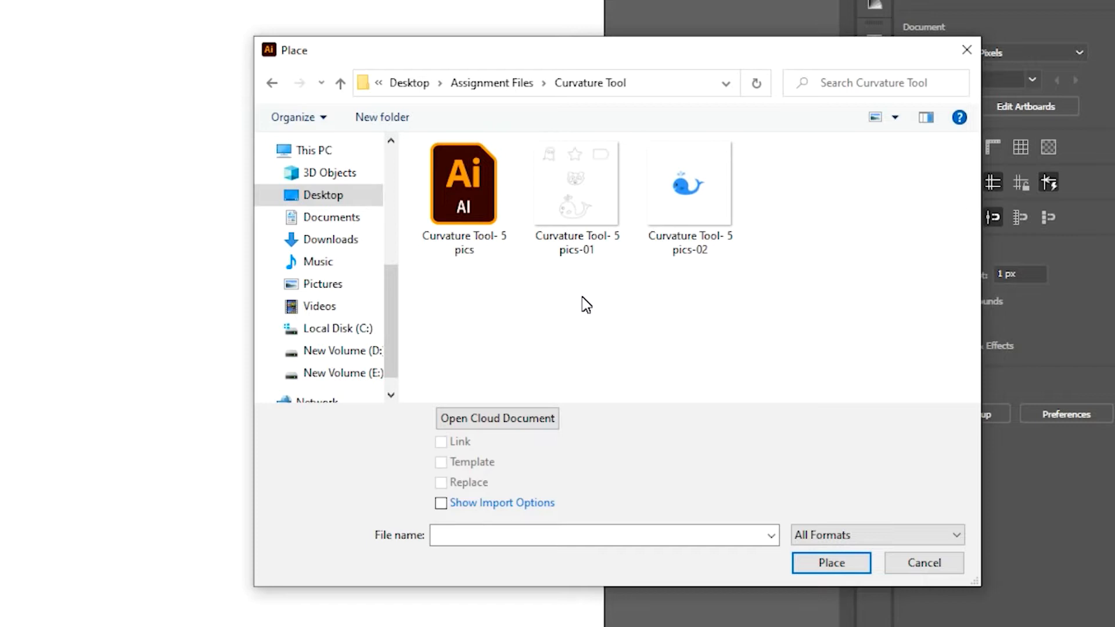
Step: Place the image Curvature Tool- 5 pics-01 on the artboard as a linked template and deselect it
{"action": "left_click", "coordinate": [589, 213]}
{"action": "left_click", "coordinate": [442, 465]}
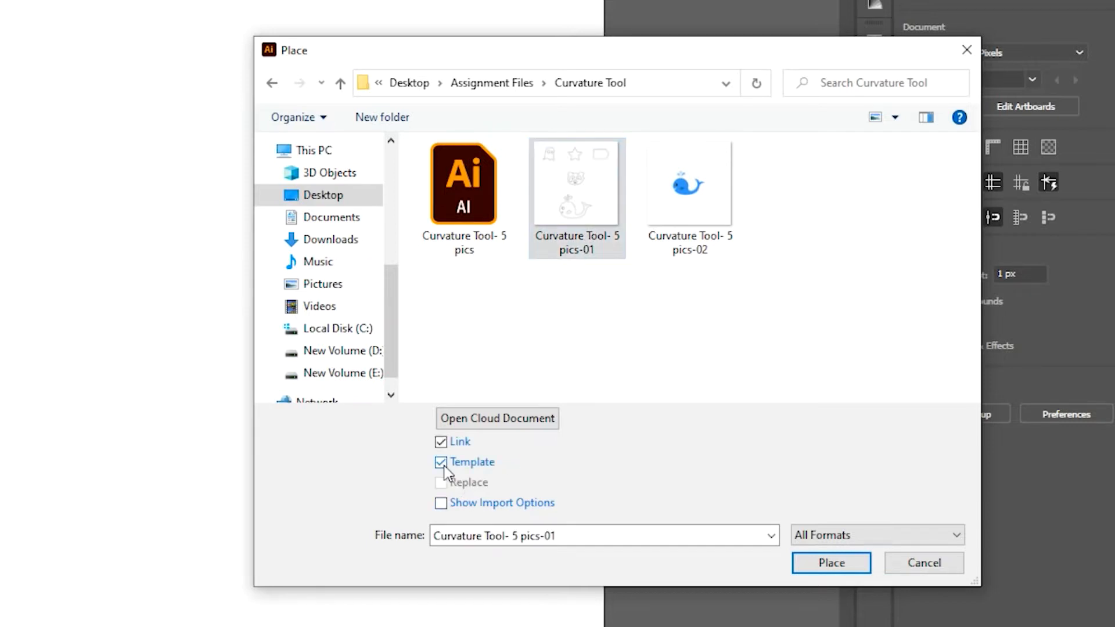
{"action": "left_click", "coordinate": [834, 570]}
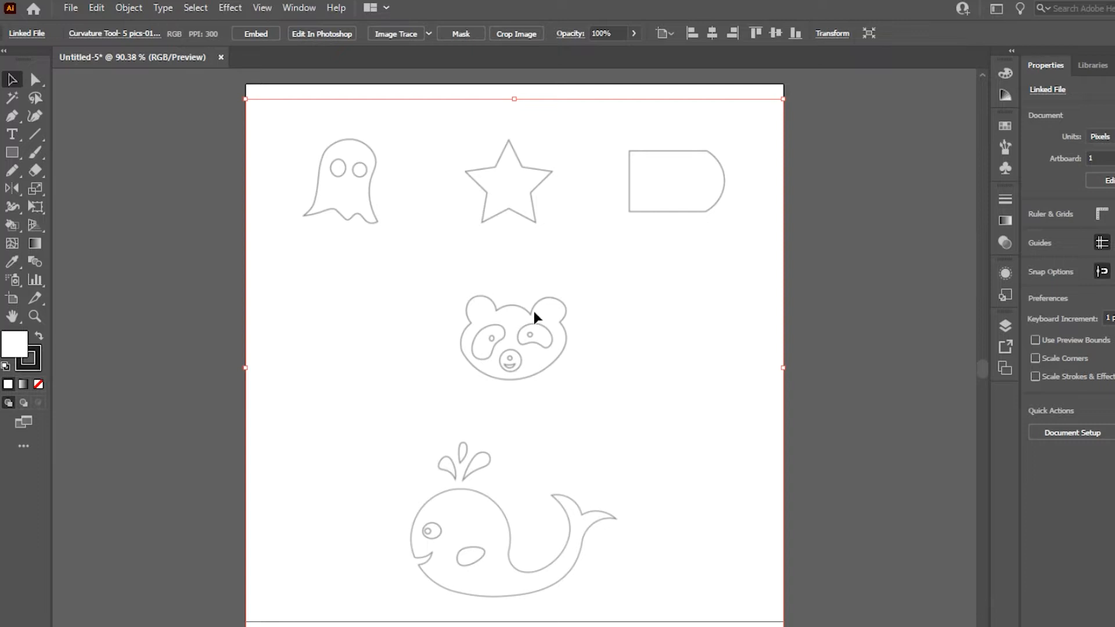
{"action": "left_click", "coordinate": [831, 350]}
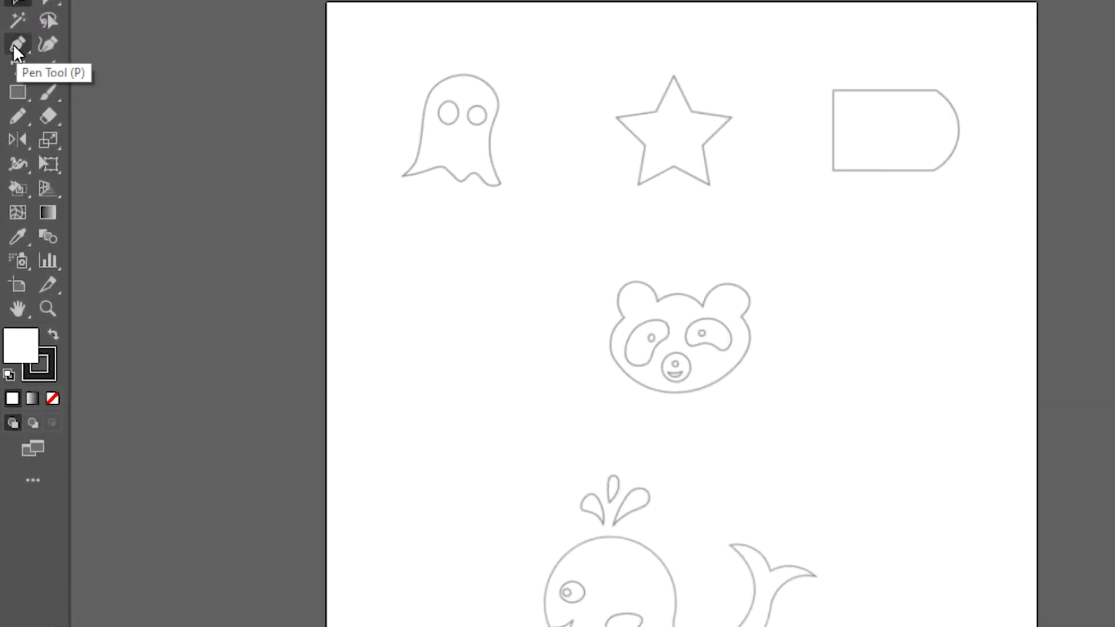
Step: Draw a closed, straight-sided quadrilateral with the Pen tool on the empty area up and left of the ghost's head
{"action": "left_click", "coordinate": [15, 47]}
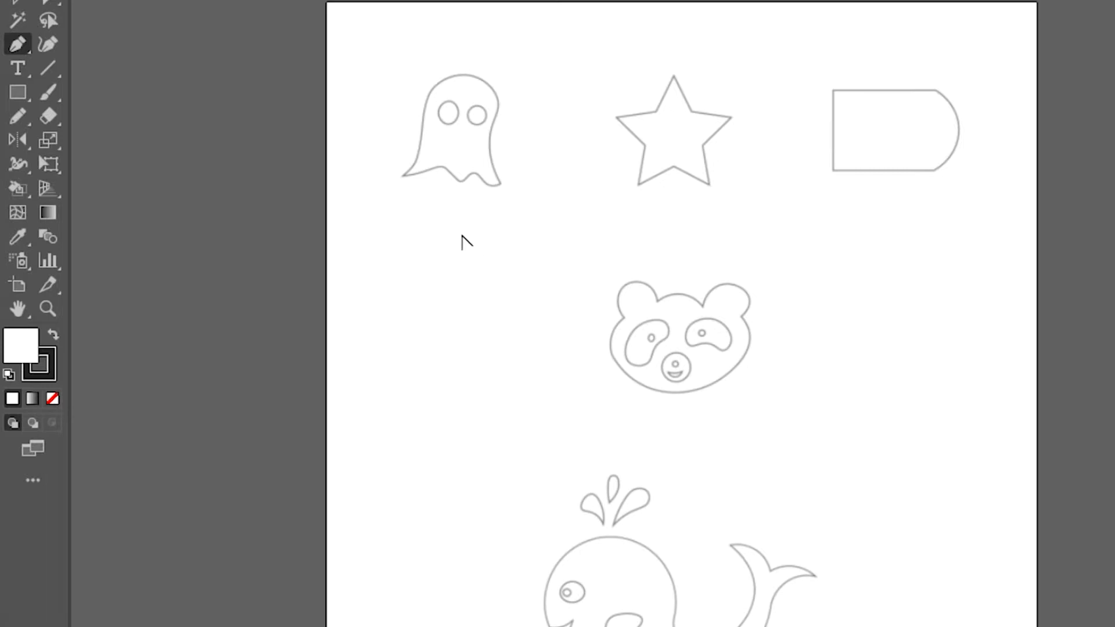
{"action": "scroll", "coordinate": [463, 236], "scroll_direction": "up", "scroll_amount": 5}
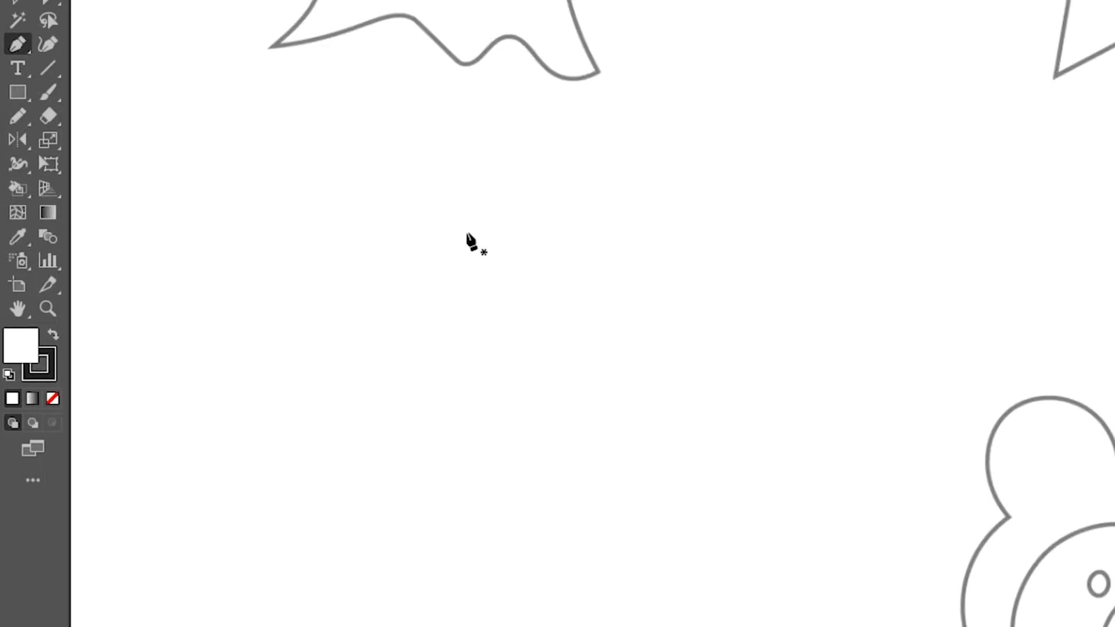
{"action": "key", "text": "space"}
{"action": "left_click_drag", "start_coordinate": [496, 136], "coordinate": [620, 626]}
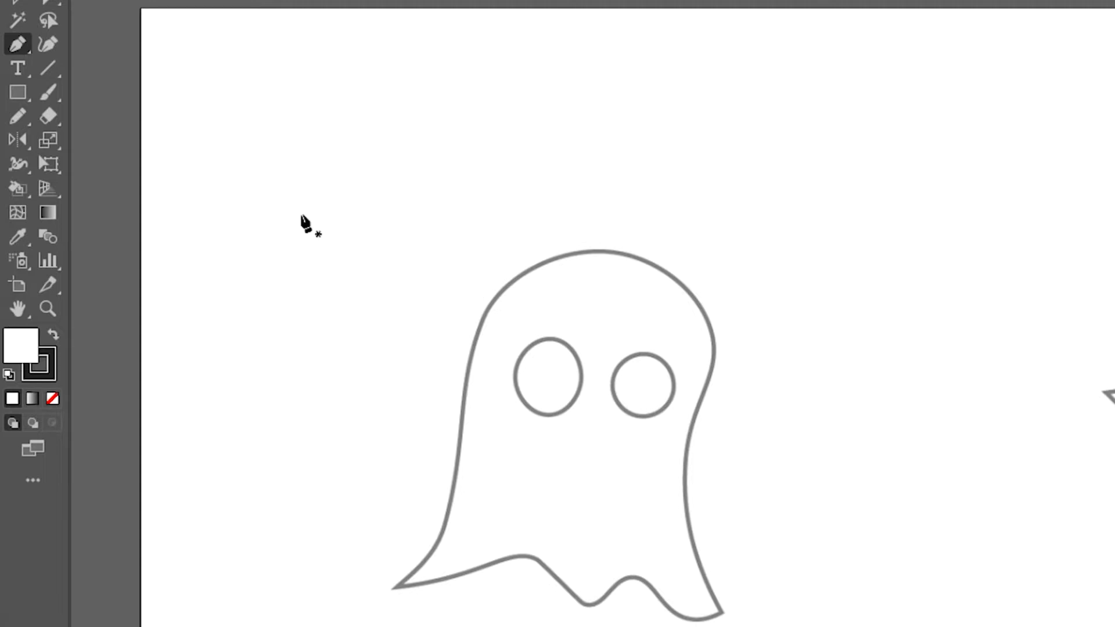
{"action": "left_click", "coordinate": [292, 215]}
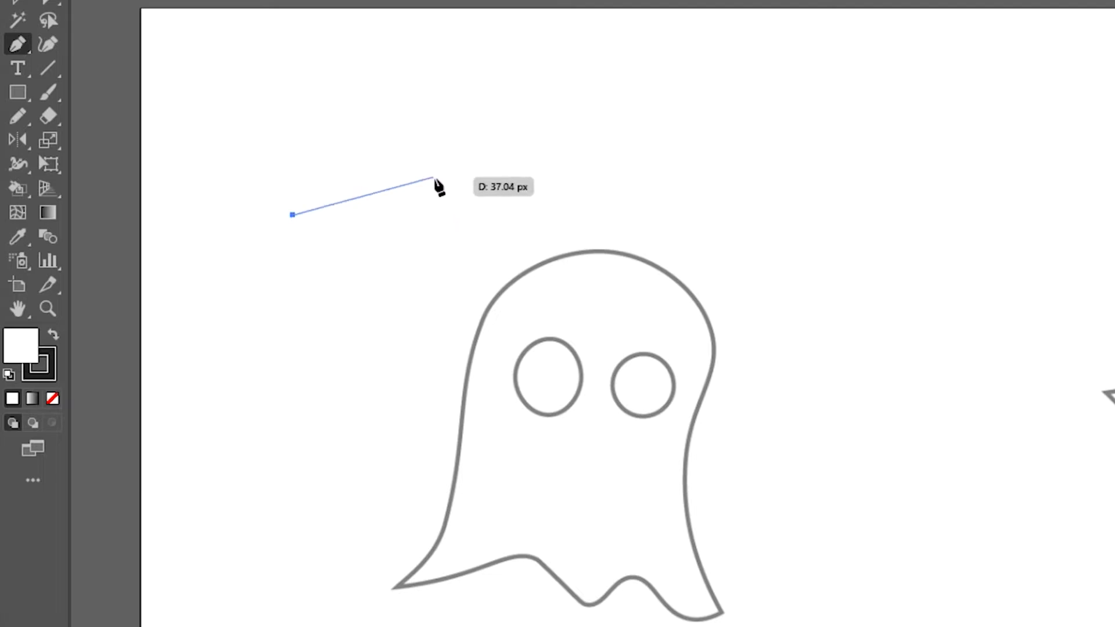
{"action": "left_click", "coordinate": [423, 185]}
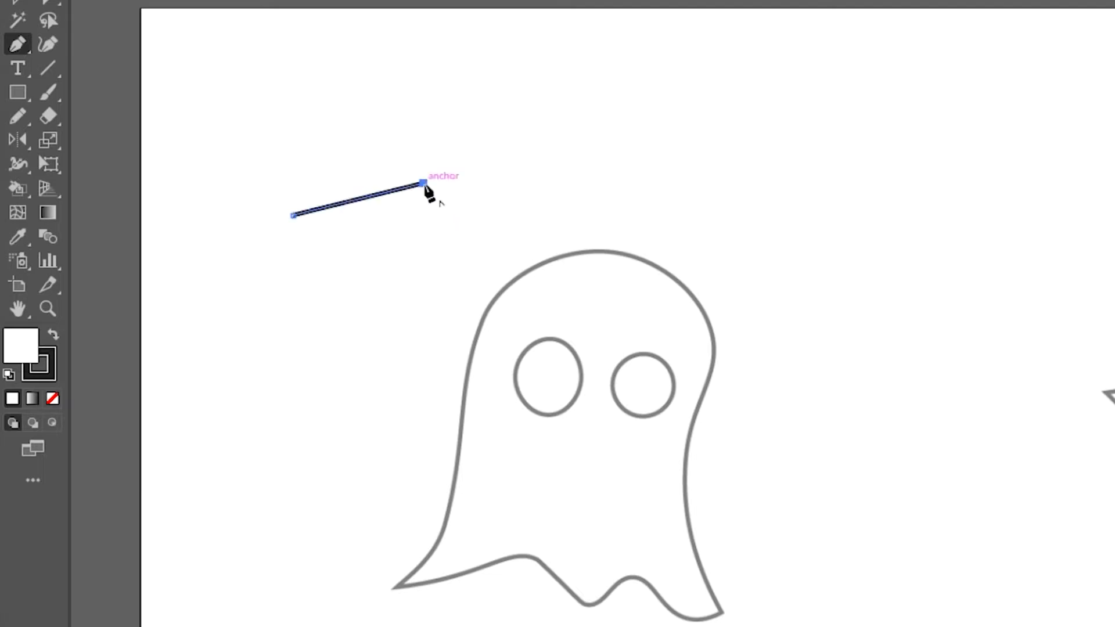
{"action": "left_click", "coordinate": [424, 308]}
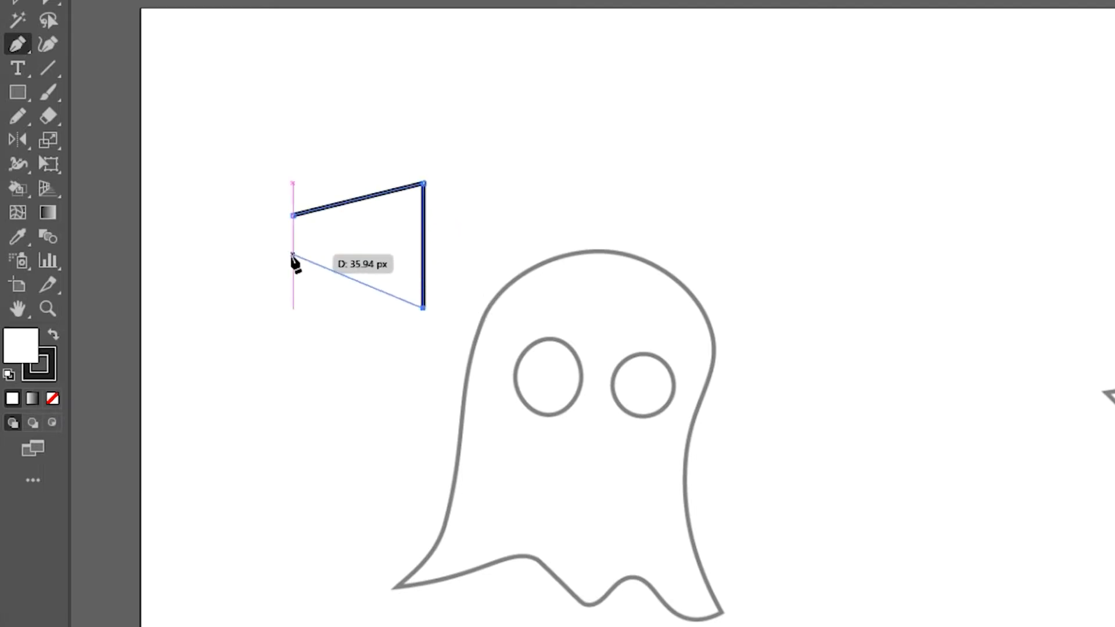
{"action": "left_click", "coordinate": [288, 255]}
{"action": "left_click", "coordinate": [292, 215]}
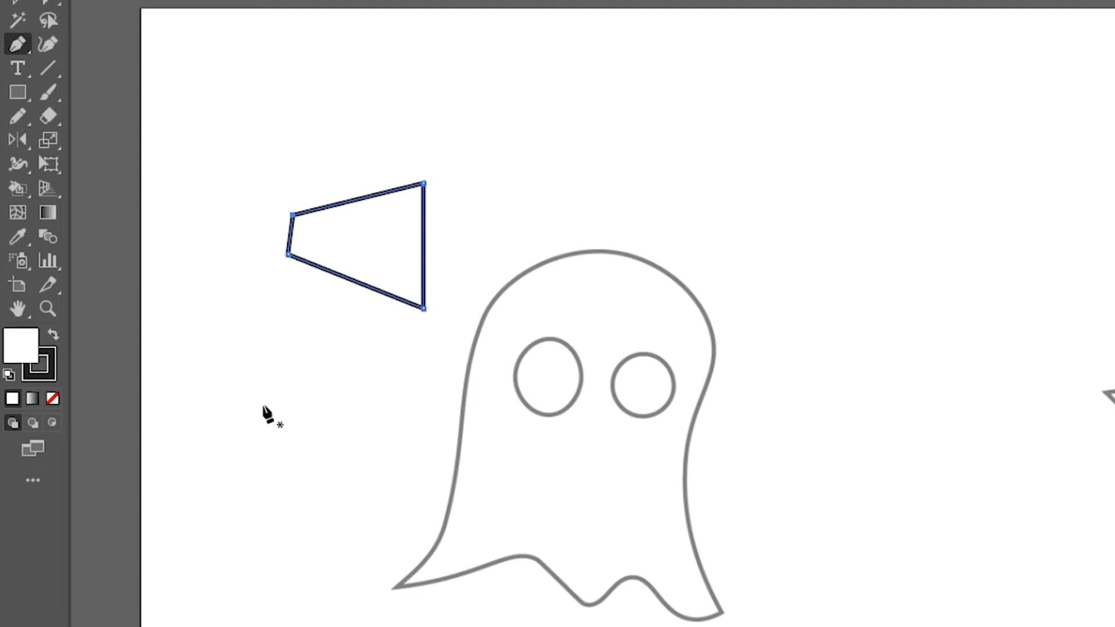
Step: Draw a closed Pen tool shape below the quadrilateral, with a curved upper right side and a straight left edge
{"action": "left_click", "coordinate": [262, 404]}
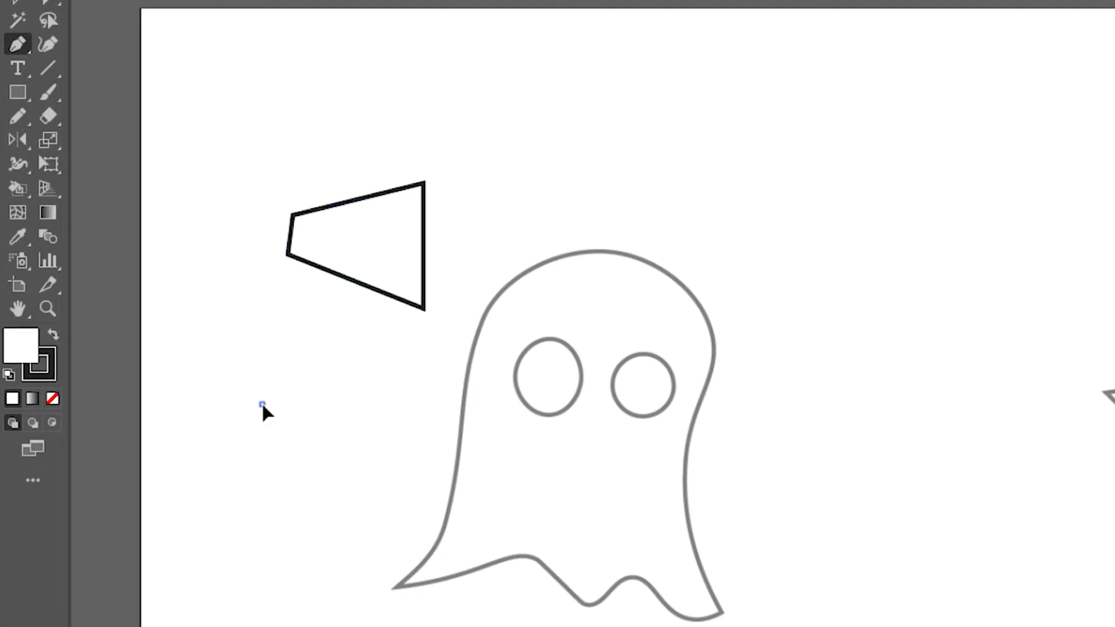
{"action": "left_click_drag", "start_coordinate": [263, 407], "coordinate": [328, 384]}
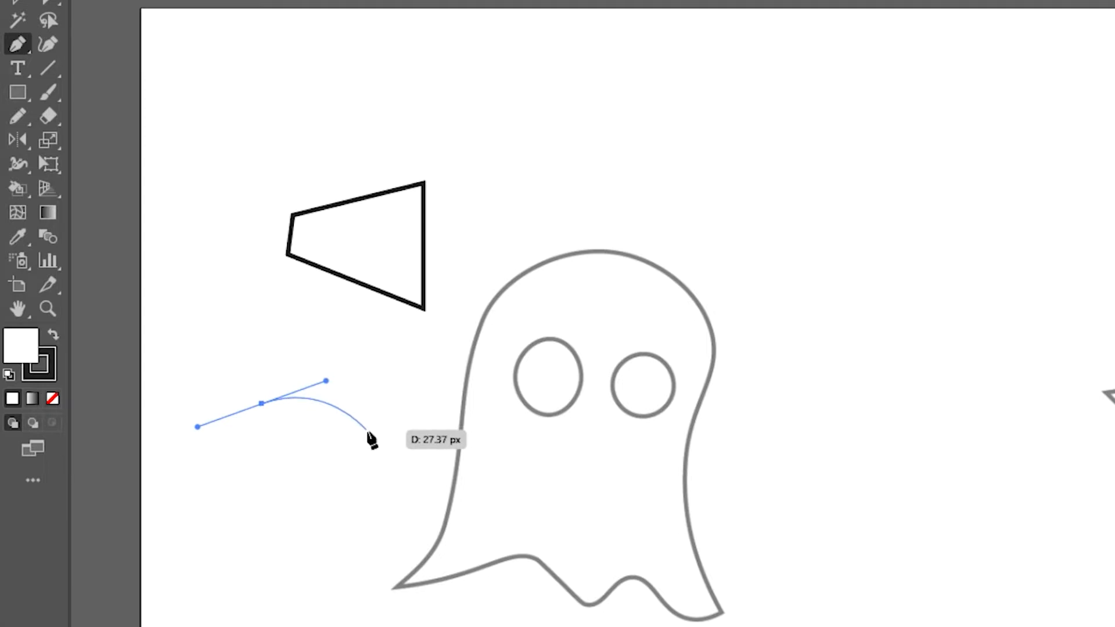
{"action": "mouse_move", "coordinate": [366, 431]}
{"action": "left_mouse_down"}
{"action": "mouse_move", "coordinate": [367, 493]}
{"action": "mouse_move", "coordinate": [299, 477]}
{"action": "mouse_move", "coordinate": [363, 487]}
{"action": "mouse_move", "coordinate": [368, 450]}
{"action": "mouse_move", "coordinate": [368, 494]}
{"action": "mouse_move", "coordinate": [366, 451]}
{"action": "left_mouse_up"}
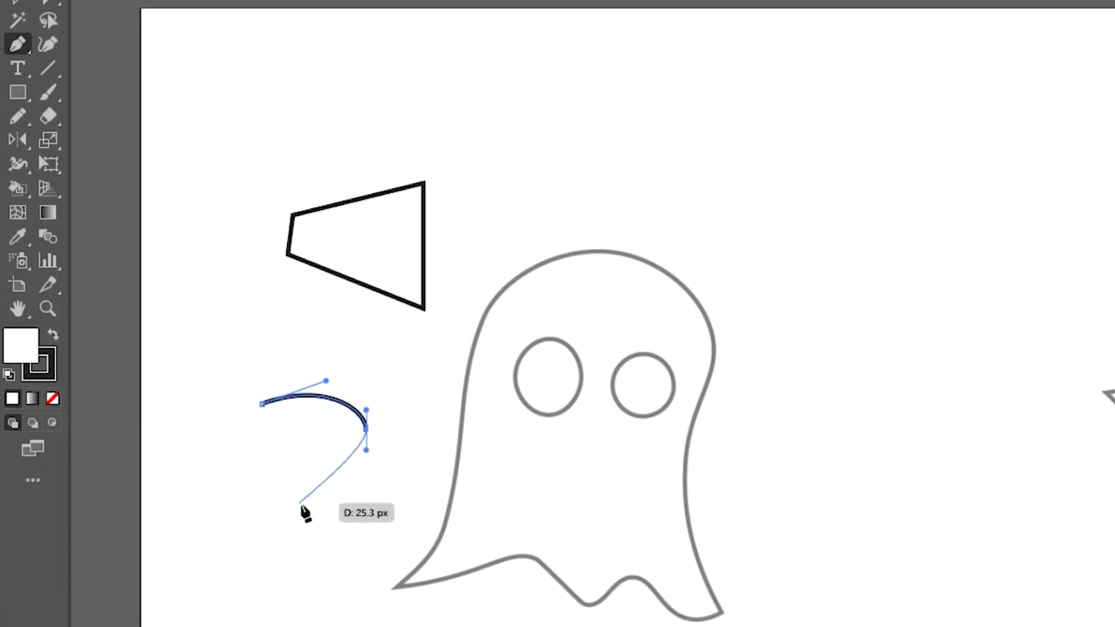
{"action": "left_click", "coordinate": [299, 493]}
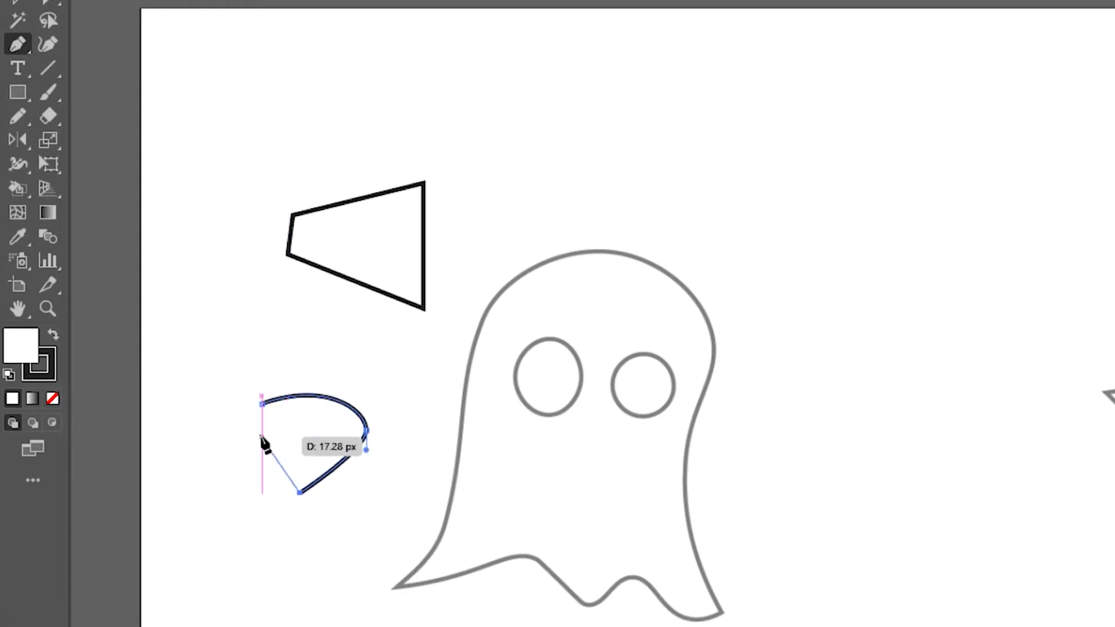
{"action": "left_click", "coordinate": [261, 405]}
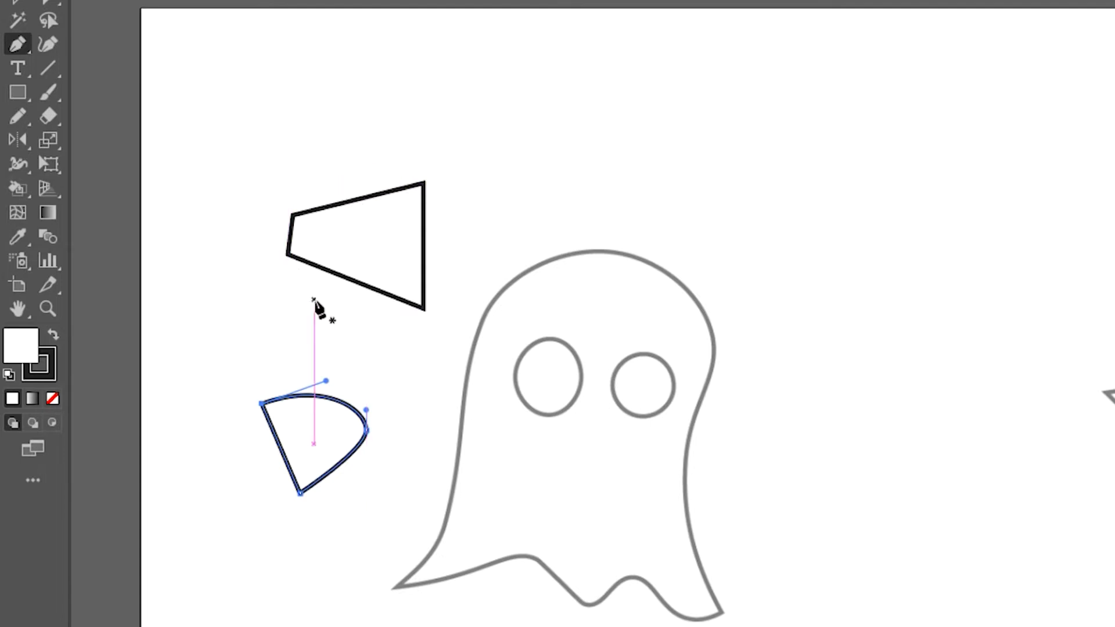
Step: Reshape the quadrilateral by moving its four anchor points individually, making its narrow left side taller
{"action": "left_click", "coordinate": [45, 51]}
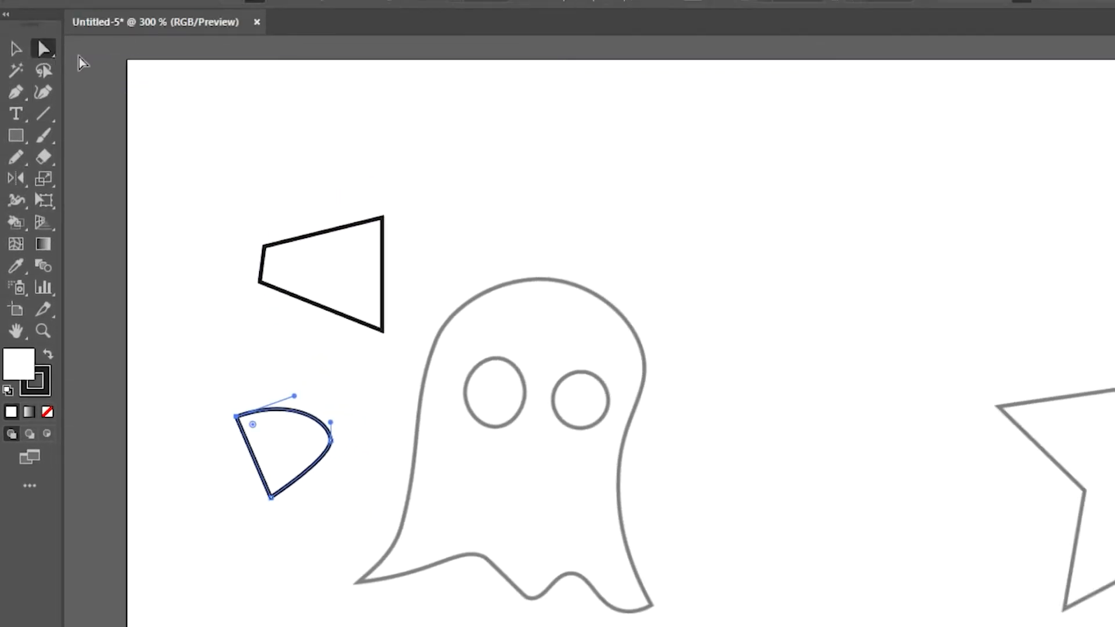
{"action": "left_click", "coordinate": [384, 281]}
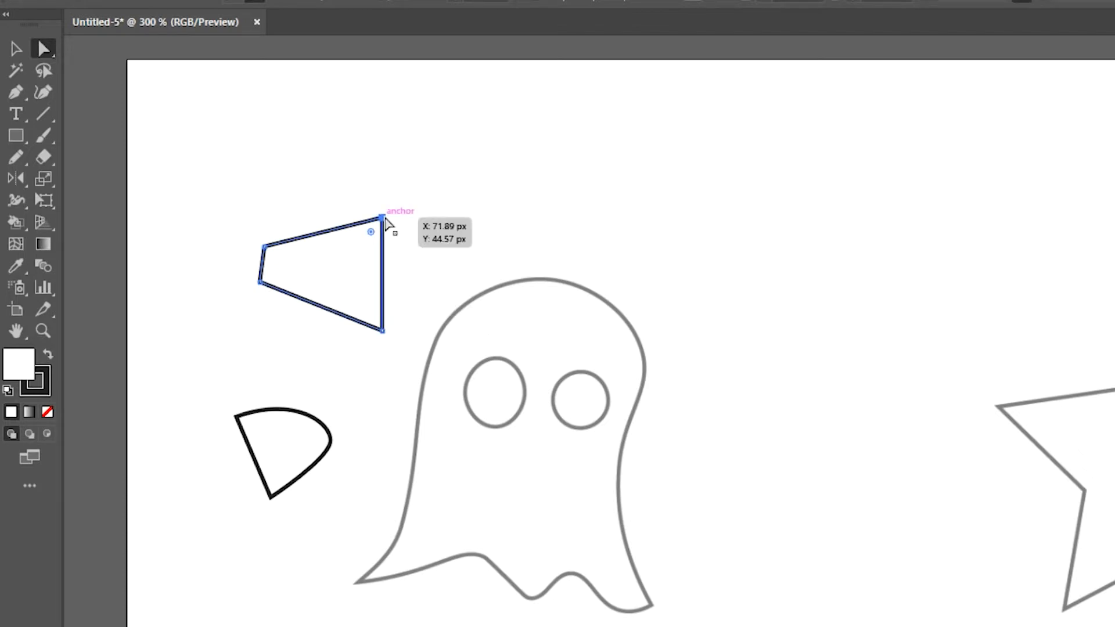
{"action": "mouse_move", "coordinate": [385, 220]}
{"action": "left_mouse_down"}
{"action": "mouse_move", "coordinate": [413, 240]}
{"action": "mouse_move", "coordinate": [357, 199]}
{"action": "mouse_move", "coordinate": [386, 214]}
{"action": "mouse_move", "coordinate": [377, 226]}
{"action": "left_mouse_up"}
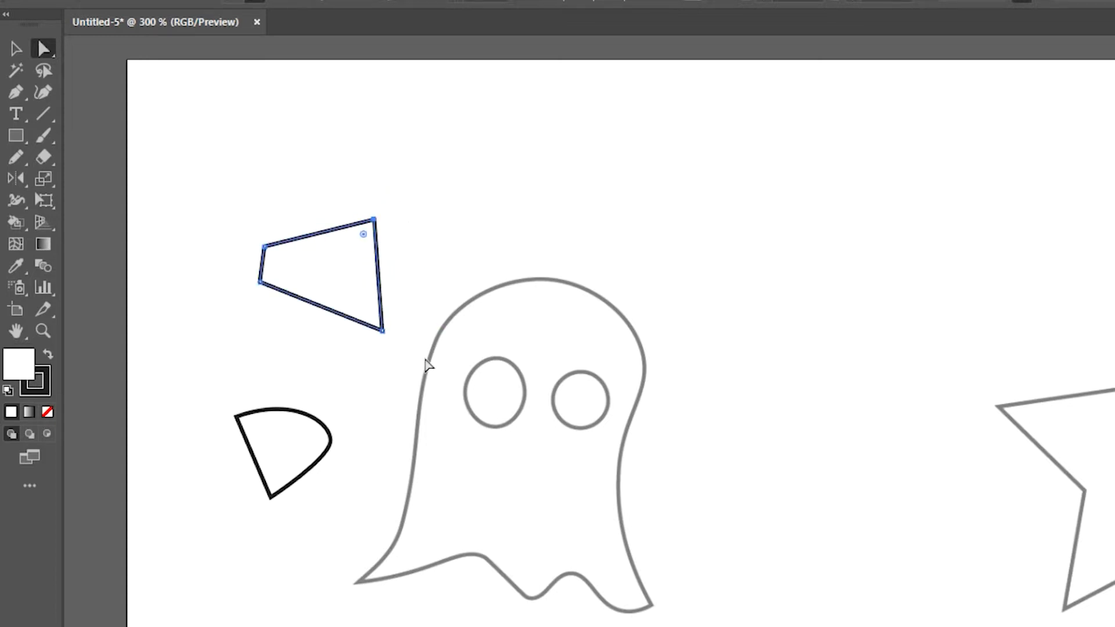
{"action": "mouse_move", "coordinate": [383, 331]}
{"action": "left_mouse_down"}
{"action": "mouse_move", "coordinate": [361, 347]}
{"action": "mouse_move", "coordinate": [346, 338]}
{"action": "mouse_move", "coordinate": [385, 346]}
{"action": "left_mouse_up"}
{"action": "left_click_drag", "start_coordinate": [259, 284], "coordinate": [257, 312]}
{"action": "left_click_drag", "start_coordinate": [263, 248], "coordinate": [252, 245]}
Step: Move the curved shape's bottom anchor down and right, and its left anchor down and outward
{"action": "left_click", "coordinate": [274, 503]}
{"action": "left_click_drag", "start_coordinate": [274, 504], "coordinate": [300, 540]}
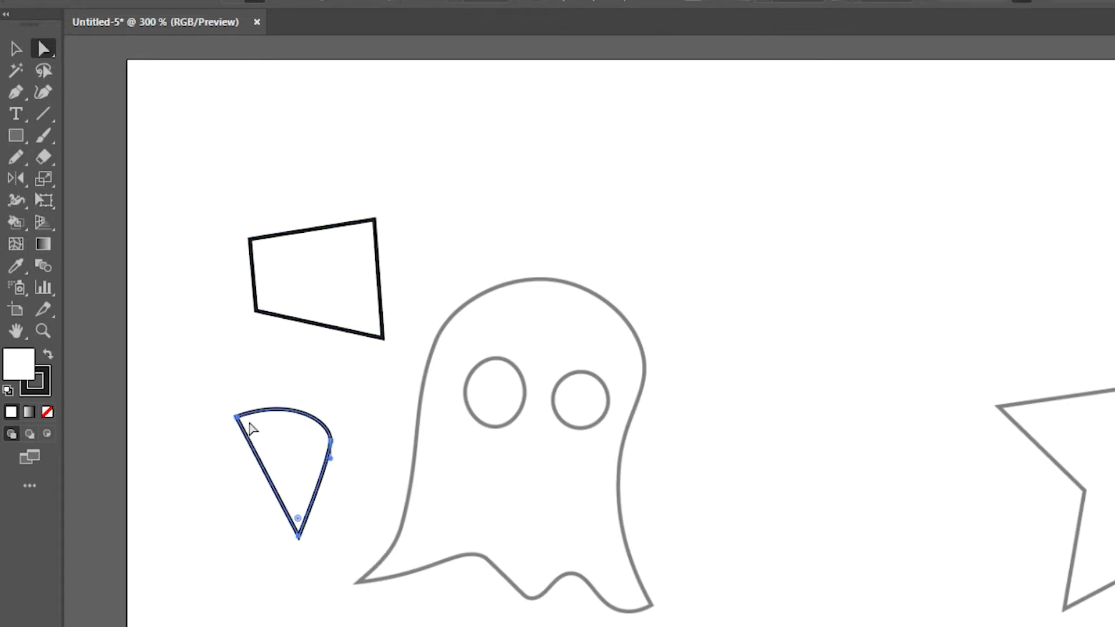
{"action": "left_click_drag", "start_coordinate": [238, 416], "coordinate": [217, 440]}
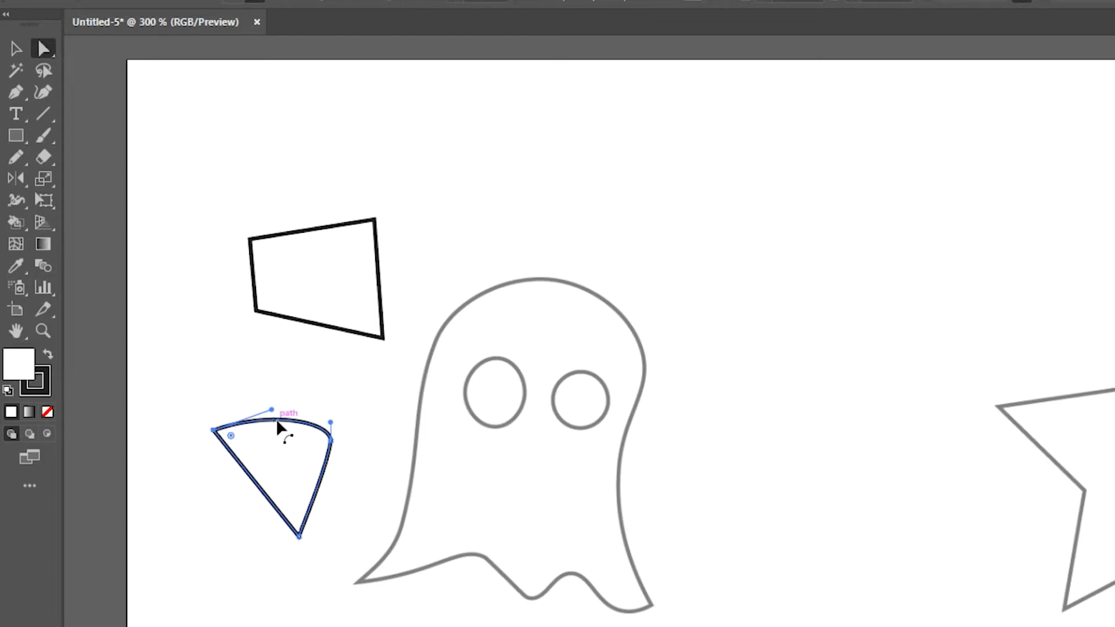
Step: Adjust the curved shape's upper edge by repositioning the direction handles of its left and right anchor points
{"action": "left_click", "coordinate": [215, 432]}
{"action": "left_click", "coordinate": [331, 440]}
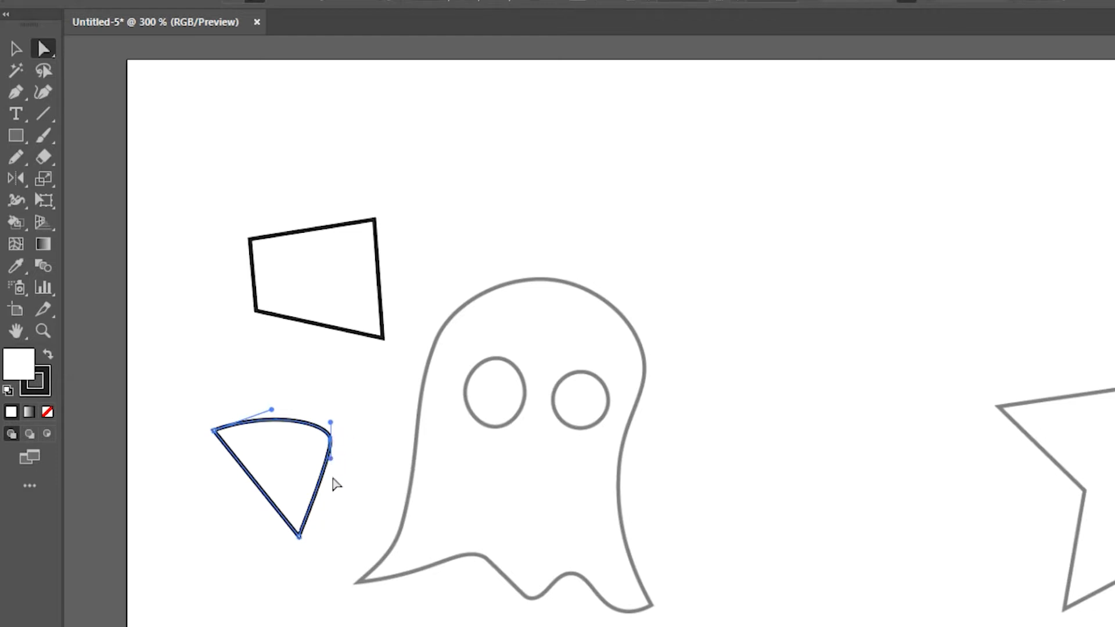
{"action": "left_click", "coordinate": [214, 430]}
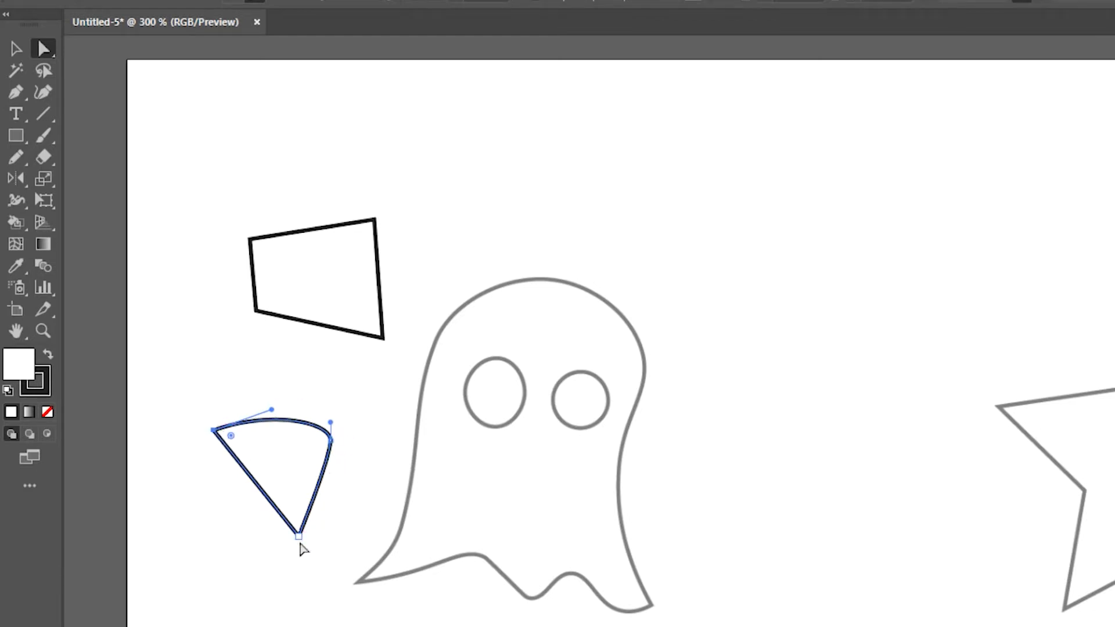
{"action": "left_click", "coordinate": [298, 536]}
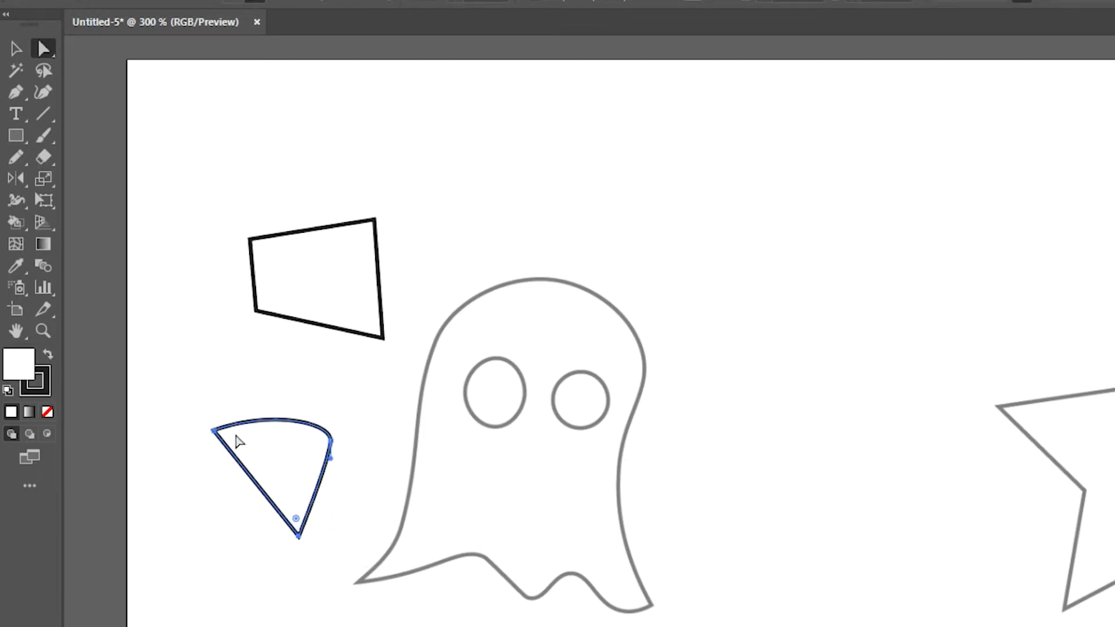
{"action": "left_click", "coordinate": [231, 436]}
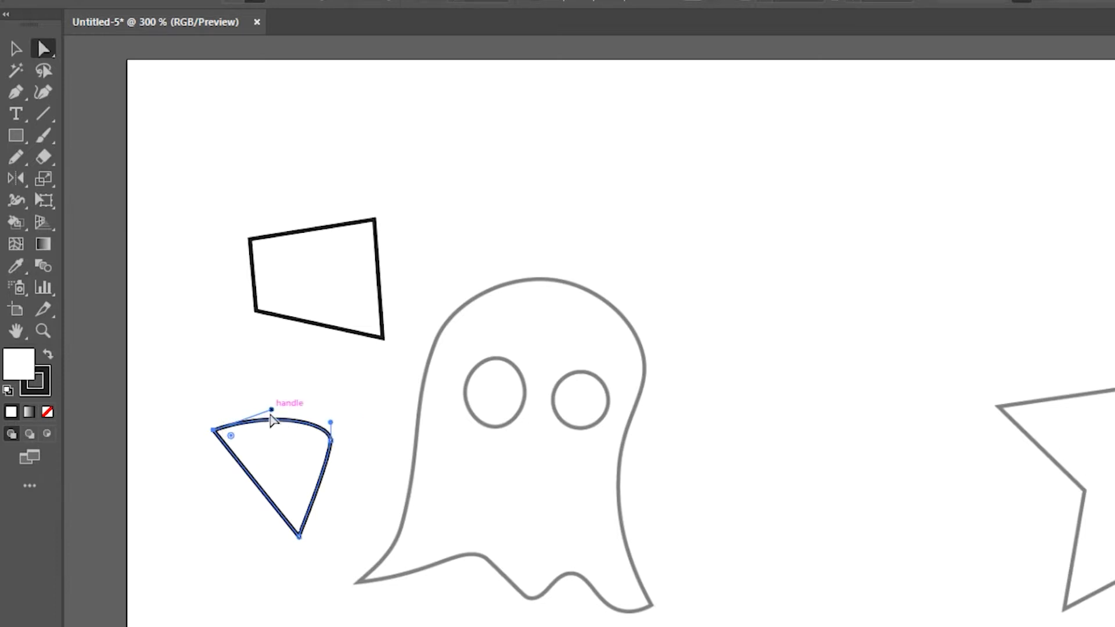
{"action": "left_click_drag", "start_coordinate": [271, 410], "coordinate": [246, 401]}
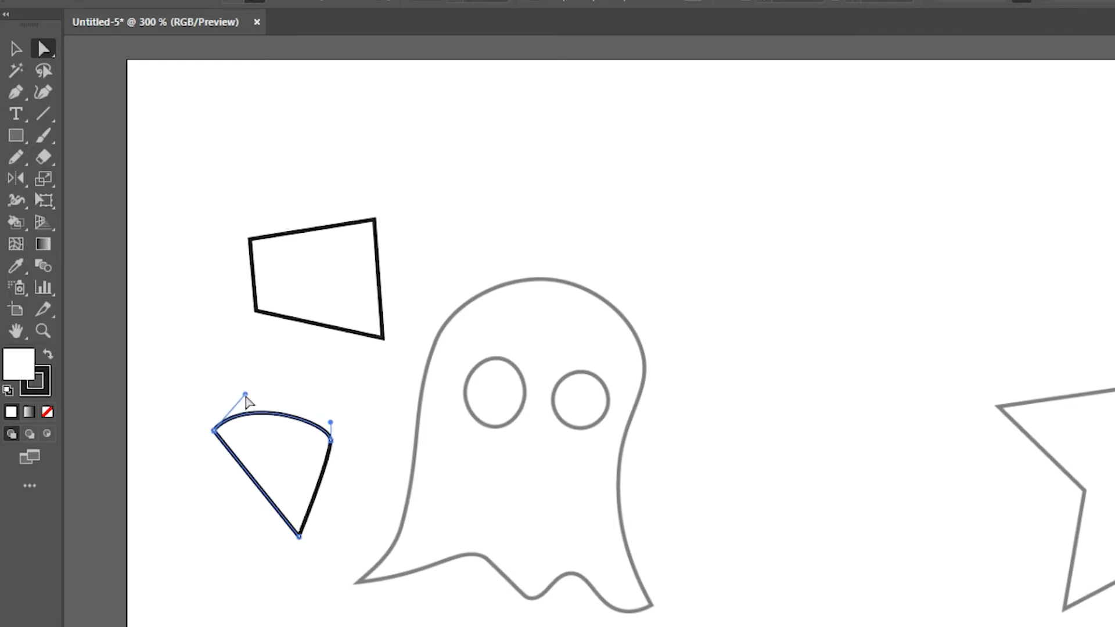
{"action": "left_click_drag", "start_coordinate": [332, 426], "coordinate": [343, 437]}
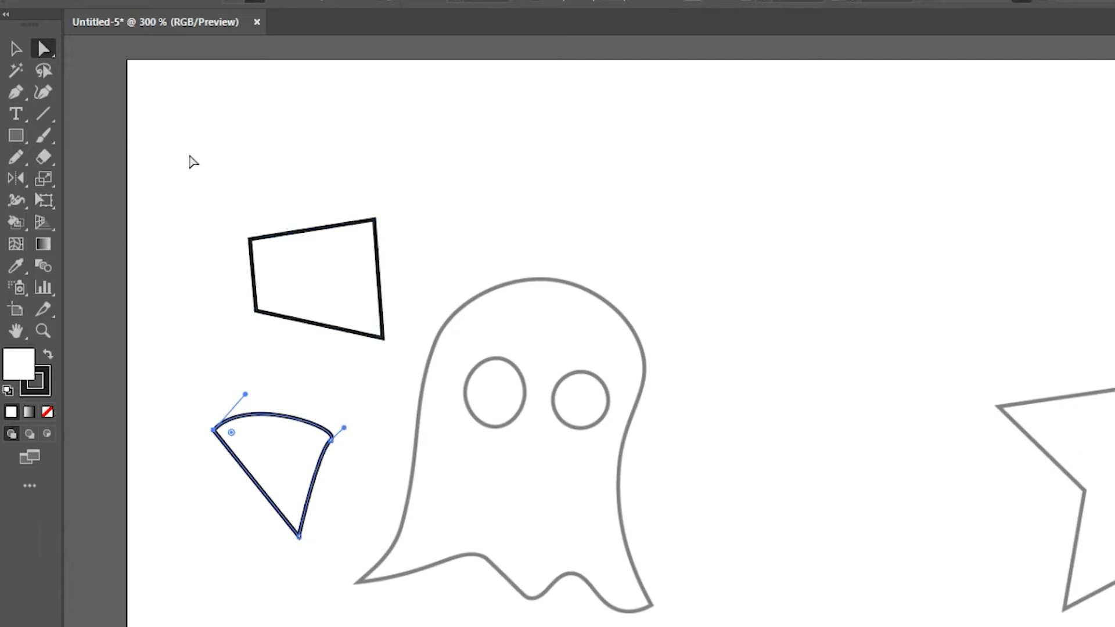
Step: Convert the quadrilateral's upper right corner into a smooth curve with the Anchor Point Tool
{"action": "key", "text": "v"}
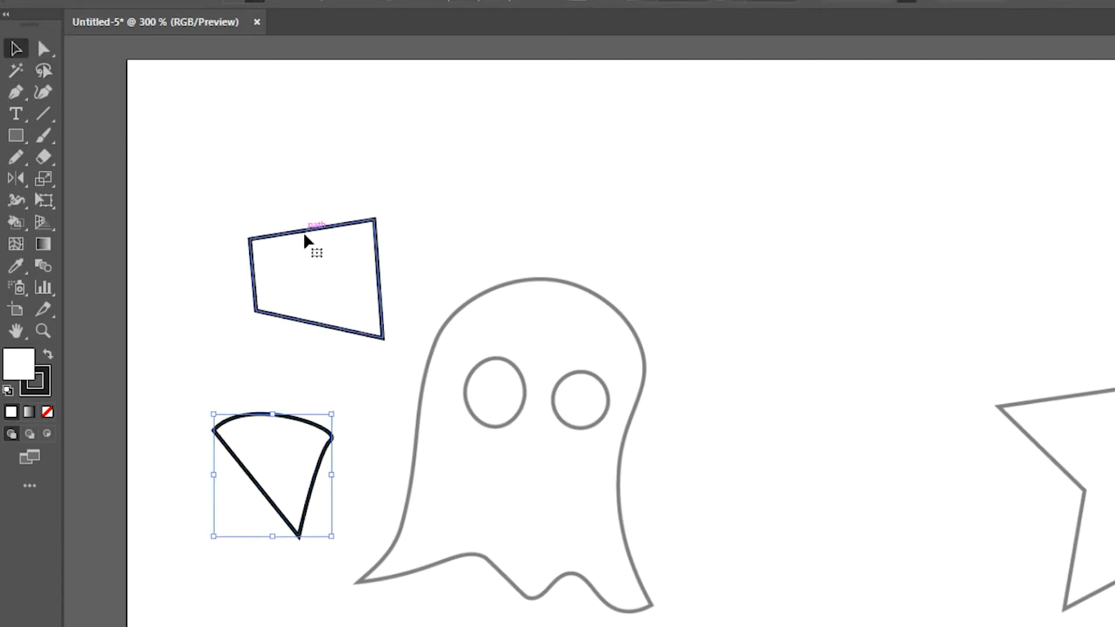
{"action": "left_click", "coordinate": [303, 230]}
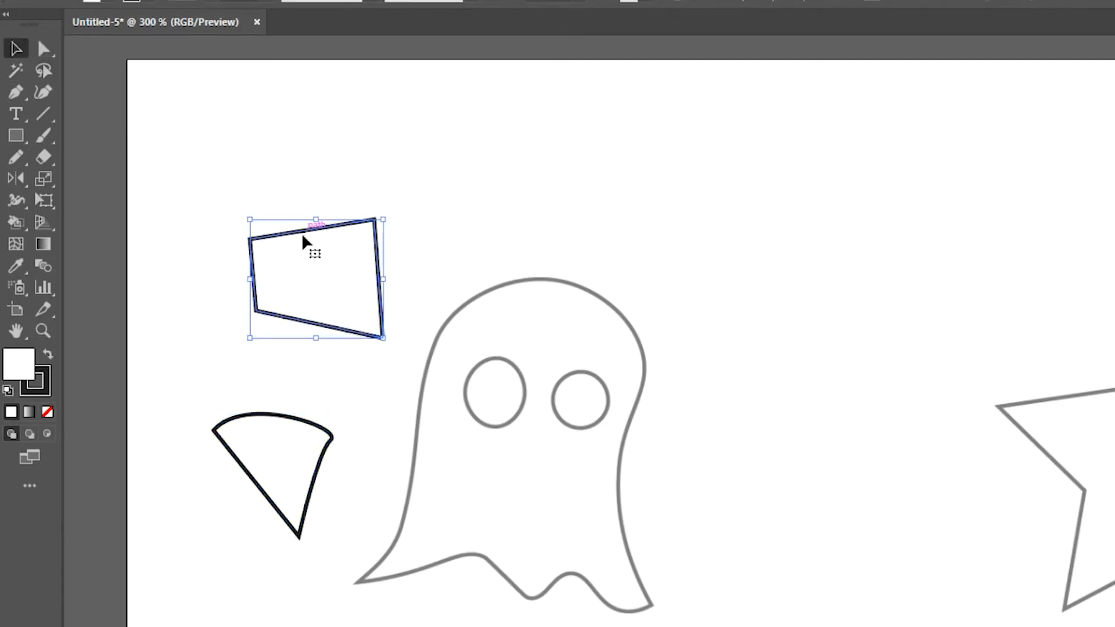
{"action": "left_click", "coordinate": [16, 91]}
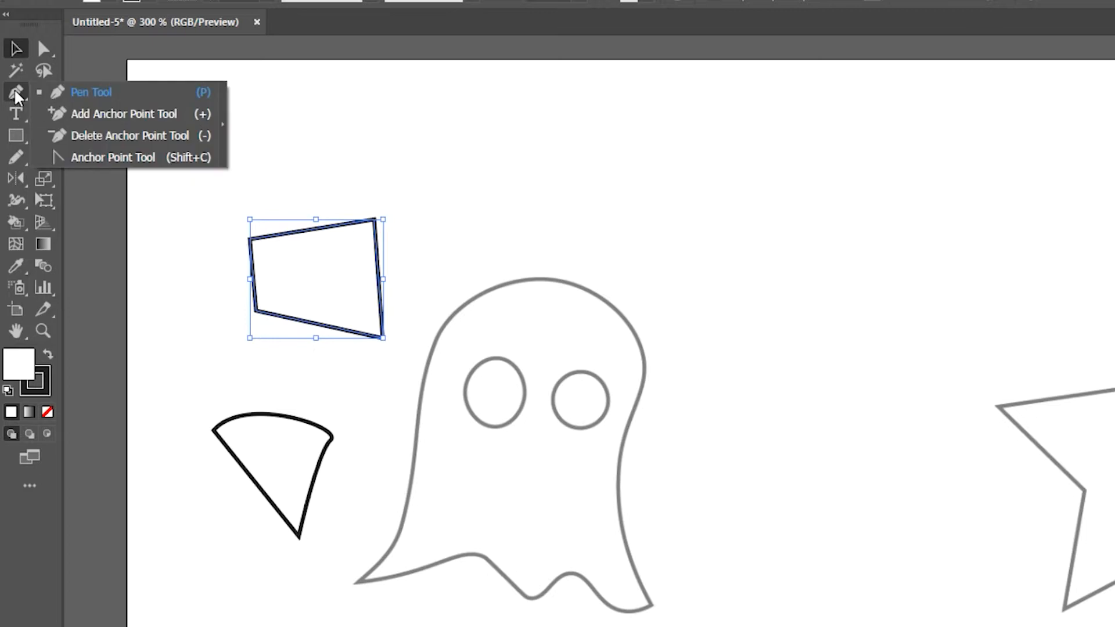
{"action": "left_click", "coordinate": [115, 162]}
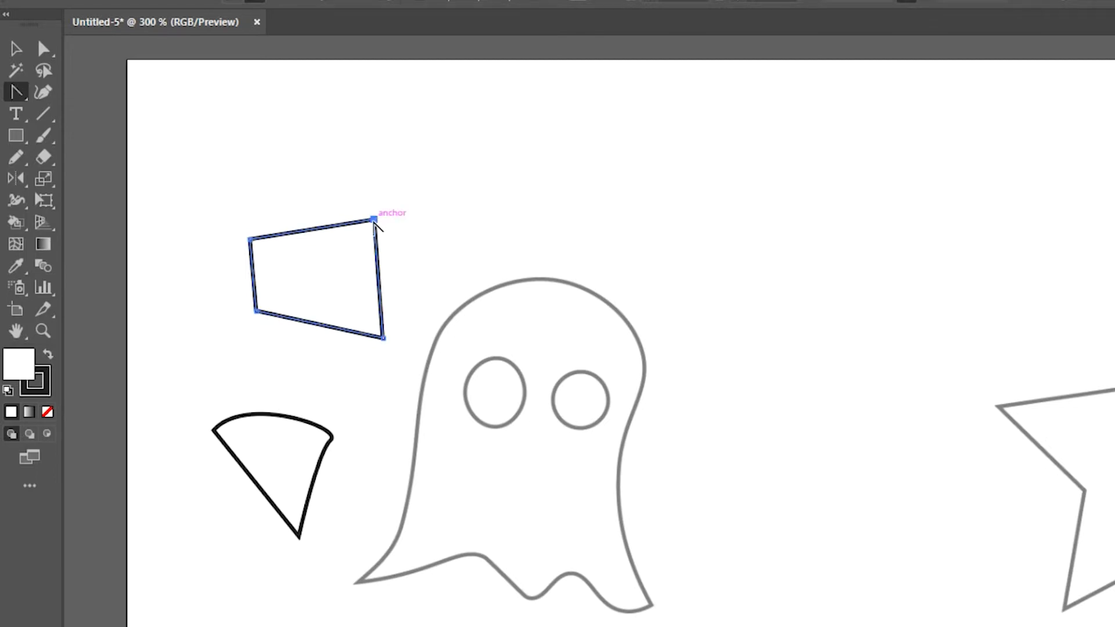
{"action": "left_click_drag", "start_coordinate": [375, 226], "coordinate": [416, 254]}
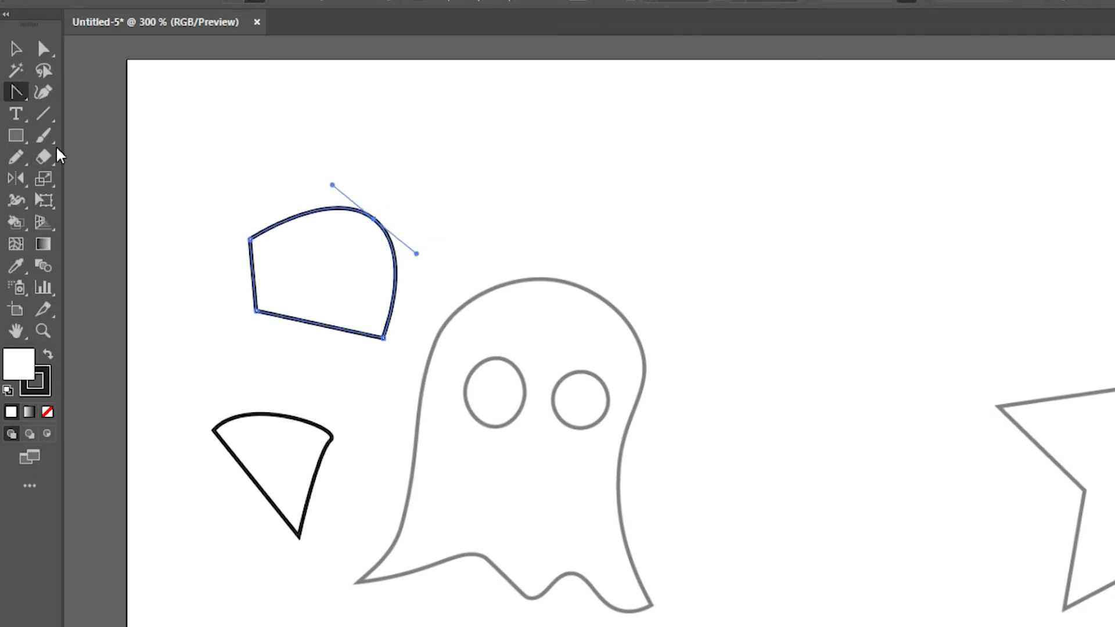
Step: Convert the smooth upper right anchor of the four-point shape back to a sharp corner
{"action": "left_click", "coordinate": [14, 93]}
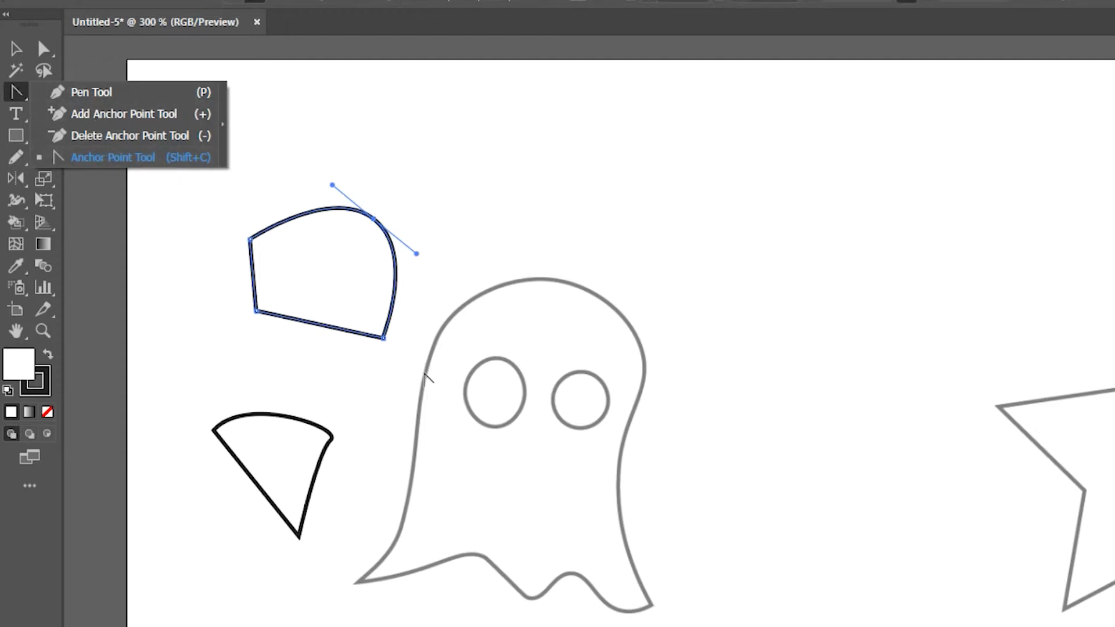
{"action": "left_click", "coordinate": [451, 196]}
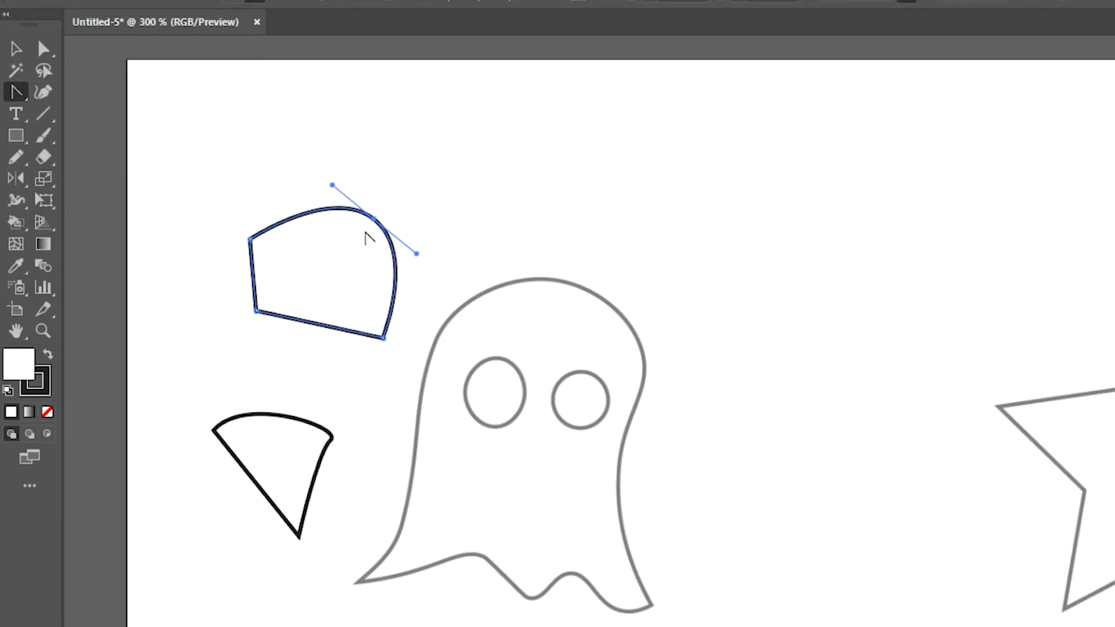
{"action": "left_click", "coordinate": [374, 220]}
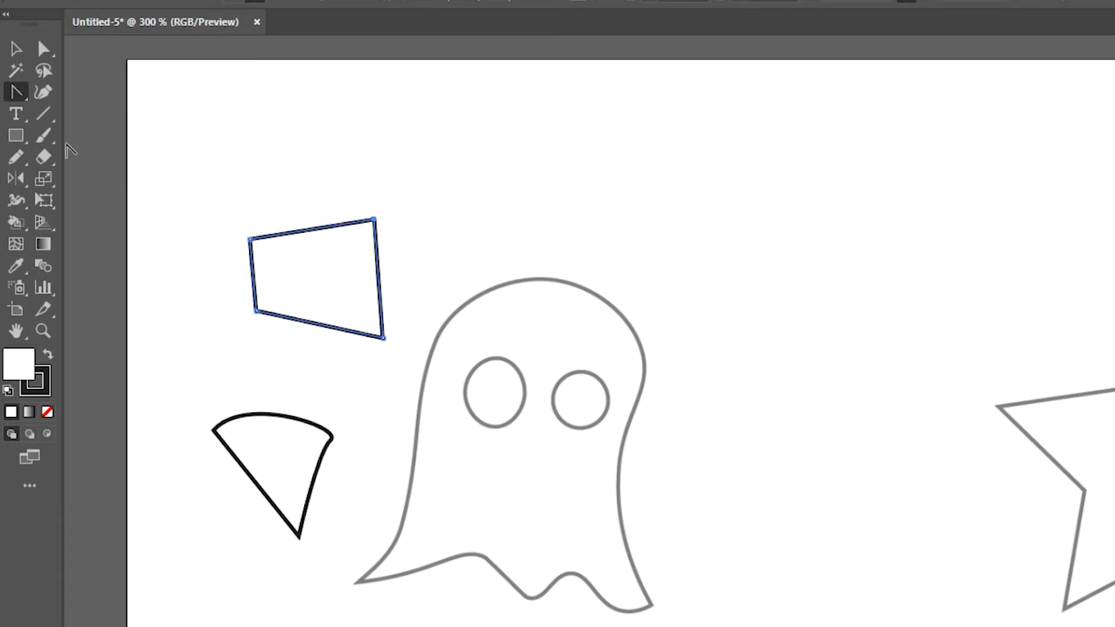
Step: Add an anchor point midway along the quadrilateral's upper edge with the Add Anchor Point Tool, and remove it with the Delete Anchor Point Tool
{"action": "left_click", "coordinate": [13, 91]}
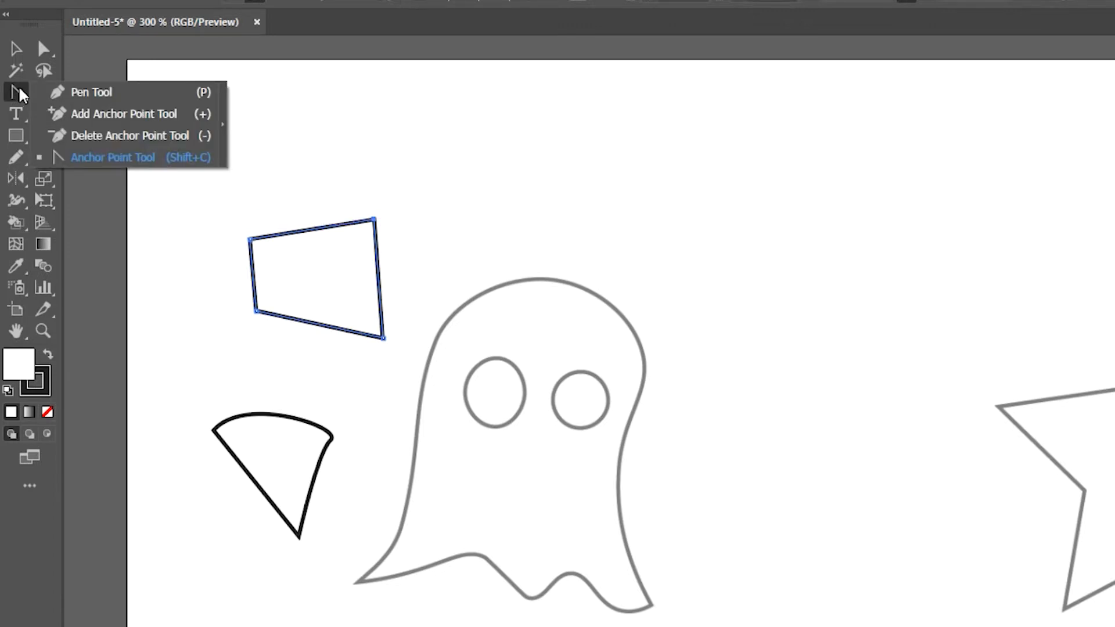
{"action": "left_click", "coordinate": [106, 114]}
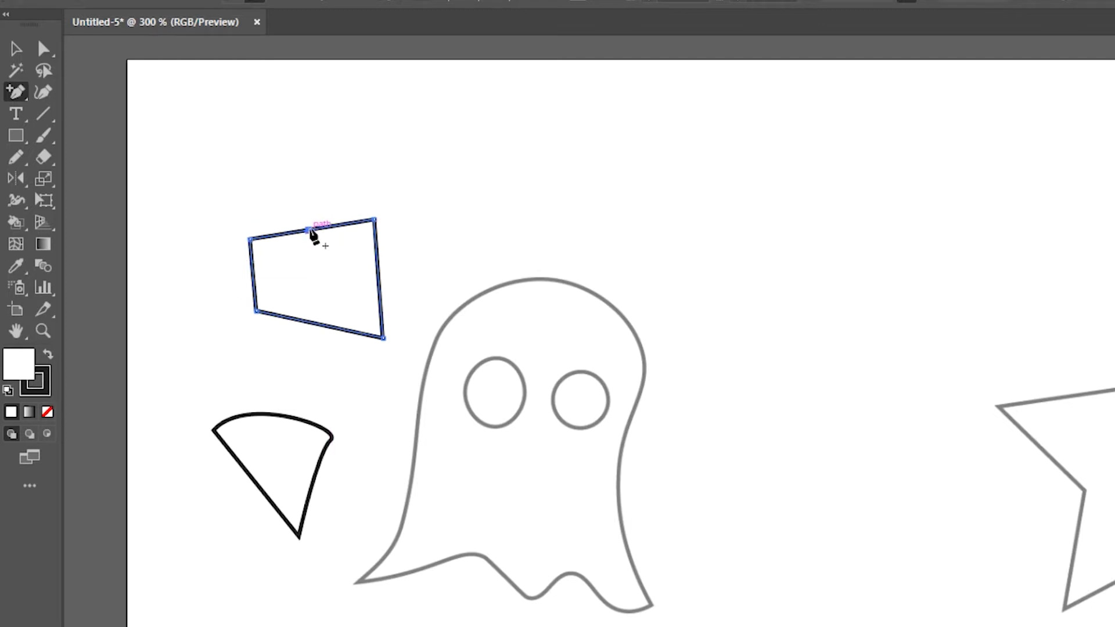
{"action": "left_click", "coordinate": [308, 231]}
{"action": "left_click", "coordinate": [19, 94]}
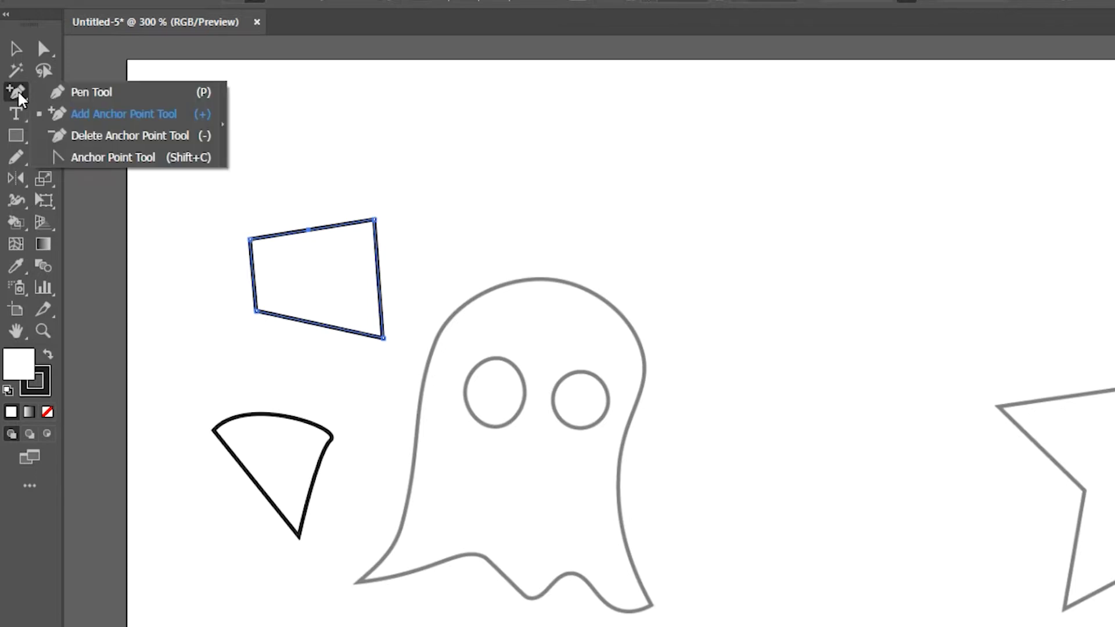
{"action": "left_click", "coordinate": [121, 139]}
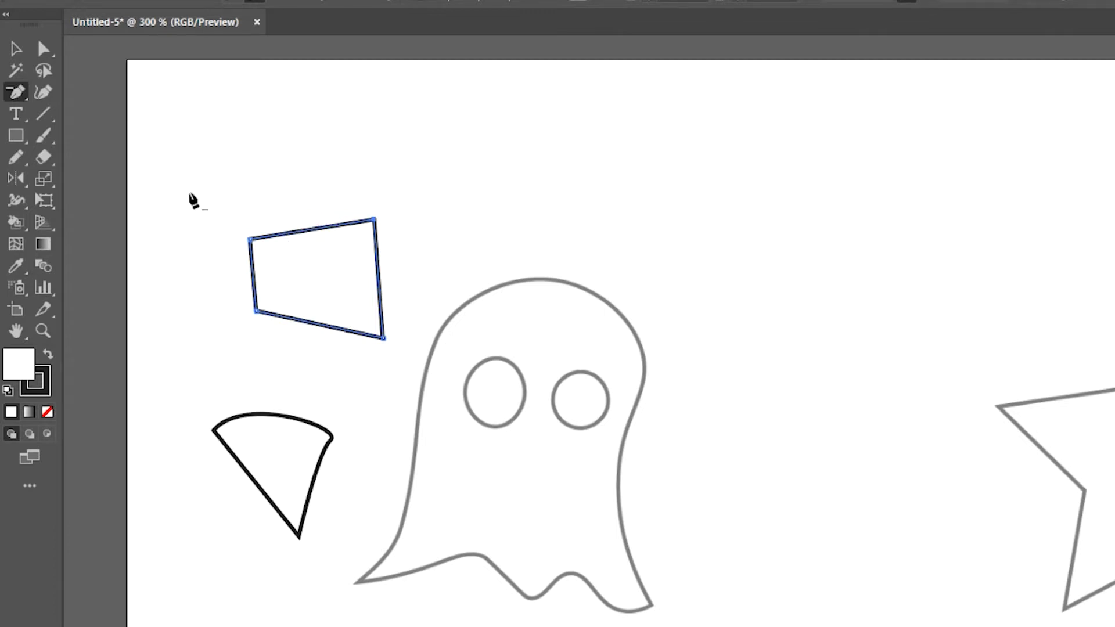
Step: Using the Pen Tool, delete the quadrilateral's upper right anchor and add an anchor midway along its lower edge
{"action": "left_click", "coordinate": [17, 93]}
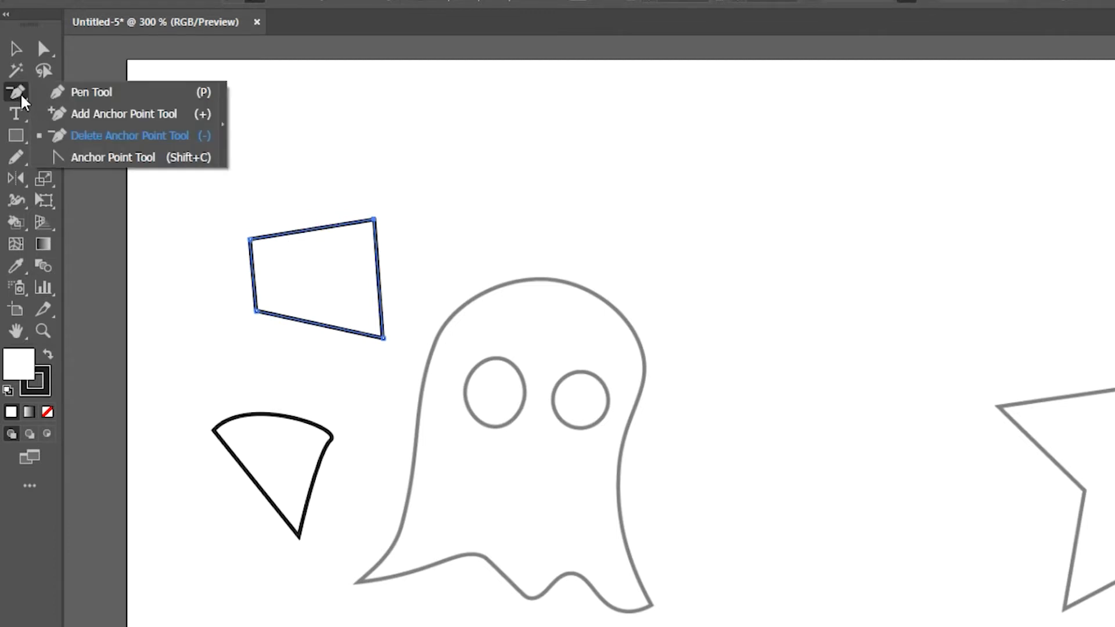
{"action": "left_click", "coordinate": [87, 92]}
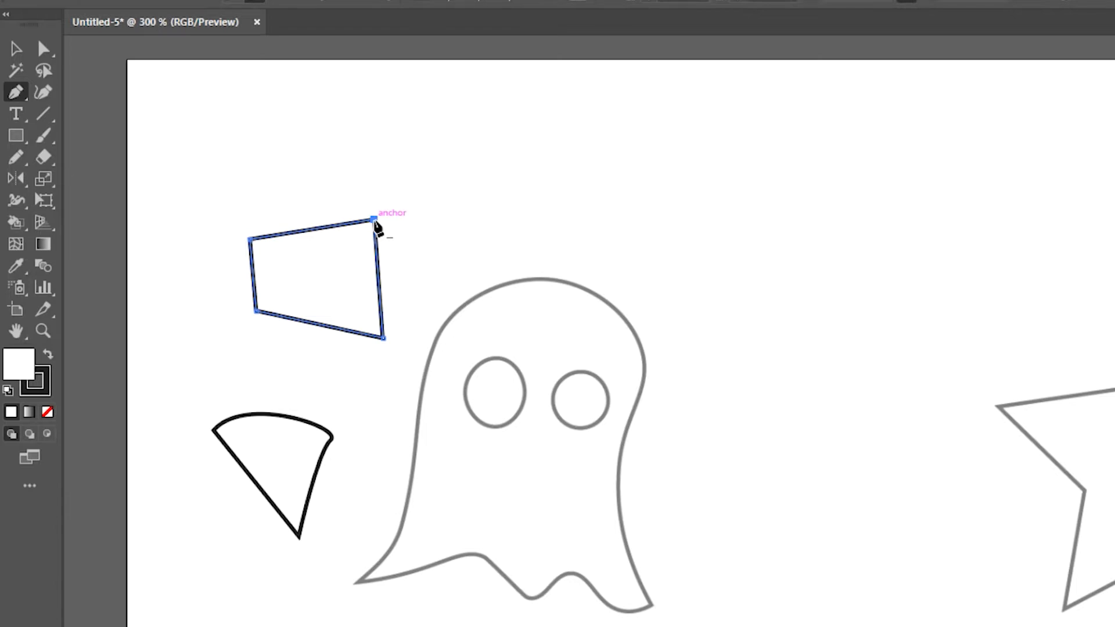
{"action": "left_click", "coordinate": [374, 220]}
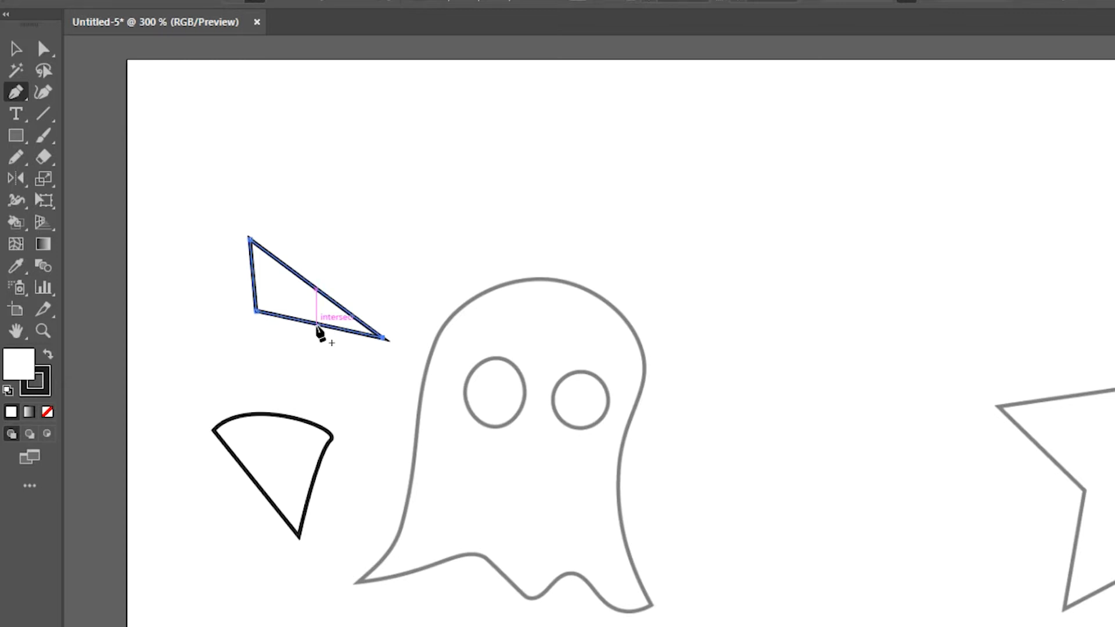
{"action": "left_click", "coordinate": [315, 323]}
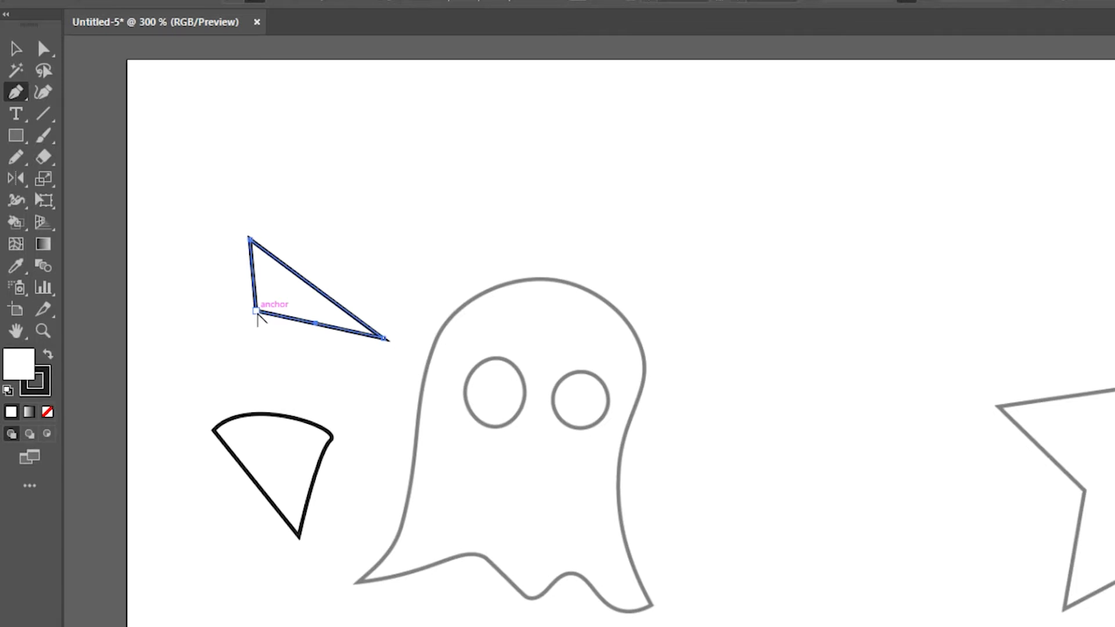
Step: Convert the triangular shape's lower left corner into a smooth curve bulging outward while using the Pen Tool
{"action": "left_click_drag", "start_coordinate": [258, 315], "coordinate": [222, 274]}
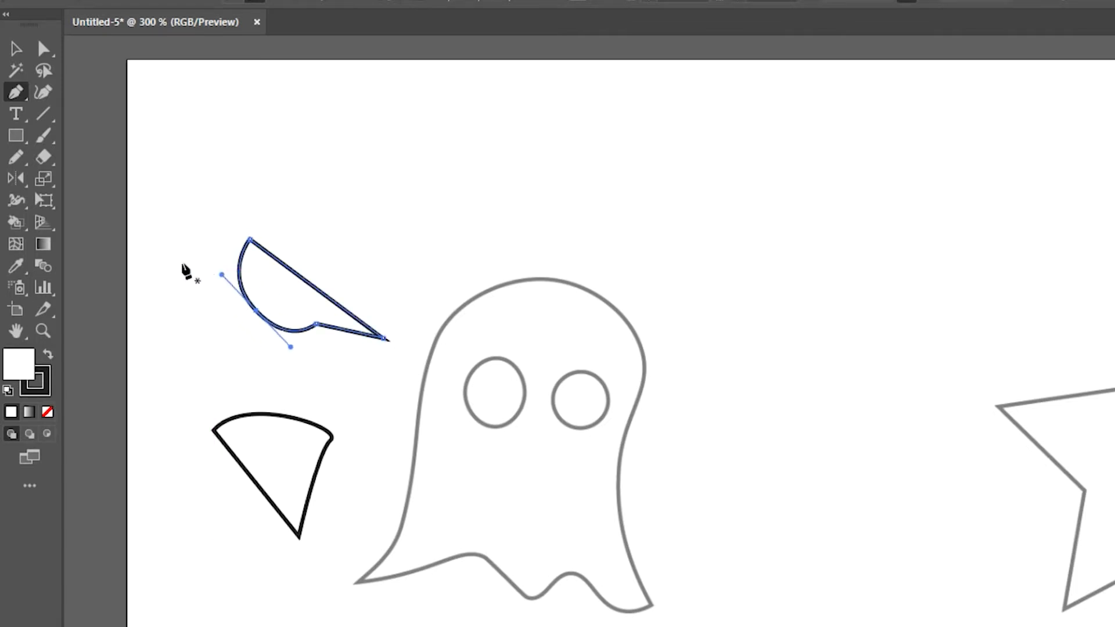
{"action": "left_click", "coordinate": [16, 92]}
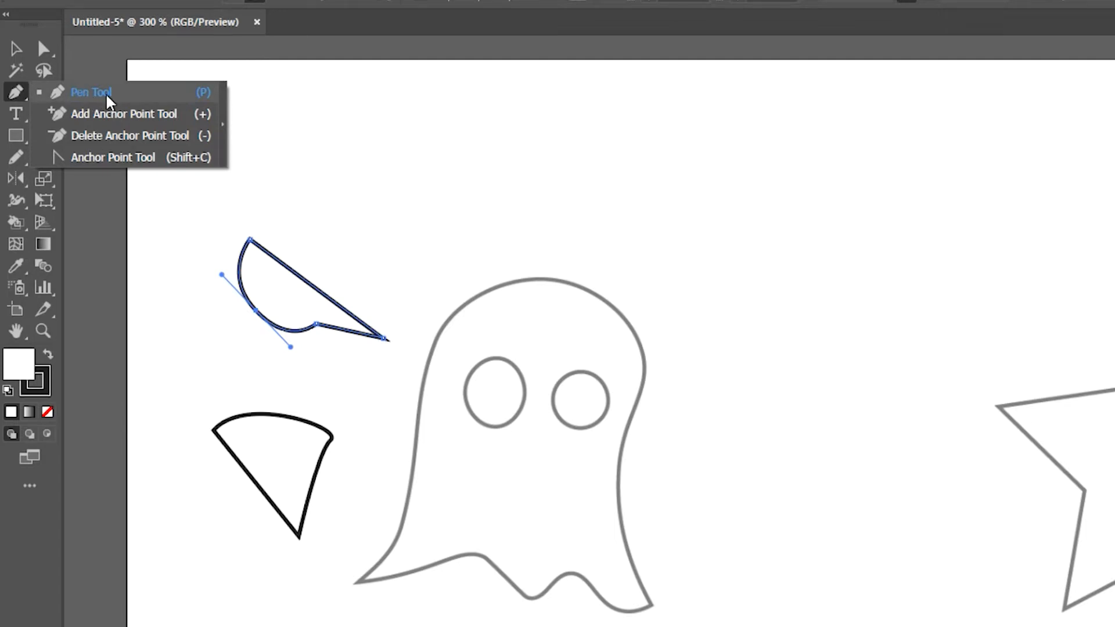
{"action": "key", "text": "v"}
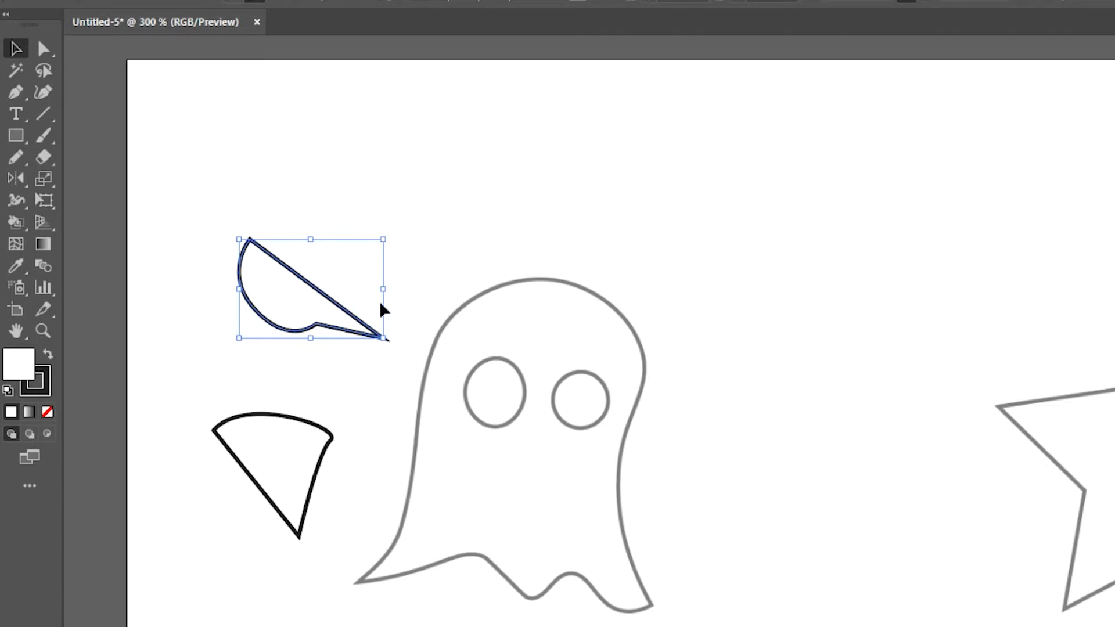
Step: Draw an open path above the curved shape with a long near-horizontal segment and a shorter vertical one going down, and deselect it
{"action": "left_click", "coordinate": [17, 93]}
{"action": "left_click", "coordinate": [272, 140]}
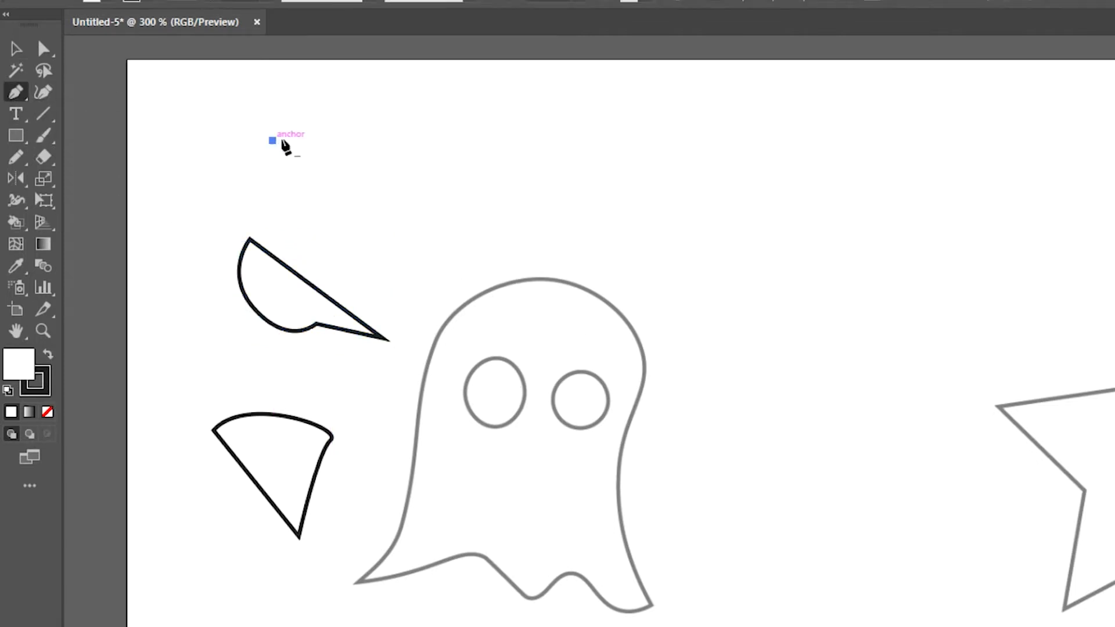
{"action": "left_click", "coordinate": [492, 135]}
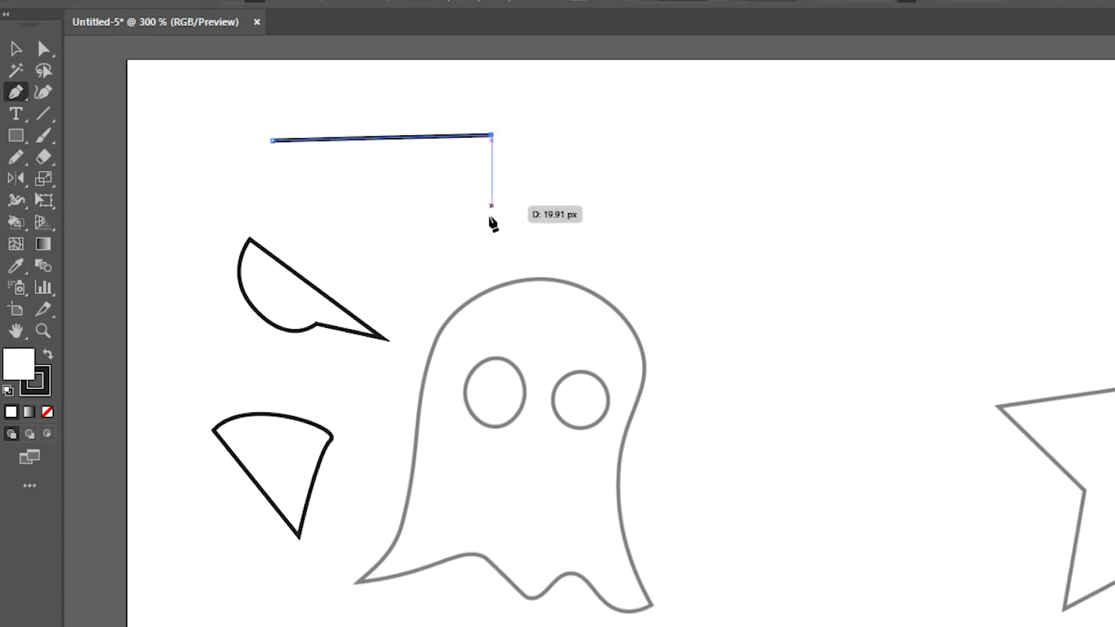
{"action": "left_click", "coordinate": [492, 246]}
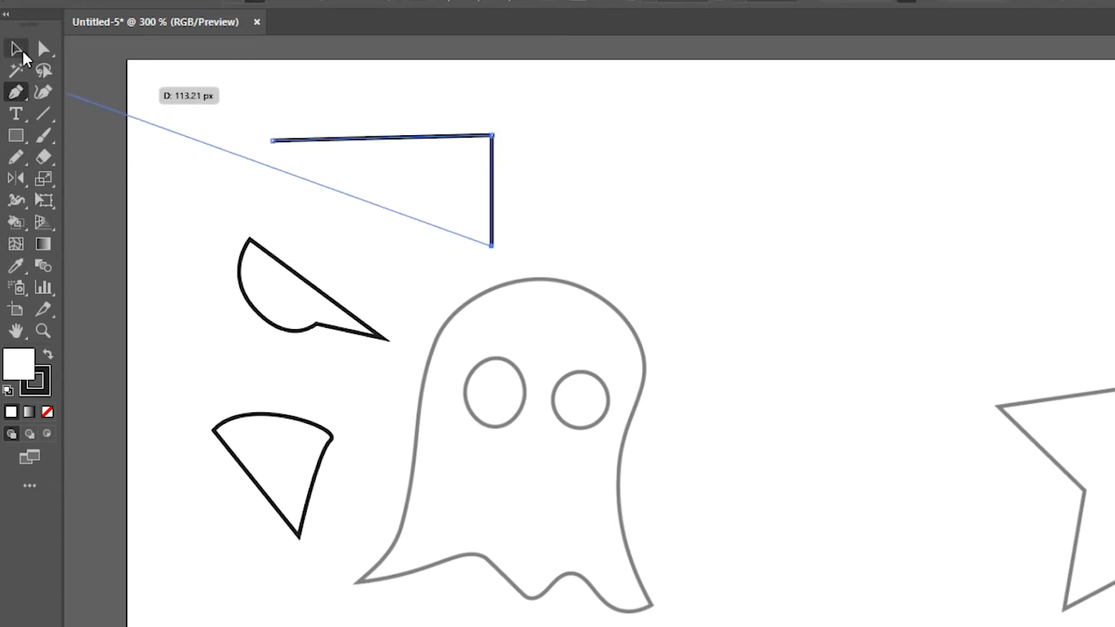
{"action": "left_click", "coordinate": [16, 49]}
{"action": "left_click", "coordinate": [609, 236]}
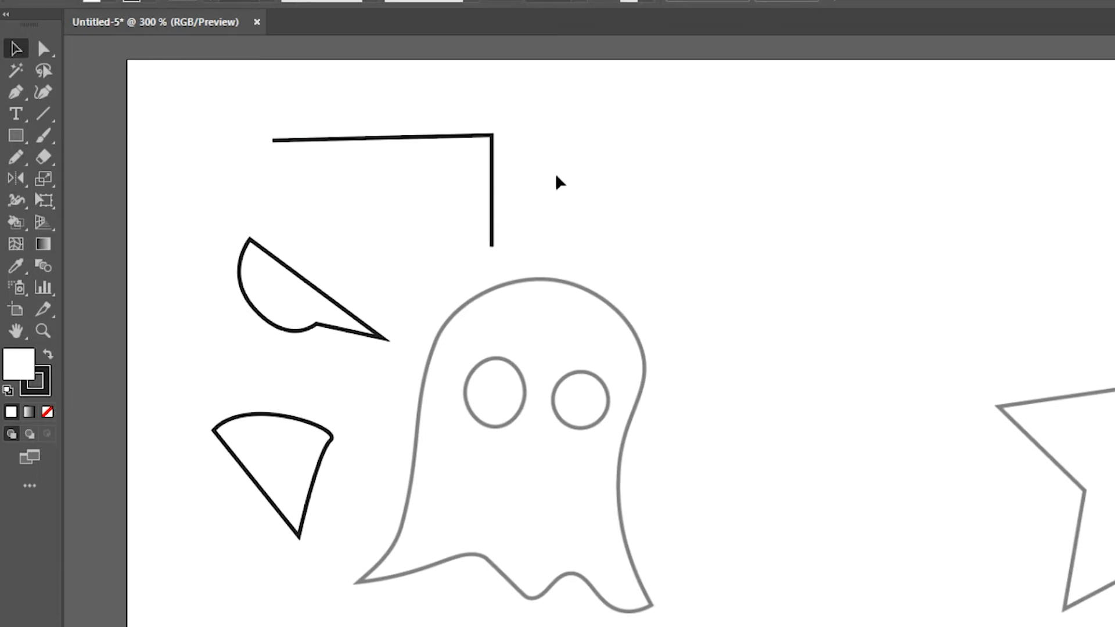
Step: Continue the open path from its lower end with the Pen Tool and close it into a four-sided shape
{"action": "left_click", "coordinate": [493, 152]}
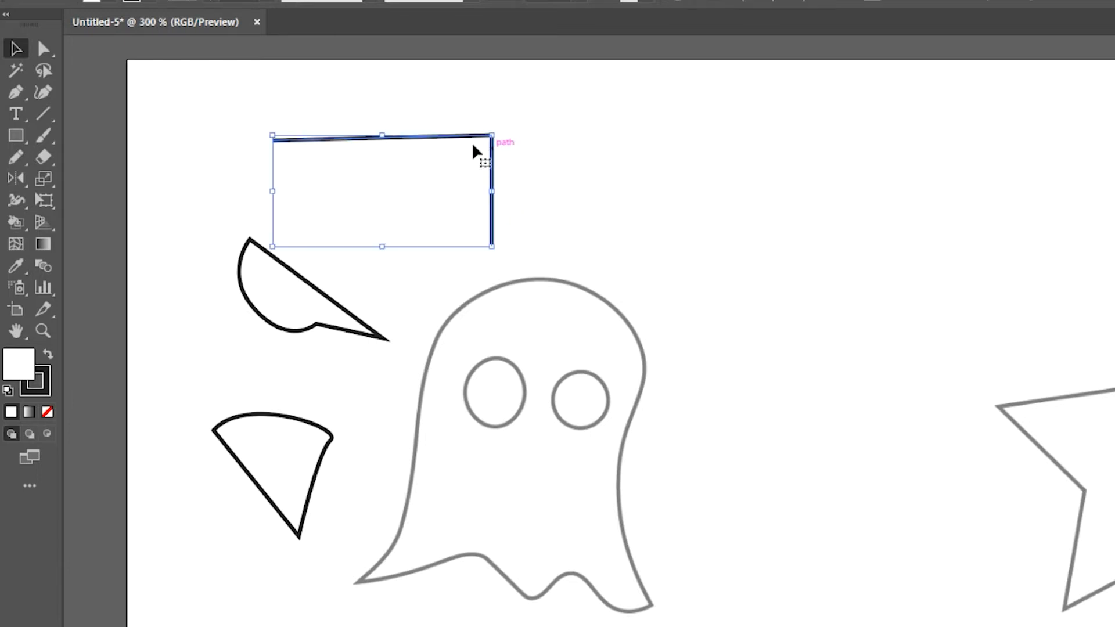
{"action": "left_click", "coordinate": [16, 91]}
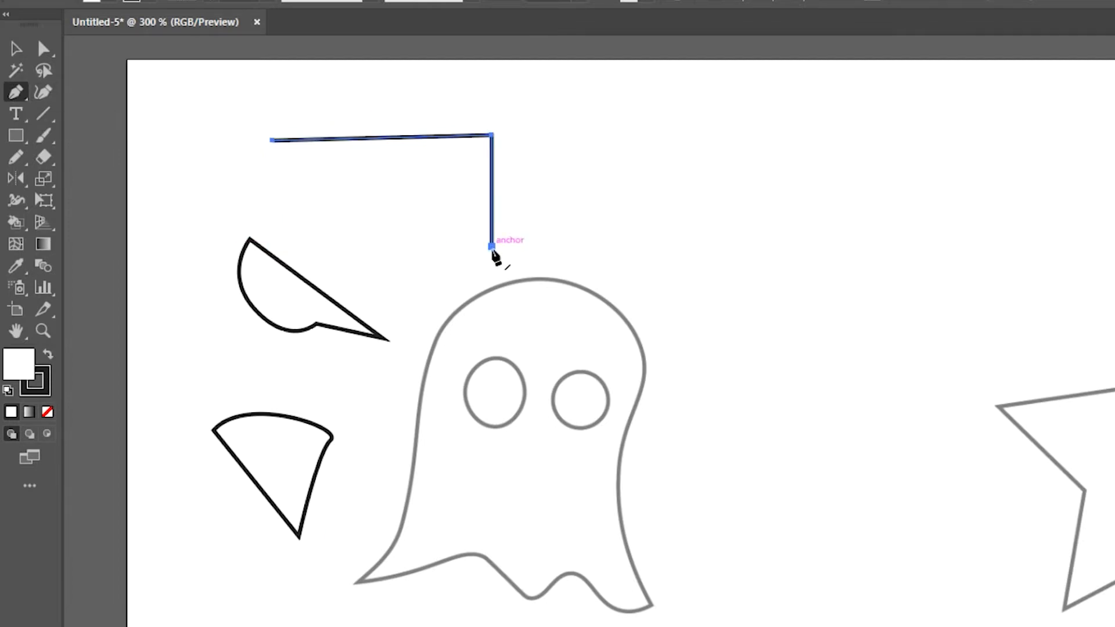
{"action": "left_click", "coordinate": [492, 246]}
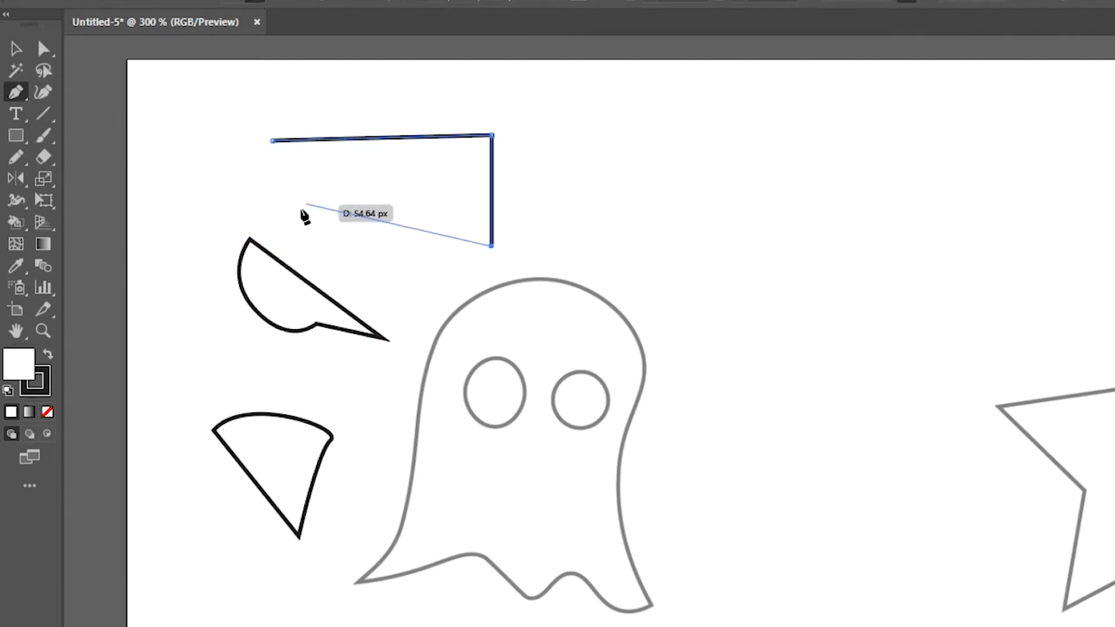
{"action": "left_click", "coordinate": [300, 247]}
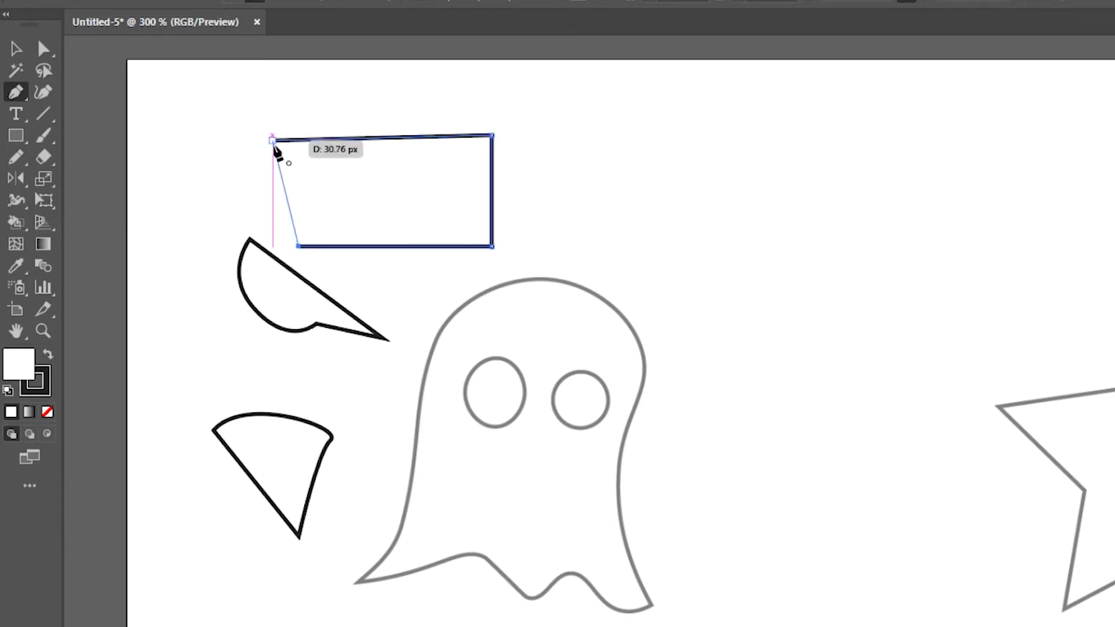
{"action": "left_click", "coordinate": [273, 141]}
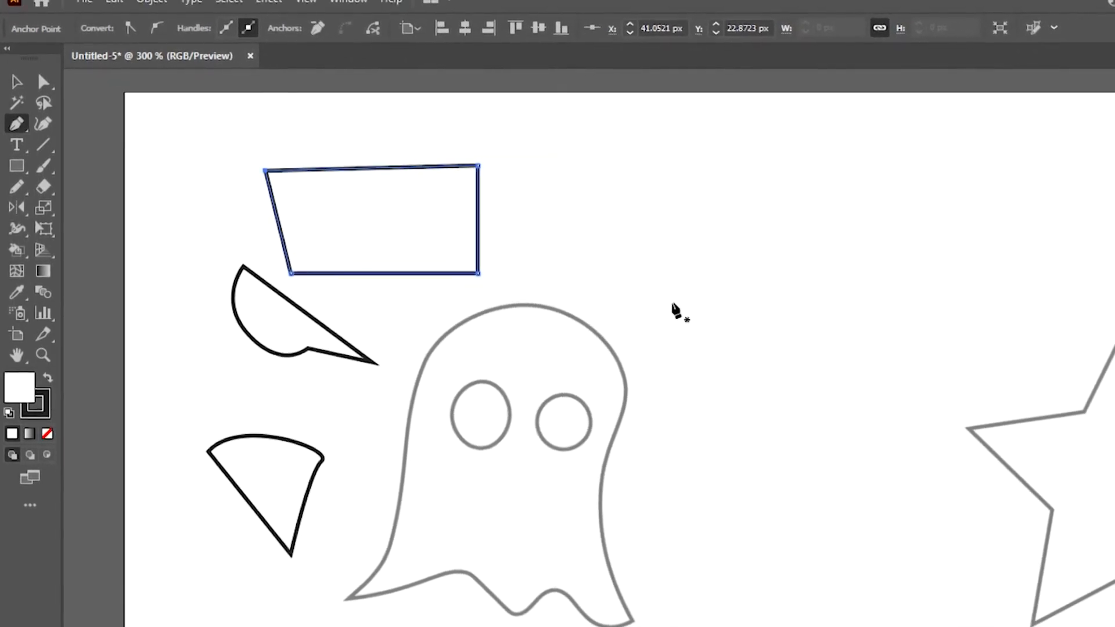
Step: Turn off Smart Guides
{"action": "key", "text": "v"}
{"action": "left_click", "coordinate": [304, 5]}
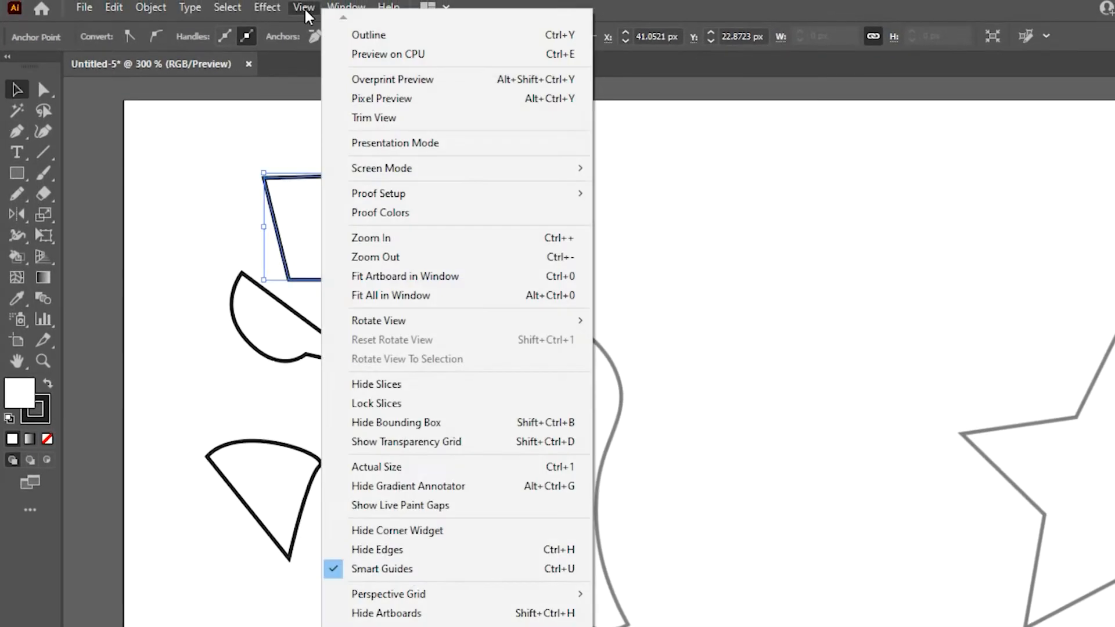
{"action": "left_click", "coordinate": [363, 572]}
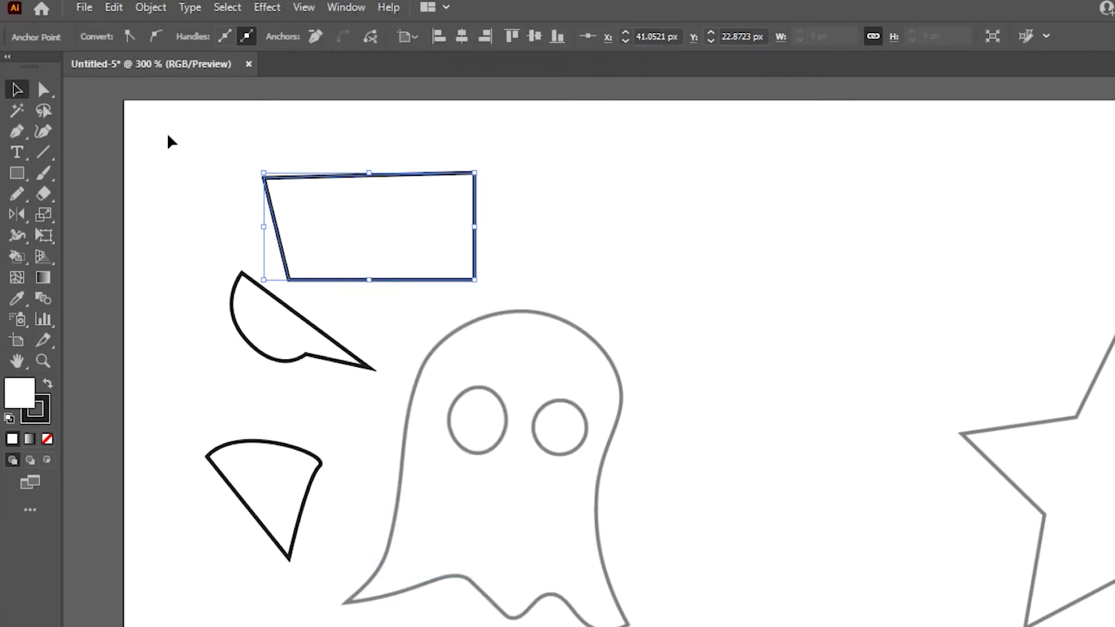
Step: Delete the three practice shapes around the ghost template
{"action": "left_click_drag", "start_coordinate": [170, 139], "coordinate": [448, 591]}
{"action": "key", "text": "Delete"}
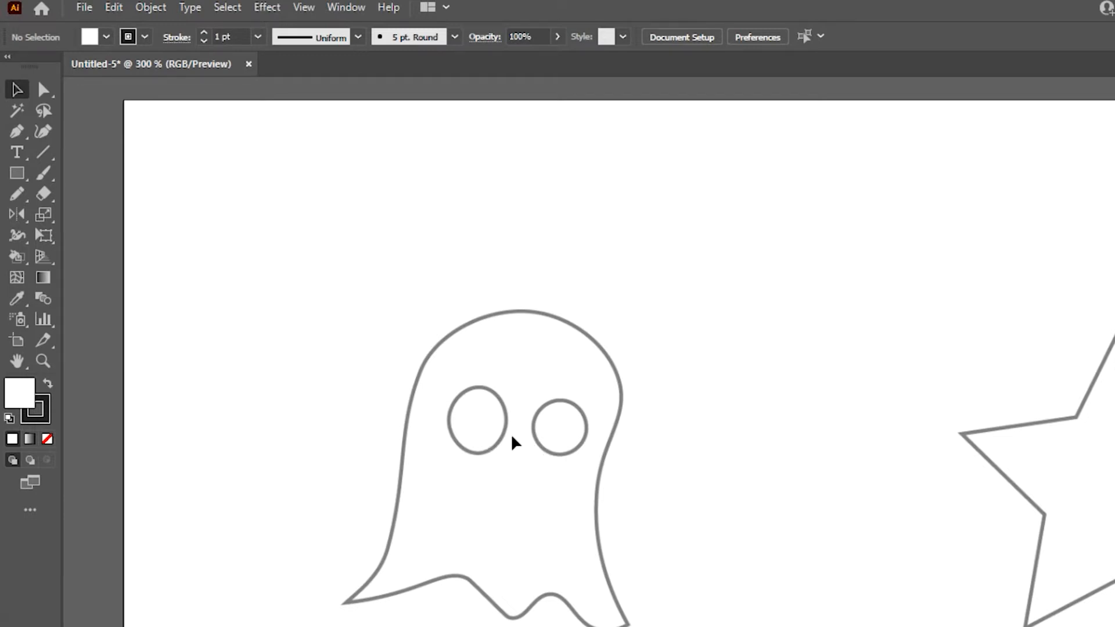
Step: Trace the ghost's right side with curved Pen Tool segments from the top of the head to the lower right tip
{"action": "left_click", "coordinate": [20, 68]}
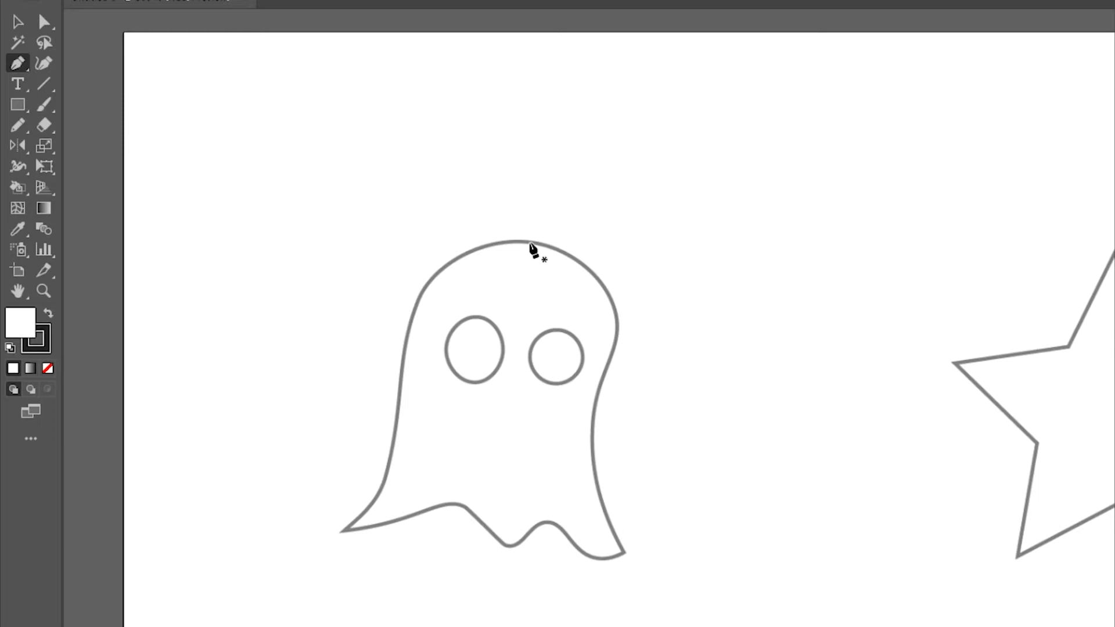
{"action": "left_click", "coordinate": [529, 242]}
{"action": "left_click_drag", "start_coordinate": [529, 241], "coordinate": [615, 250]}
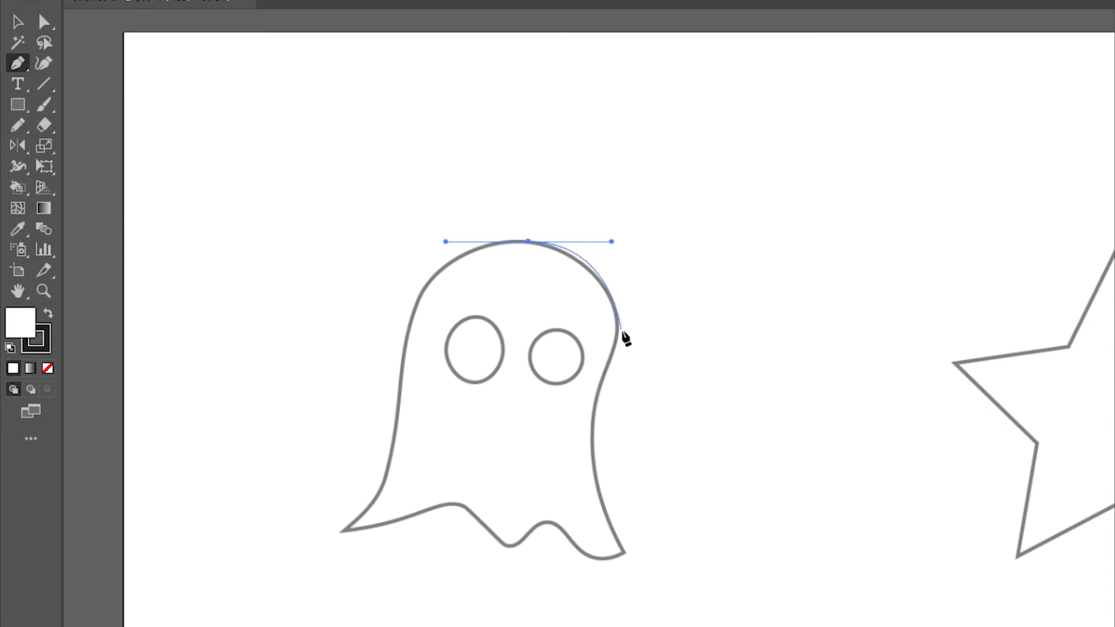
{"action": "left_click_drag", "start_coordinate": [619, 338], "coordinate": [620, 348]}
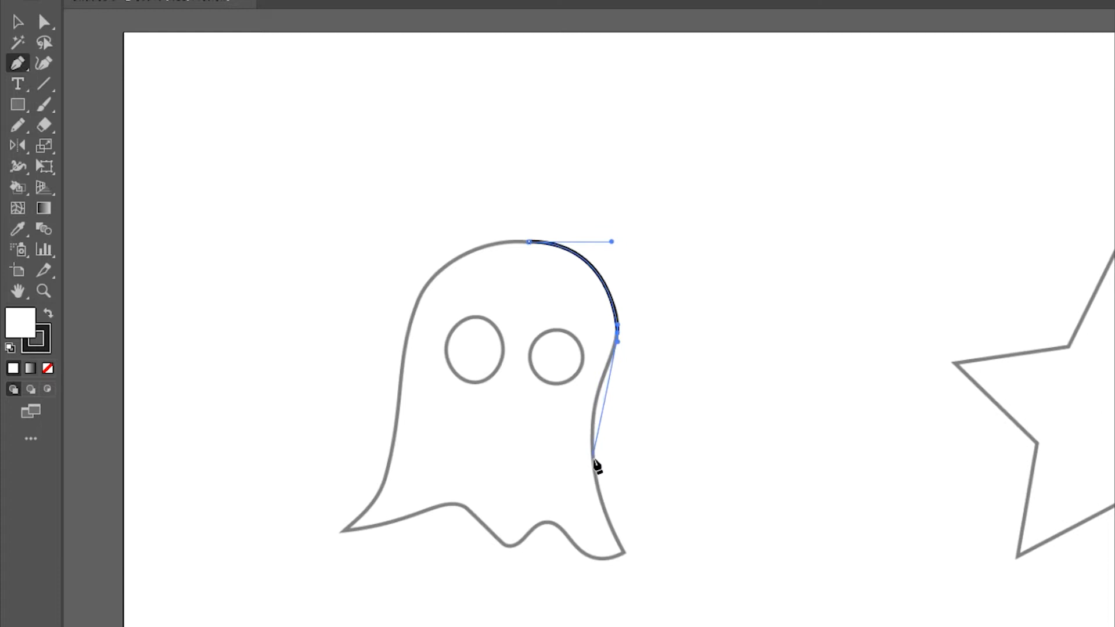
{"action": "left_click_drag", "start_coordinate": [593, 457], "coordinate": [602, 516]}
{"action": "left_click_drag", "start_coordinate": [625, 552], "coordinate": [585, 563]}
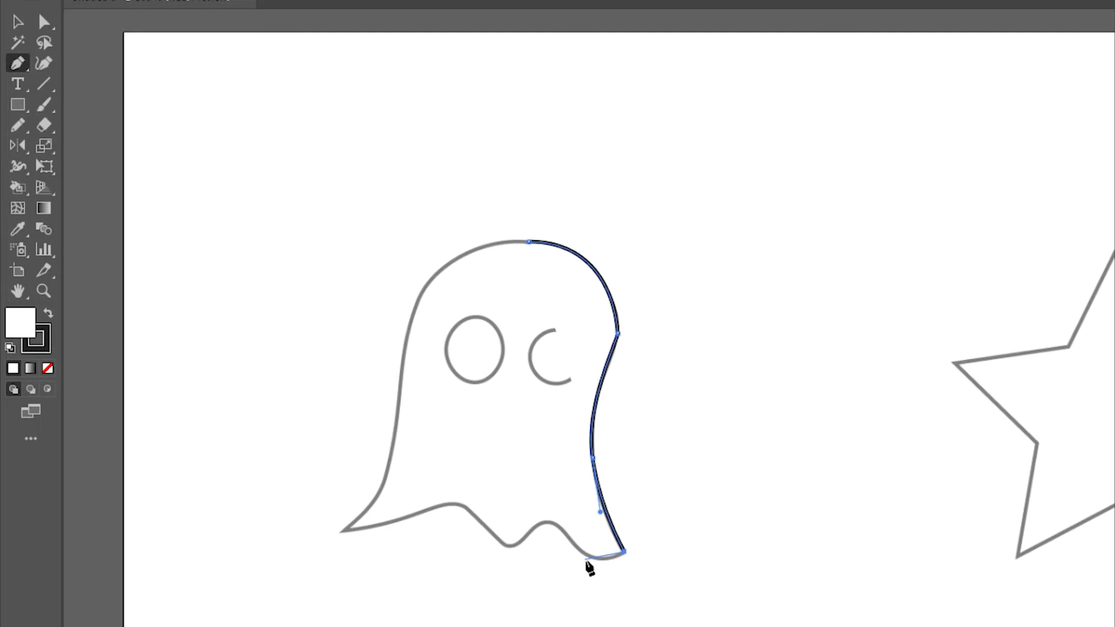
Step: Set the ghost path's fill to None, keeping its dark stroke
{"action": "left_click_drag", "start_coordinate": [585, 562], "coordinate": [22, 317]}
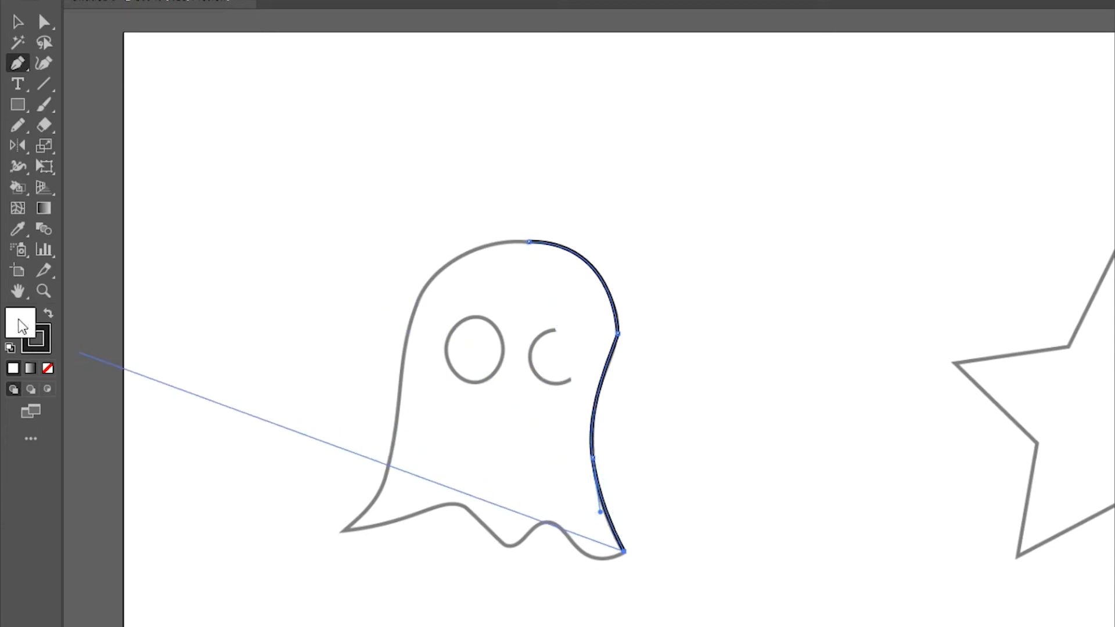
{"action": "left_click", "coordinate": [11, 339]}
{"action": "left_click", "coordinate": [48, 344]}
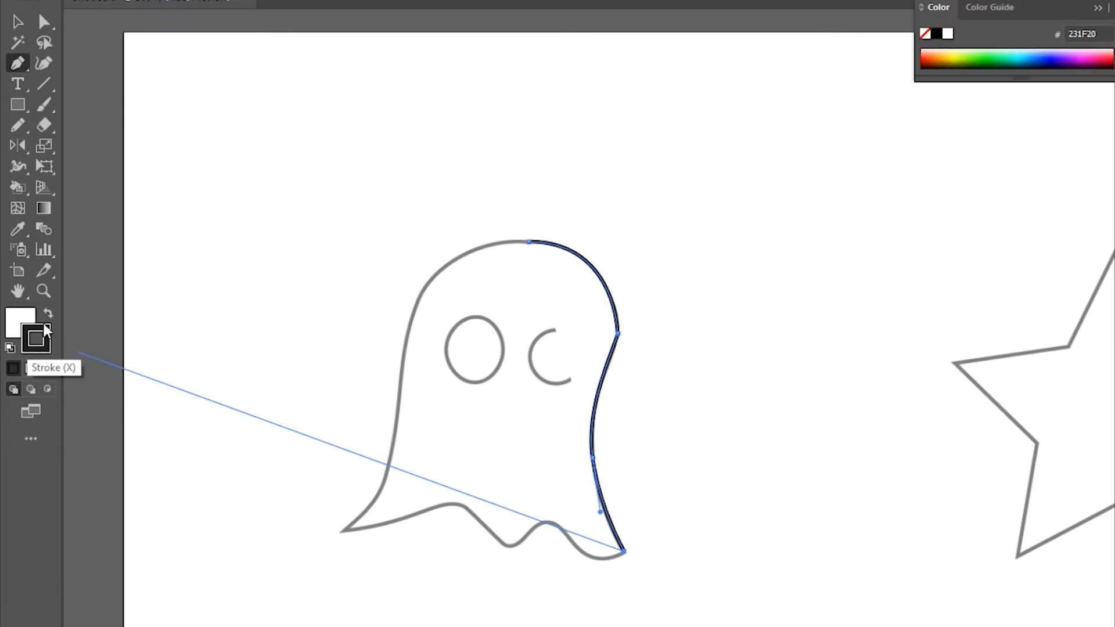
{"action": "left_click", "coordinate": [17, 321]}
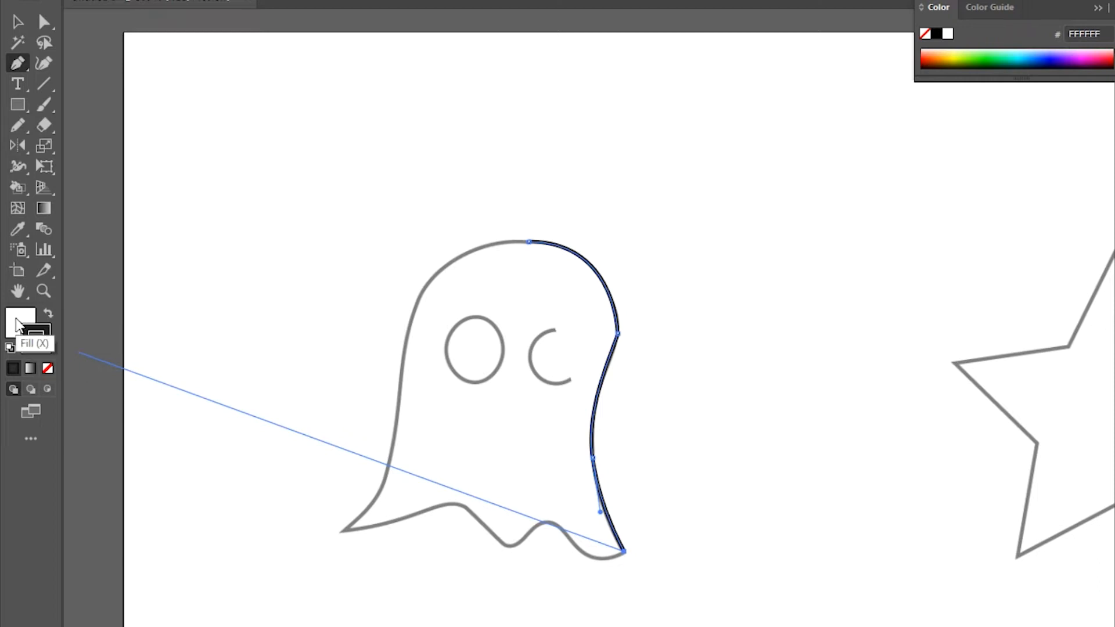
{"action": "left_click", "coordinate": [48, 369]}
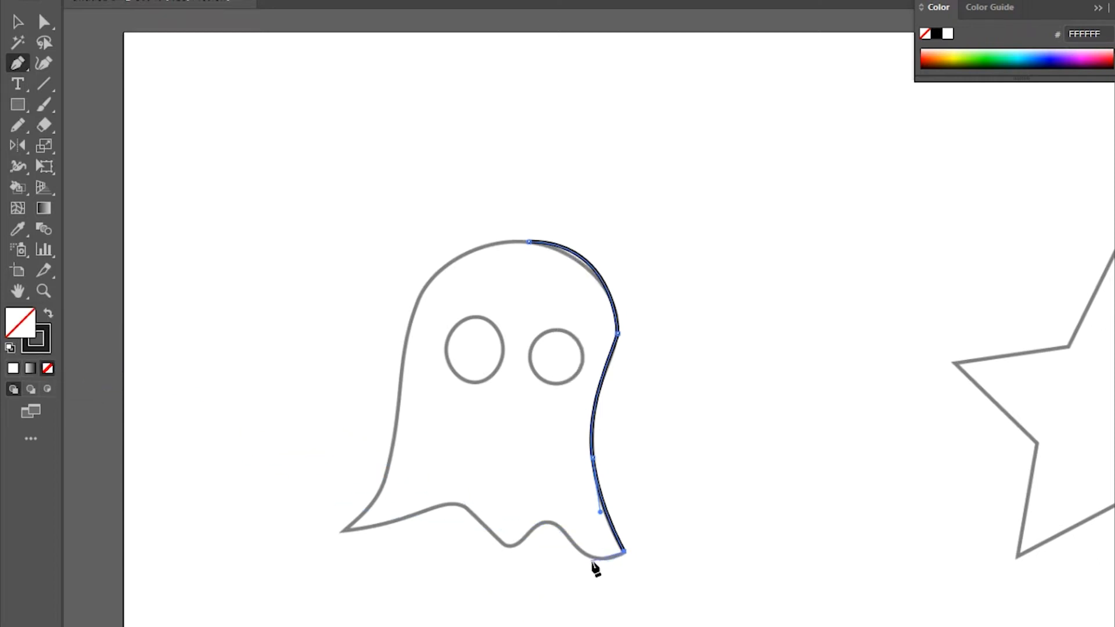
Step: Trace the ghost's wavy bottom edge with curved Pen Tool segments from the lower right tip to the lower left tip
{"action": "left_click_drag", "start_coordinate": [589, 557], "coordinate": [528, 523]}
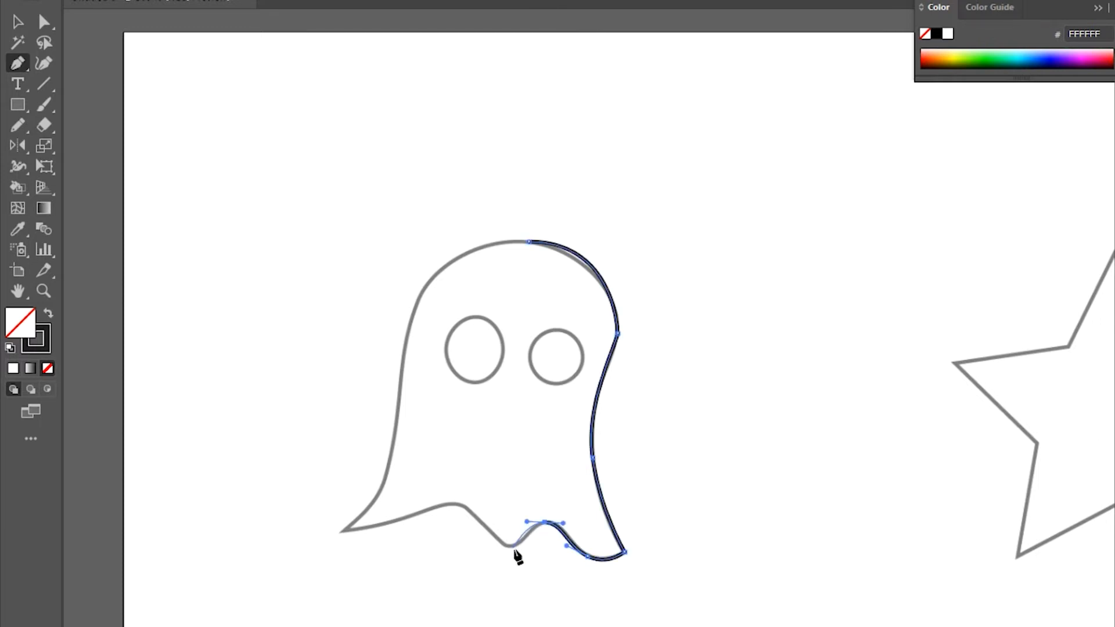
{"action": "left_click", "coordinate": [514, 548]}
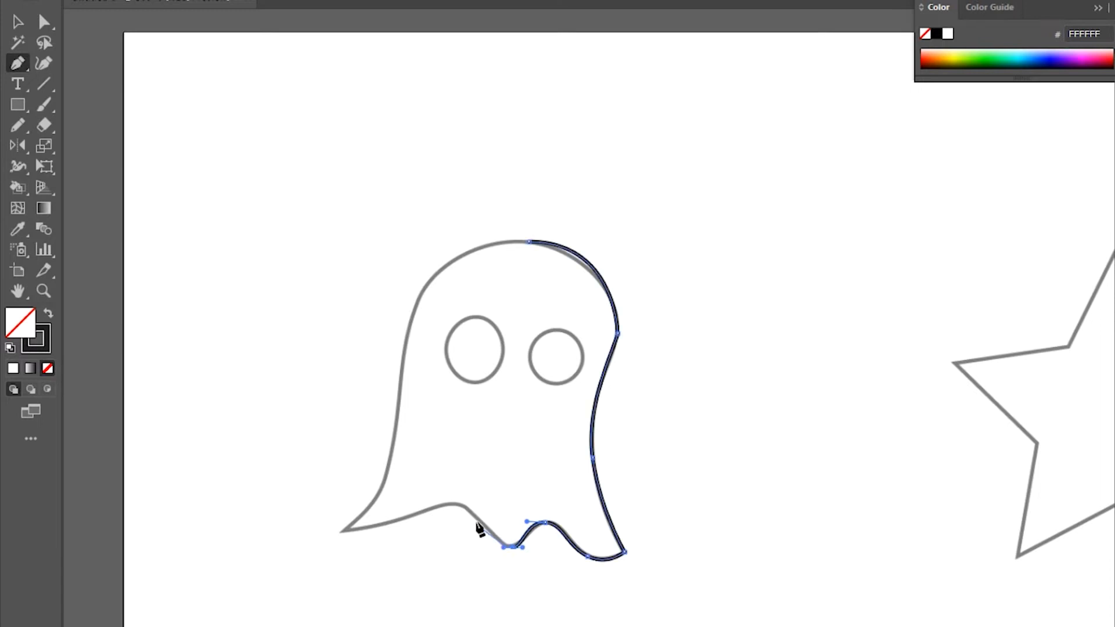
{"action": "left_click", "coordinate": [462, 507]}
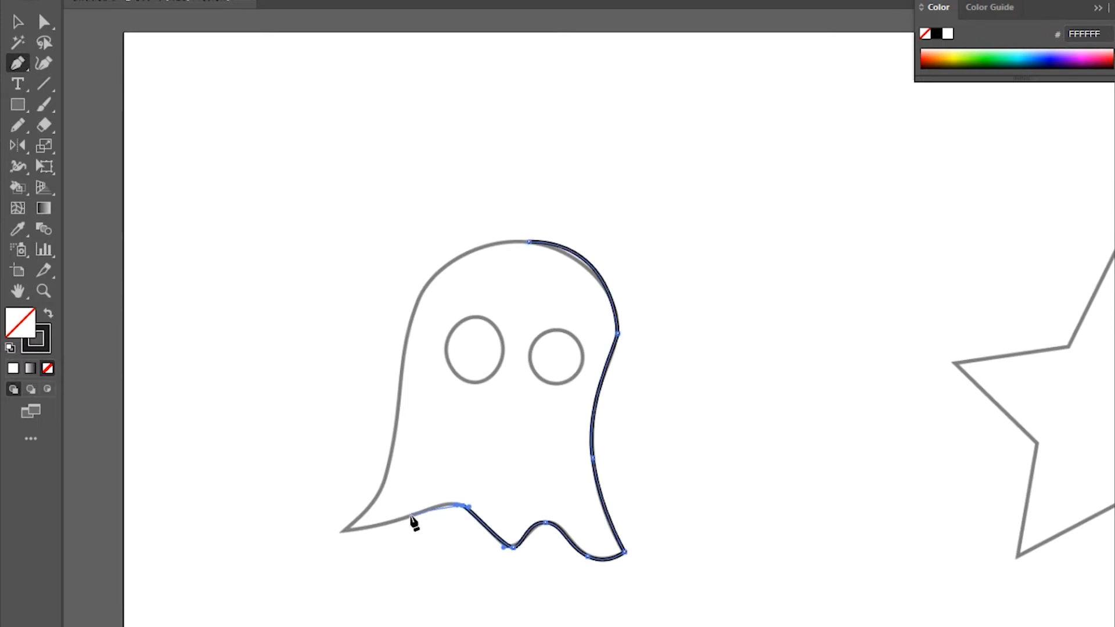
{"action": "left_click", "coordinate": [403, 518]}
{"action": "left_click_drag", "start_coordinate": [405, 525], "coordinate": [371, 535]}
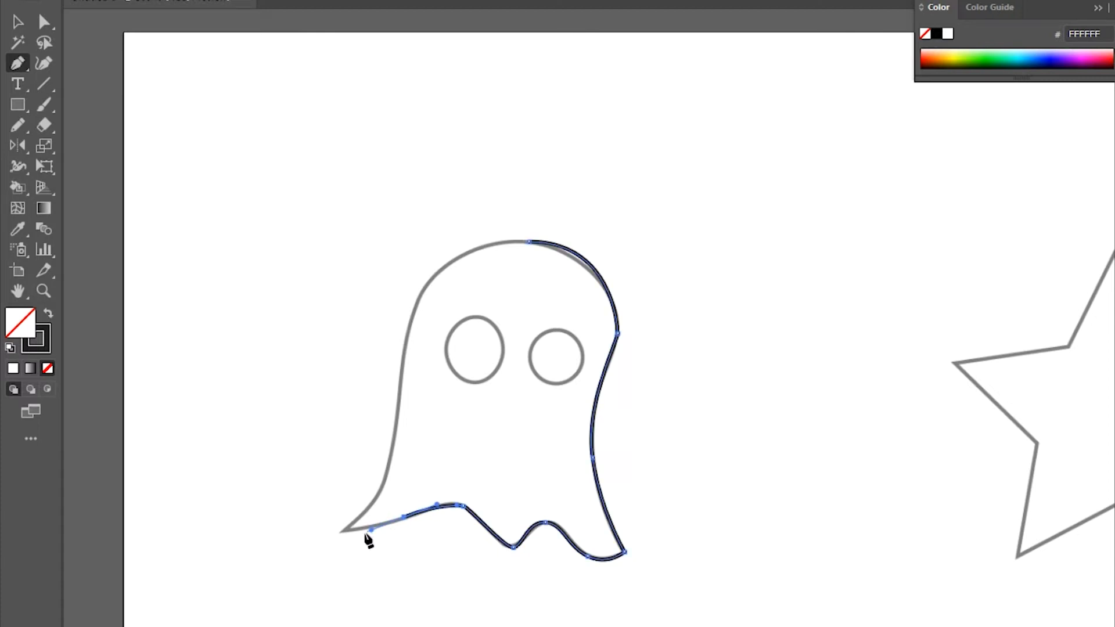
{"action": "left_click", "coordinate": [344, 532]}
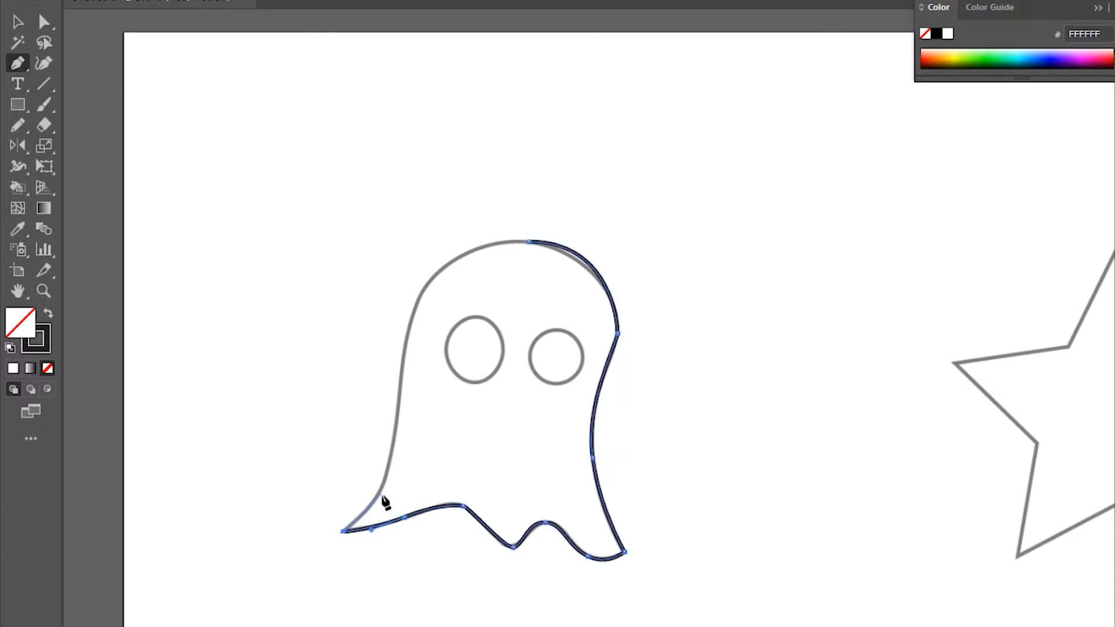
Step: Trace the ghost's left side up from the lower left tip and close the path with a smooth curve at the top of the head
{"action": "left_click_drag", "start_coordinate": [385, 497], "coordinate": [384, 482]}
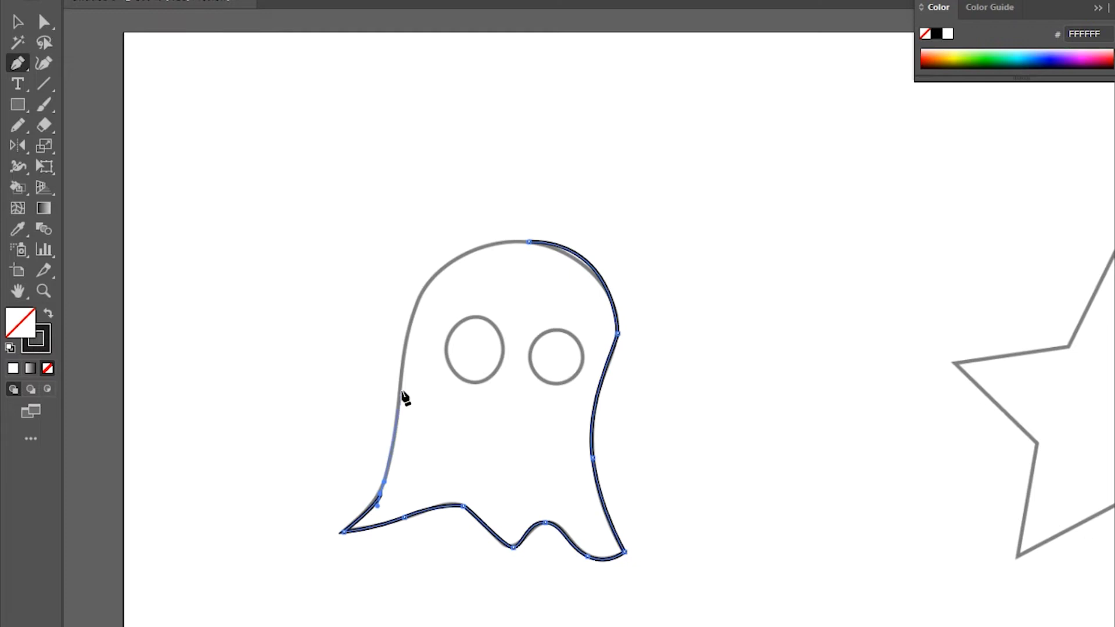
{"action": "left_click_drag", "start_coordinate": [405, 360], "coordinate": [401, 332]}
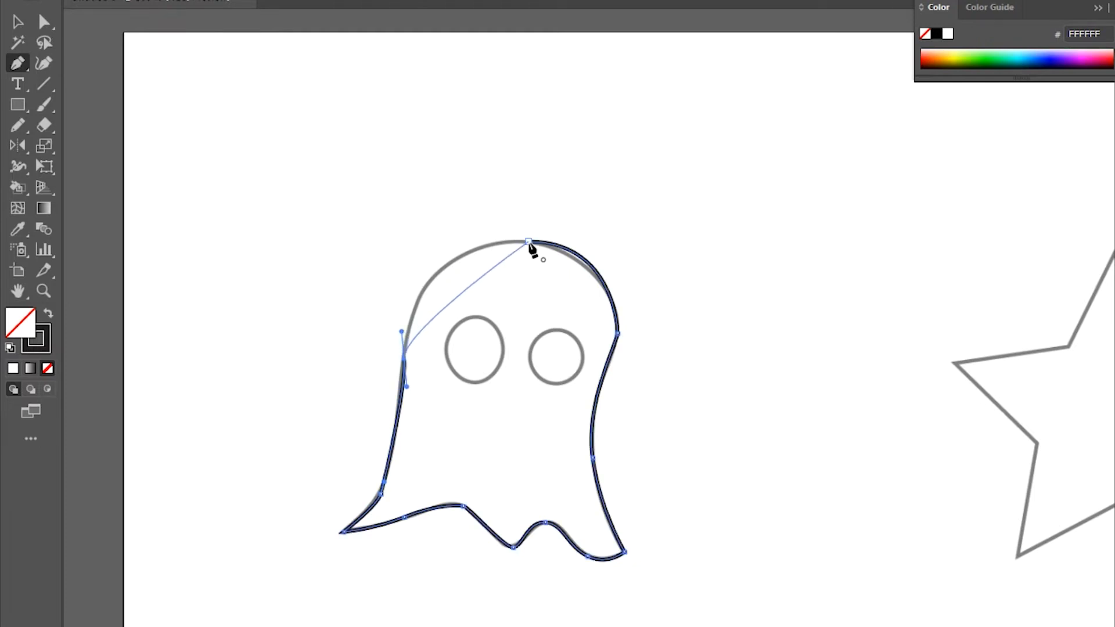
{"action": "left_click_drag", "start_coordinate": [529, 242], "coordinate": [611, 242]}
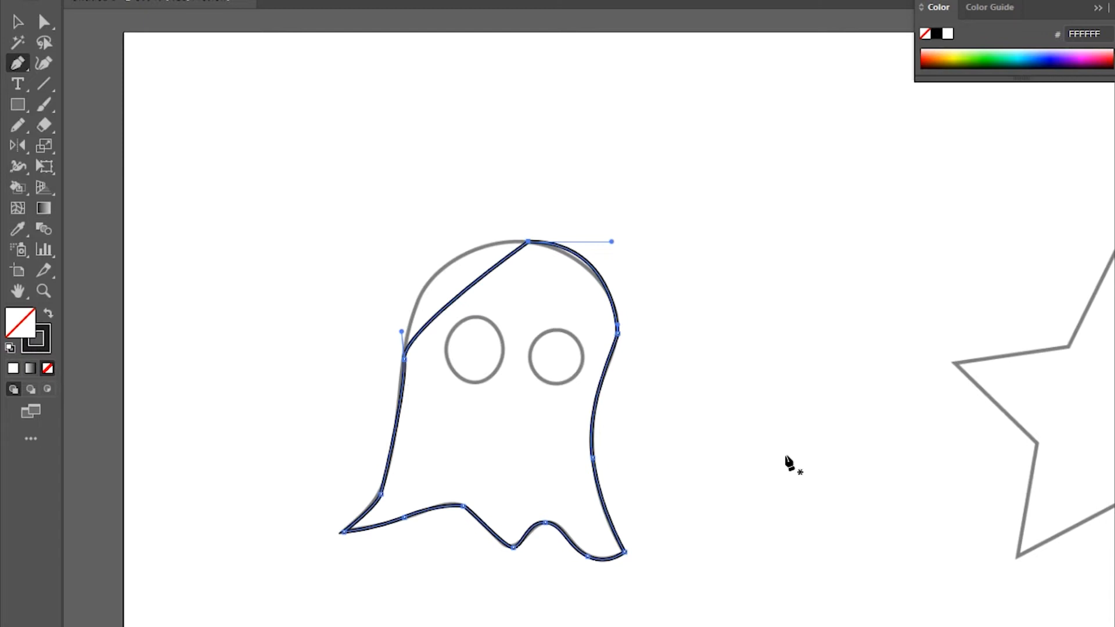
{"action": "key", "text": "ctrl"}
{"action": "key", "text": "ctrl+z"}
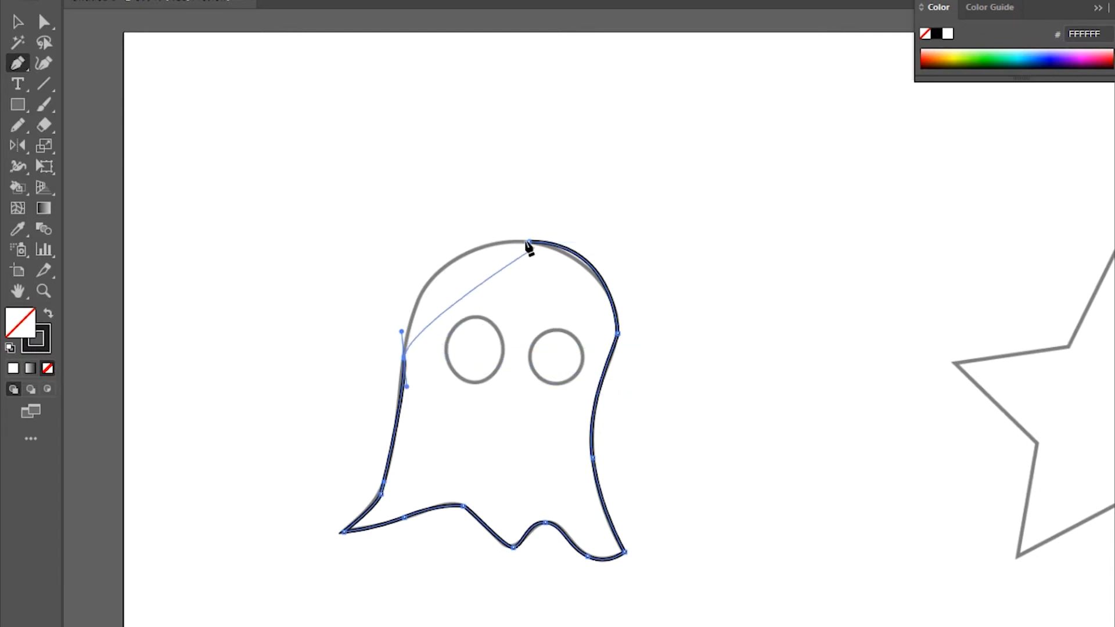
{"action": "left_click_drag", "start_coordinate": [528, 241], "coordinate": [643, 247]}
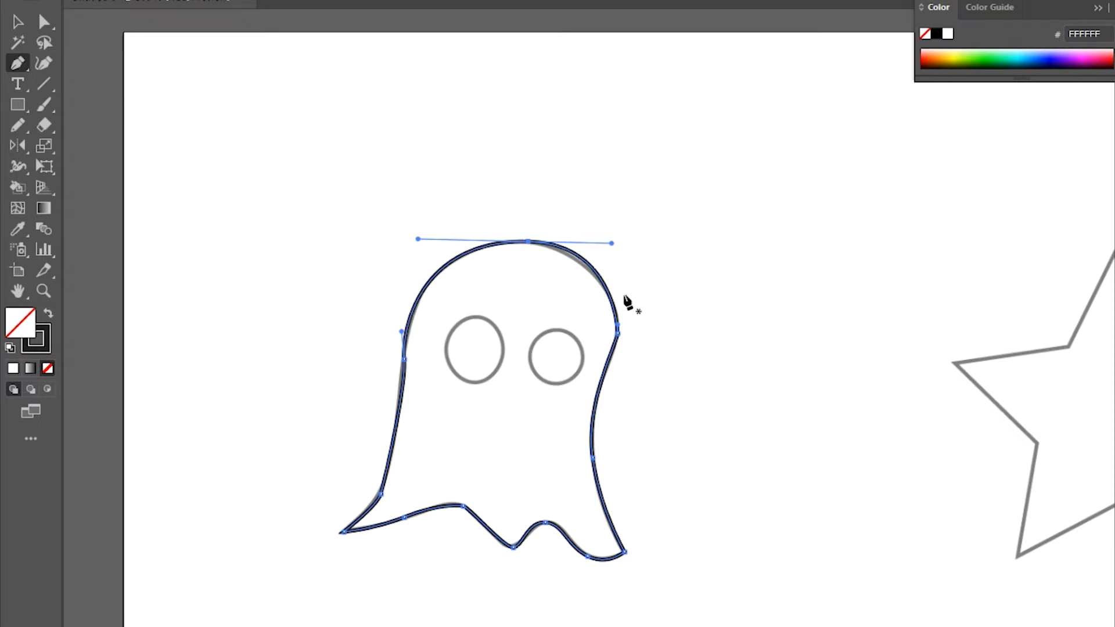
Step: Adjust the direction handles of the ghost's right shoulder anchor with the Direct Selection Tool to follow the template
{"action": "left_click", "coordinate": [42, 22]}
{"action": "left_click", "coordinate": [618, 335]}
{"action": "left_click_drag", "start_coordinate": [618, 341], "coordinate": [616, 370]}
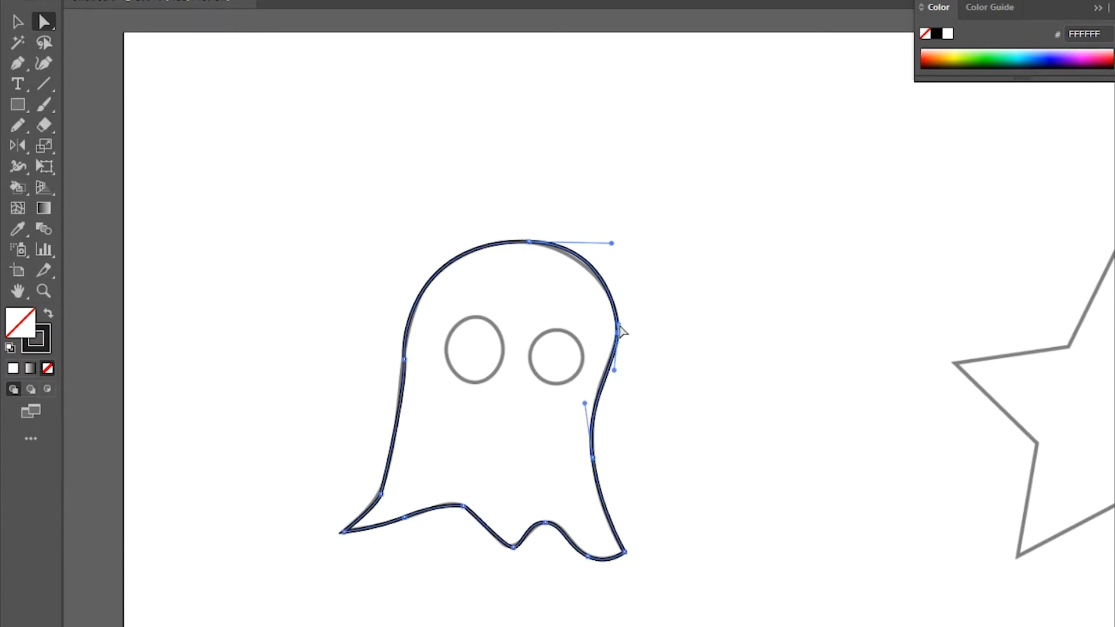
{"action": "left_click_drag", "start_coordinate": [620, 323], "coordinate": [611, 372]}
Step: Try to reshape the curve at the anchor midway down the ghost's right side, and undo the distortion
{"action": "left_click_drag", "start_coordinate": [594, 462], "coordinate": [597, 461]}
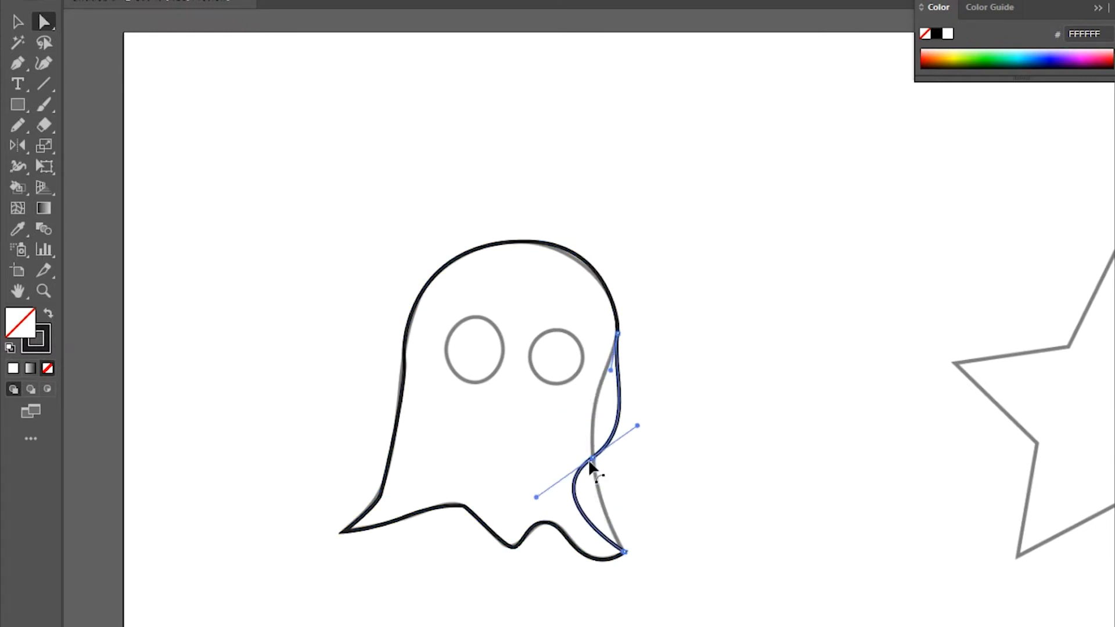
{"action": "left_click", "coordinate": [594, 460]}
{"action": "left_click", "coordinate": [608, 492]}
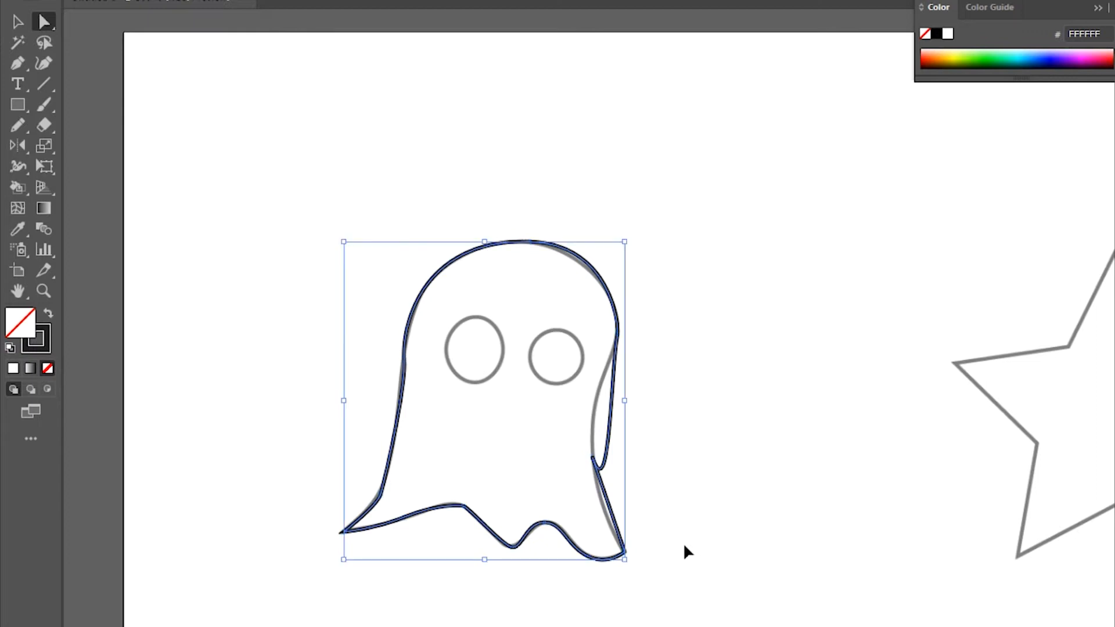
{"action": "key", "text": "ctrl+z"}
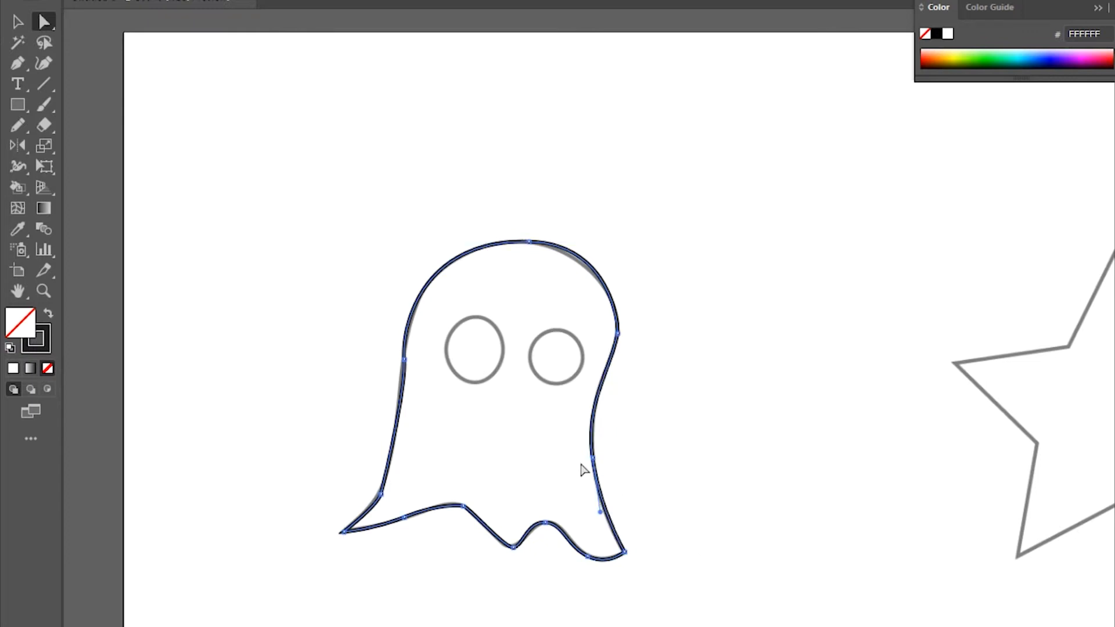
{"action": "mouse_move", "coordinate": [598, 463]}
{"action": "left_mouse_down"}
{"action": "mouse_move", "coordinate": [618, 462]}
{"action": "mouse_move", "coordinate": [593, 458]}
{"action": "left_mouse_up"}
Step: Nudge the anchors at the two crests of the ghost's wavy bottom edge onto the template line
{"action": "left_click", "coordinate": [466, 510]}
{"action": "left_click_drag", "start_coordinate": [469, 508], "coordinate": [461, 508]}
{"action": "left_click", "coordinate": [461, 510]}
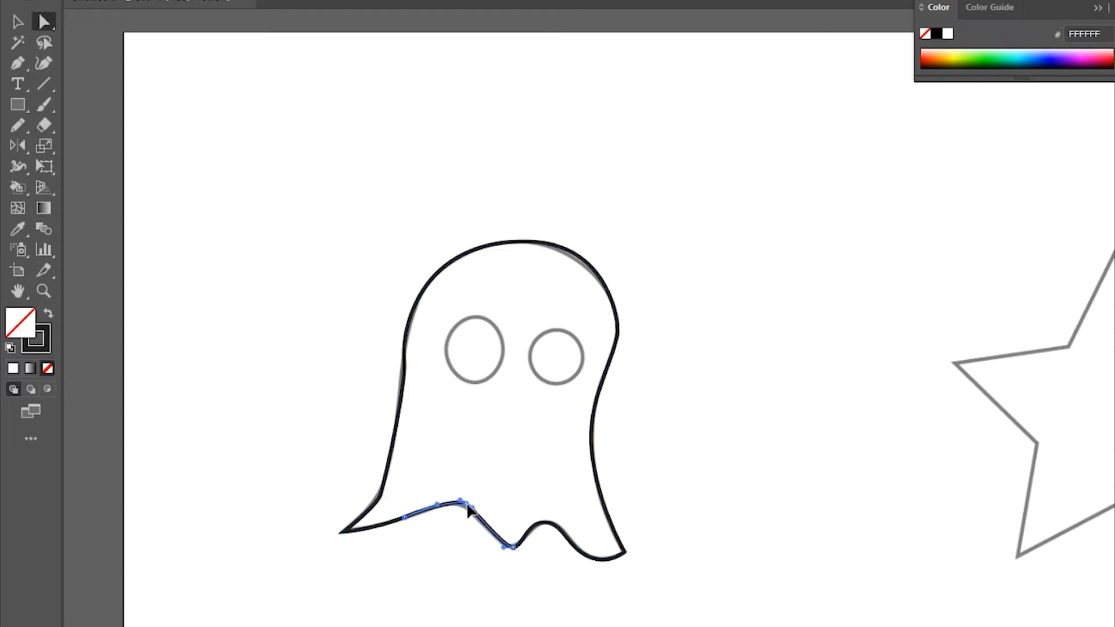
{"action": "left_click", "coordinate": [498, 545]}
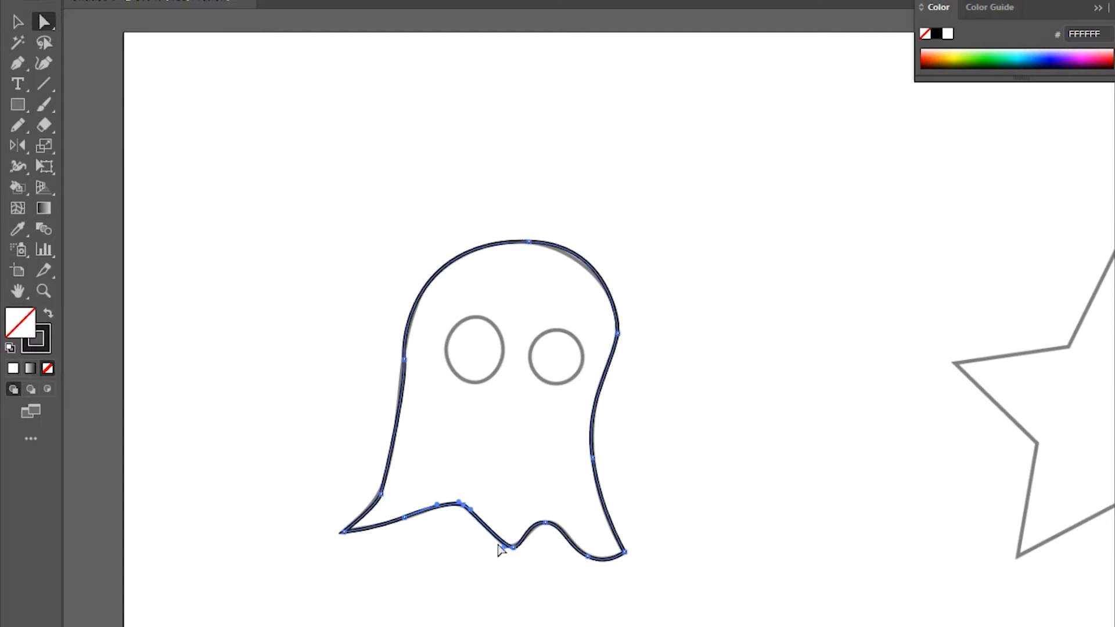
{"action": "left_click", "coordinate": [549, 525]}
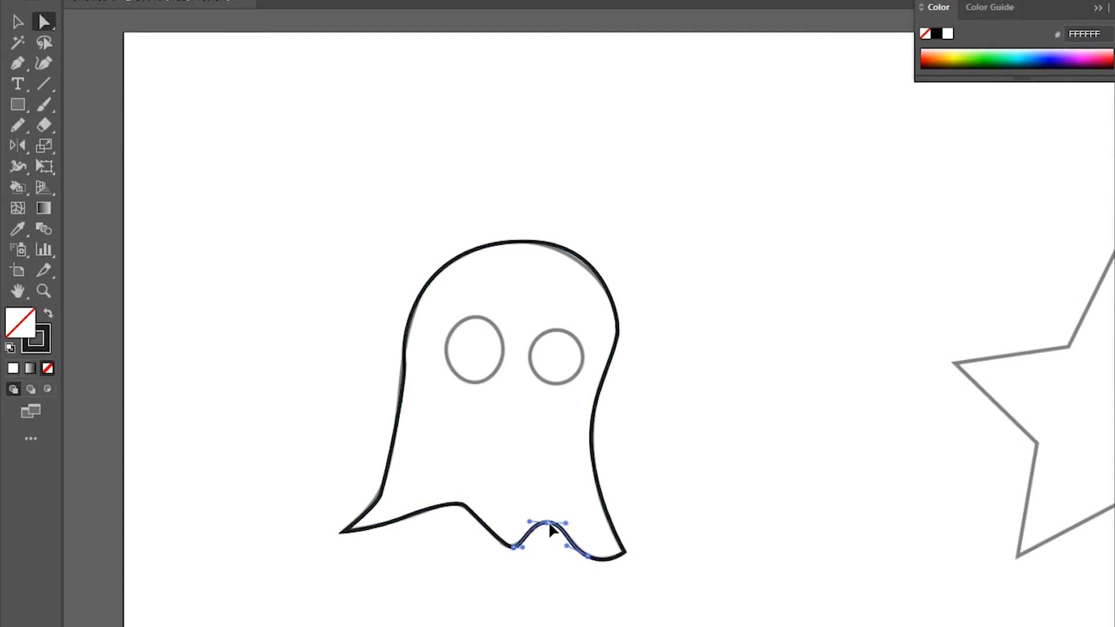
{"action": "left_click", "coordinate": [550, 525]}
Step: Refine the ghost's left side by lengthening the lower bend's upper handle and adjusting the curve above it
{"action": "left_click", "coordinate": [381, 495]}
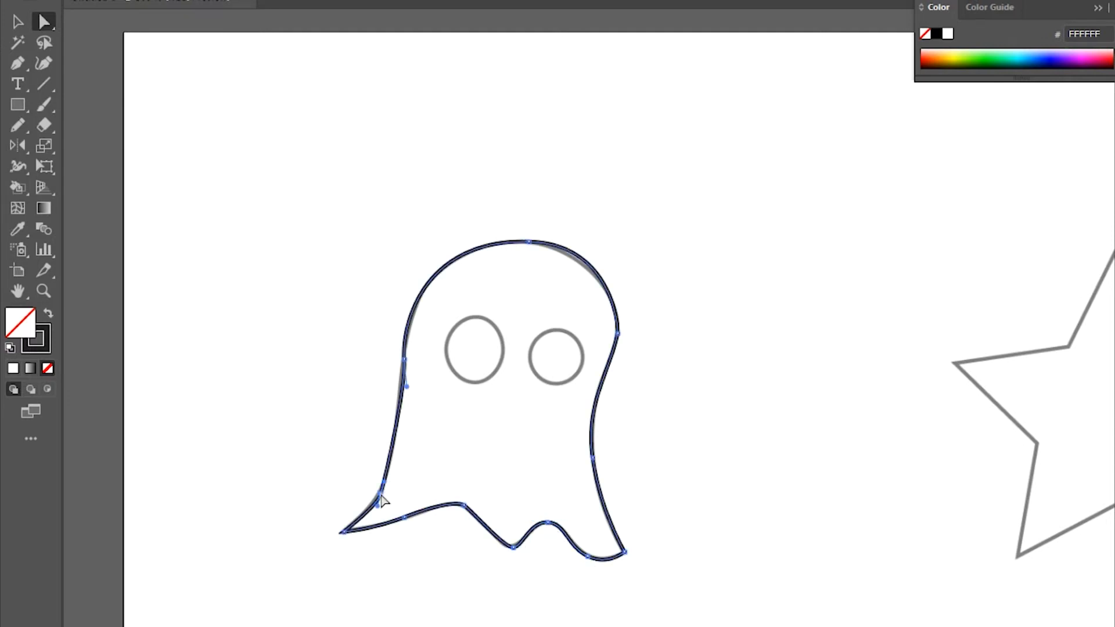
{"action": "left_click_drag", "start_coordinate": [386, 488], "coordinate": [396, 463]}
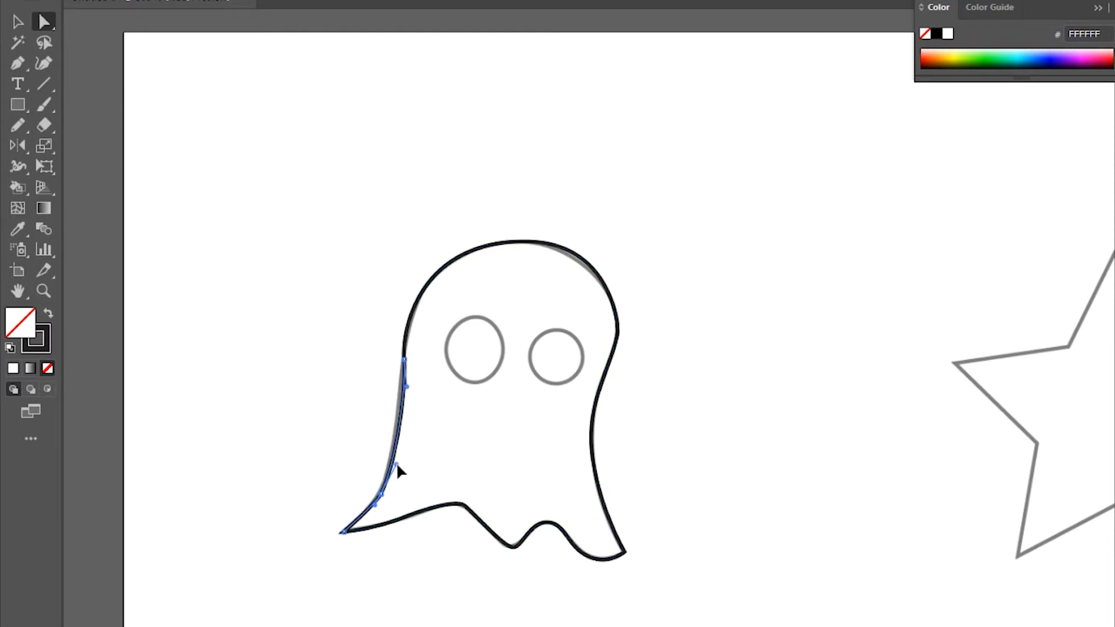
{"action": "left_click", "coordinate": [403, 394]}
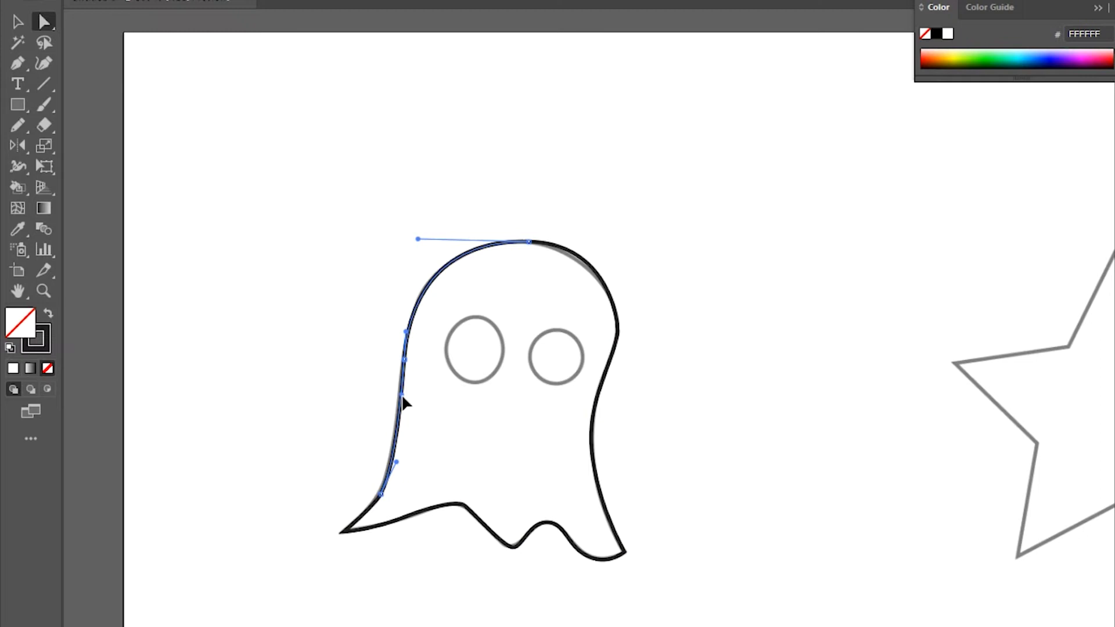
{"action": "left_click", "coordinate": [484, 415]}
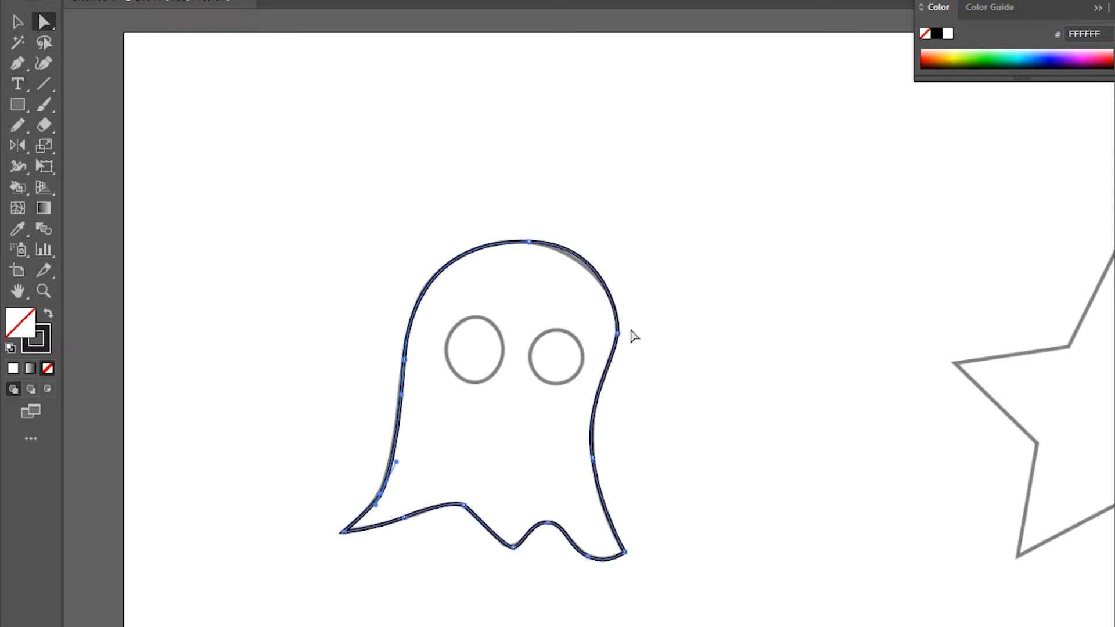
Step: Tilt the direction handle of the anchor at the top of the head slightly down on its right side
{"action": "left_click", "coordinate": [529, 243]}
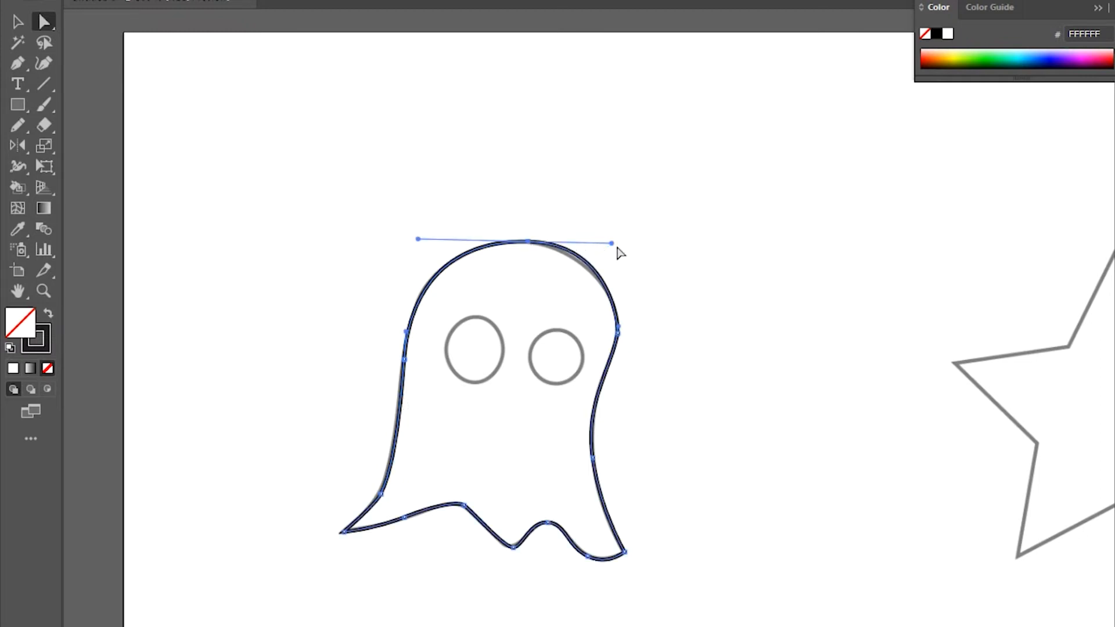
{"action": "left_click_drag", "start_coordinate": [612, 243], "coordinate": [610, 249]}
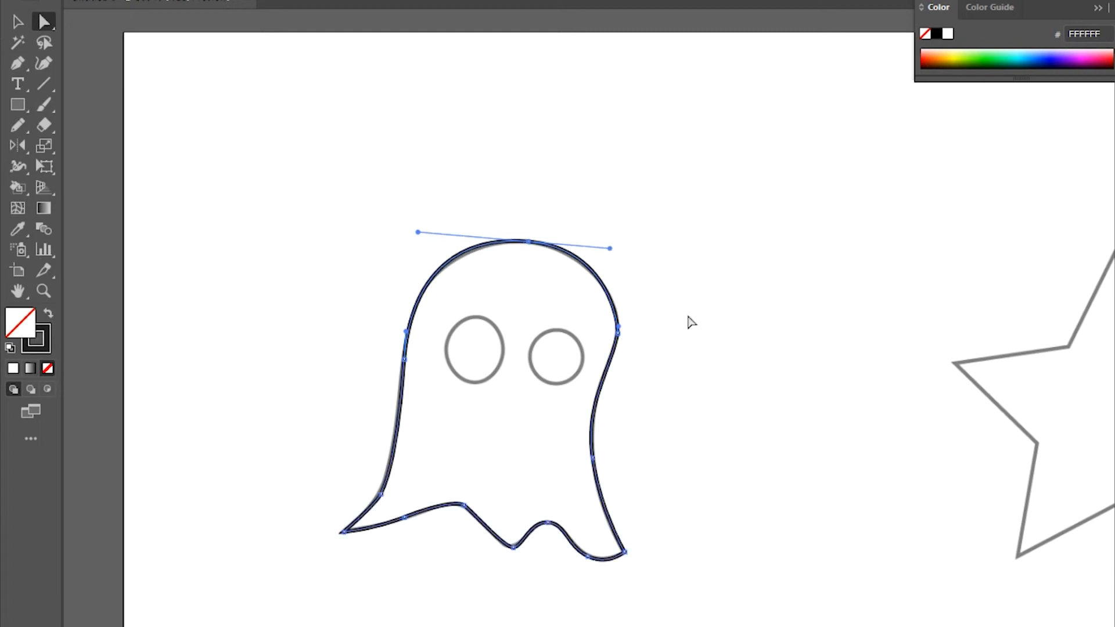
{"action": "left_click", "coordinate": [748, 271]}
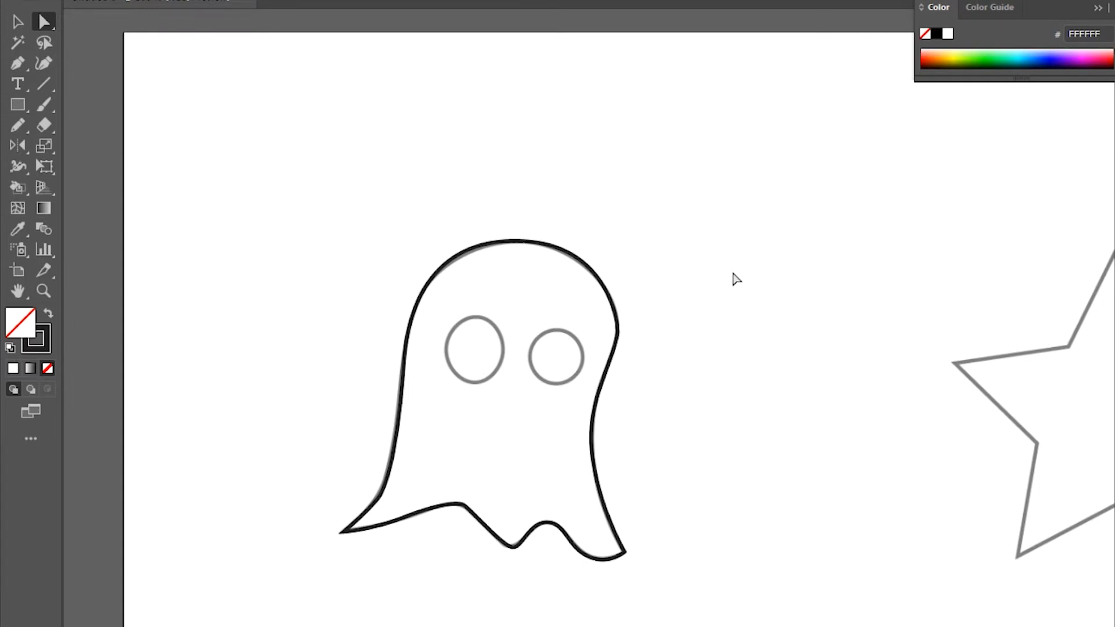
Step: Fit the head's upper right curve to the template by lengthening the shoulder's upper handle and further tilting the top anchor's handle
{"action": "left_click", "coordinate": [619, 335]}
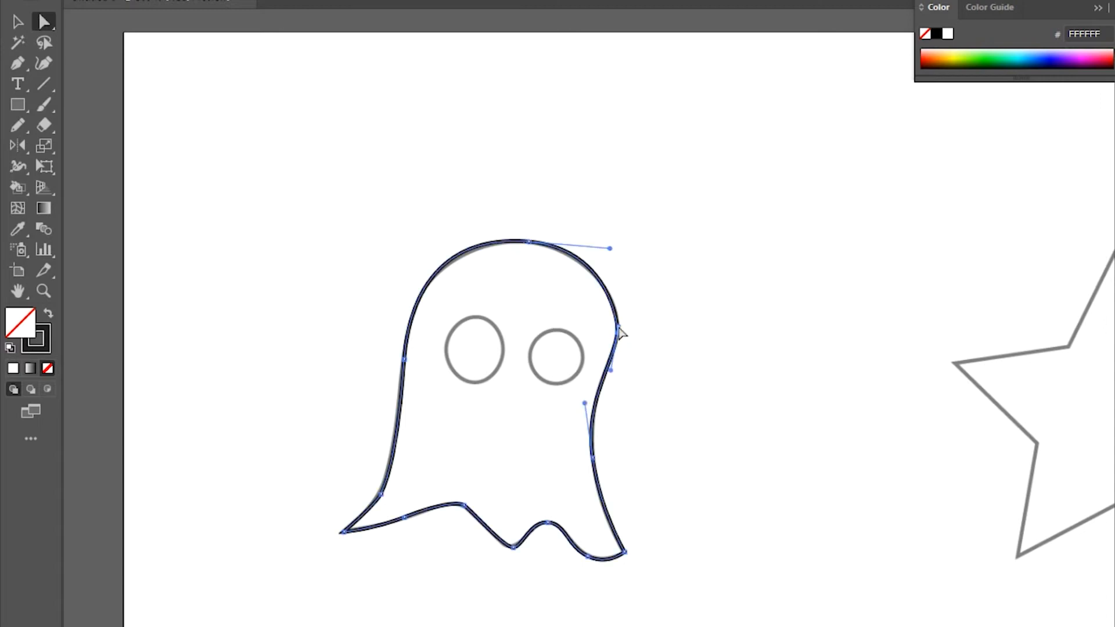
{"action": "left_click_drag", "start_coordinate": [618, 329], "coordinate": [620, 315]}
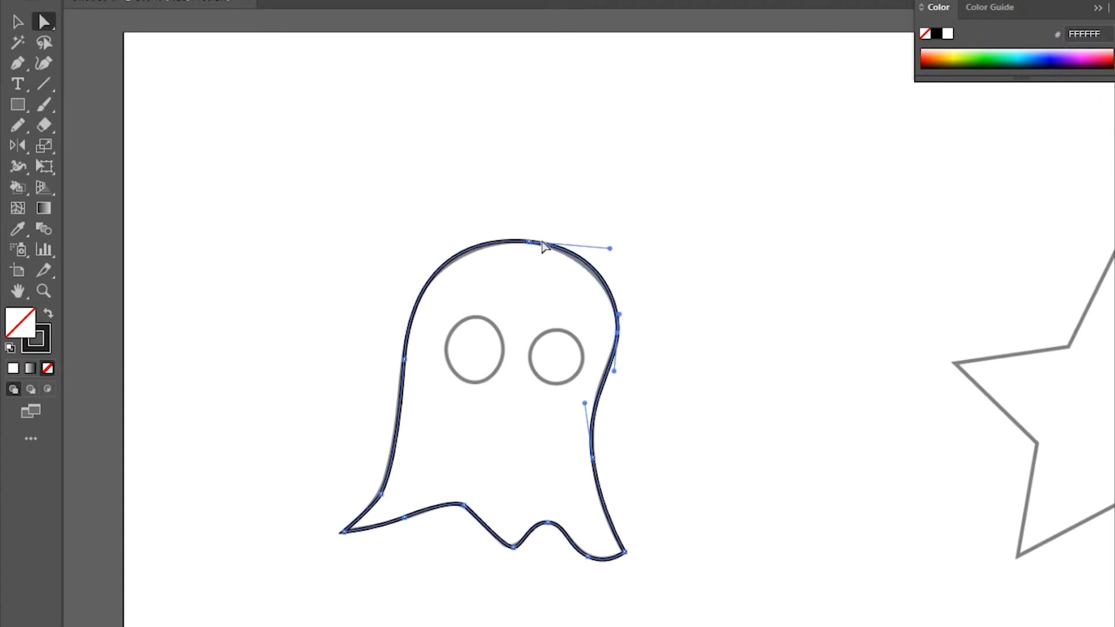
{"action": "left_click_drag", "start_coordinate": [613, 252], "coordinate": [607, 252]}
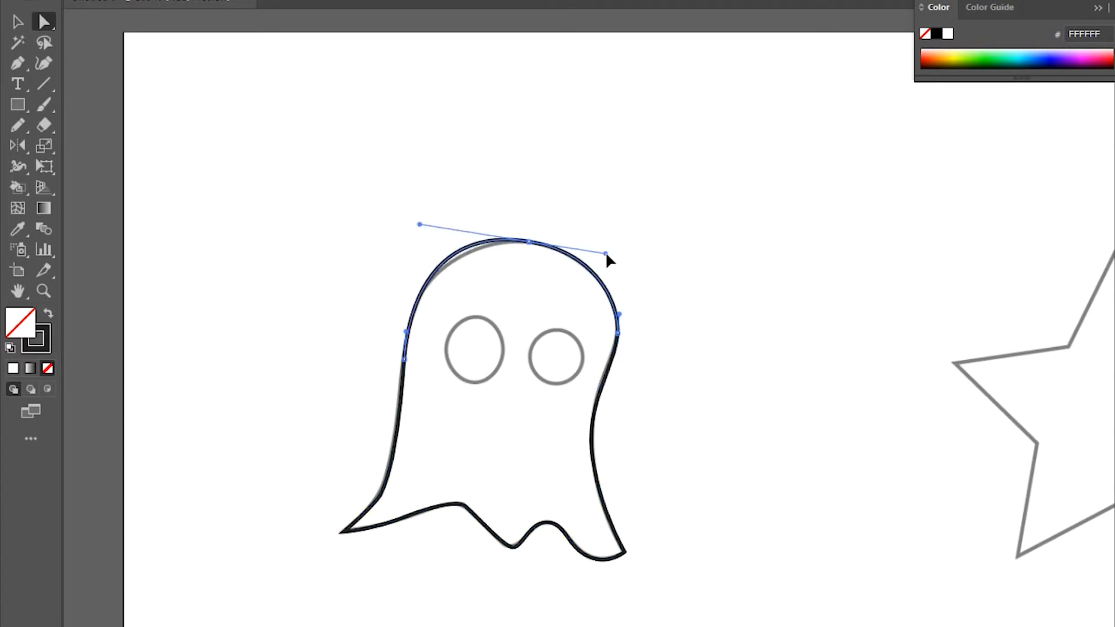
{"action": "left_click", "coordinate": [747, 445]}
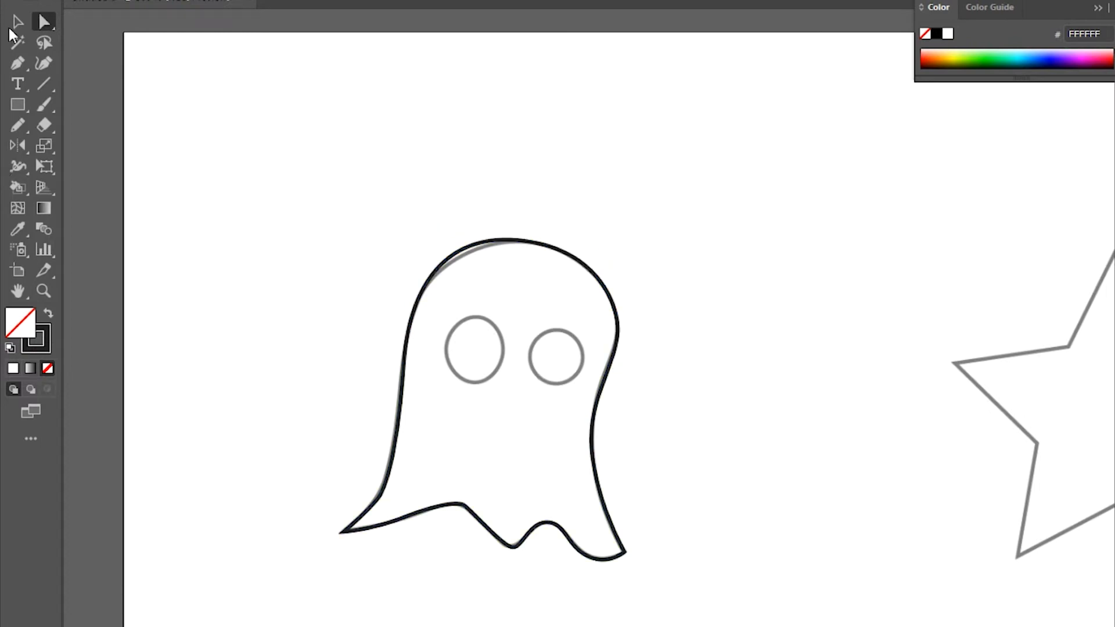
Step: Trace the ghost's left eye as a closed oval with curved Pen Tool segments, starting from its top
{"action": "left_click", "coordinate": [21, 67]}
{"action": "left_click_drag", "start_coordinate": [478, 318], "coordinate": [505, 318]}
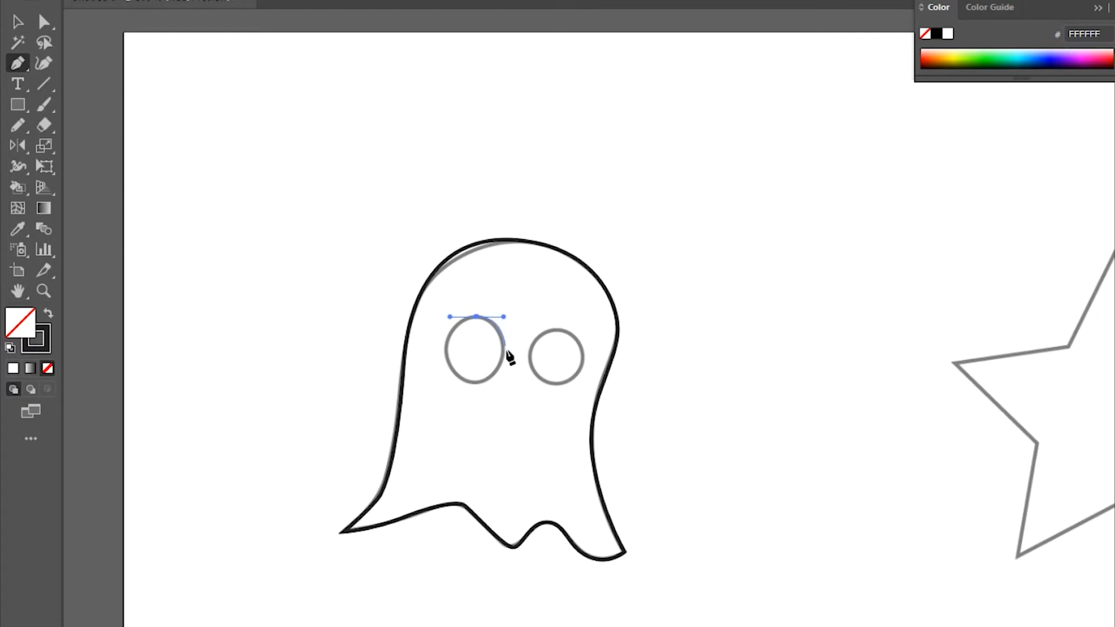
{"action": "left_click_drag", "start_coordinate": [505, 365], "coordinate": [503, 313]}
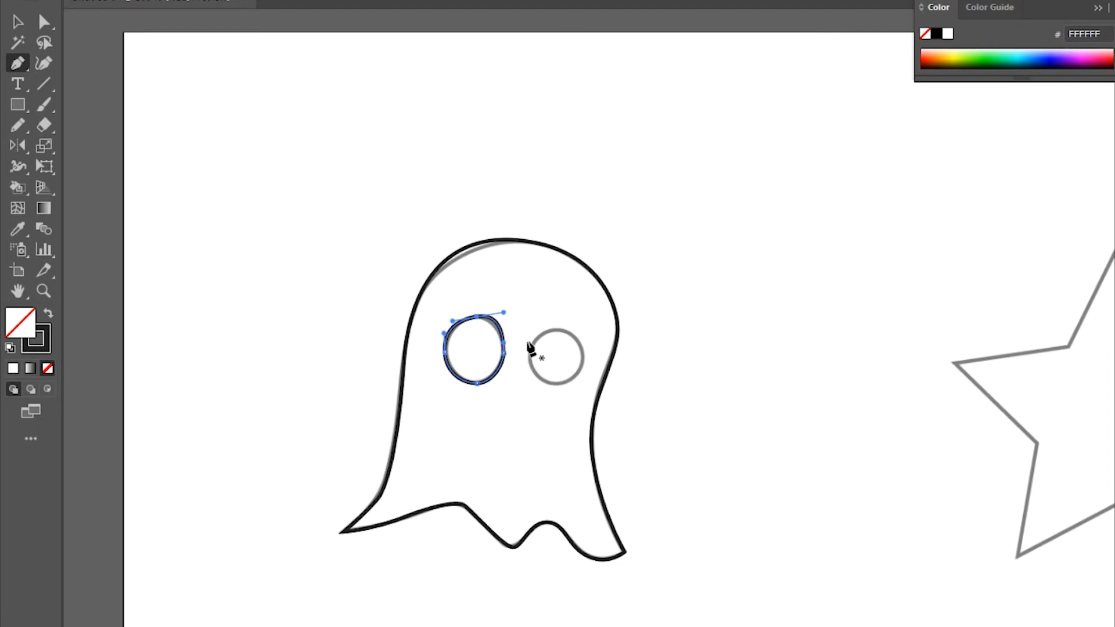
Step: Level the right-hand direction handle of the left eye's top anchor with the Direct Selection Tool
{"action": "left_click", "coordinate": [44, 20]}
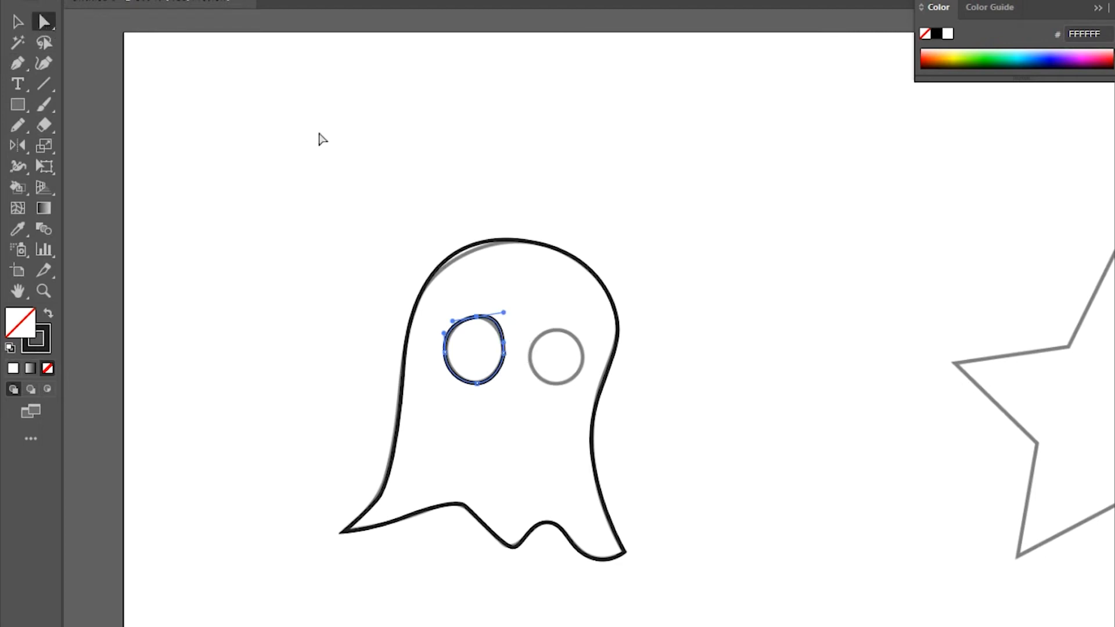
{"action": "left_click", "coordinate": [504, 317]}
{"action": "left_click", "coordinate": [494, 322]}
{"action": "left_click_drag", "start_coordinate": [504, 315], "coordinate": [503, 317]}
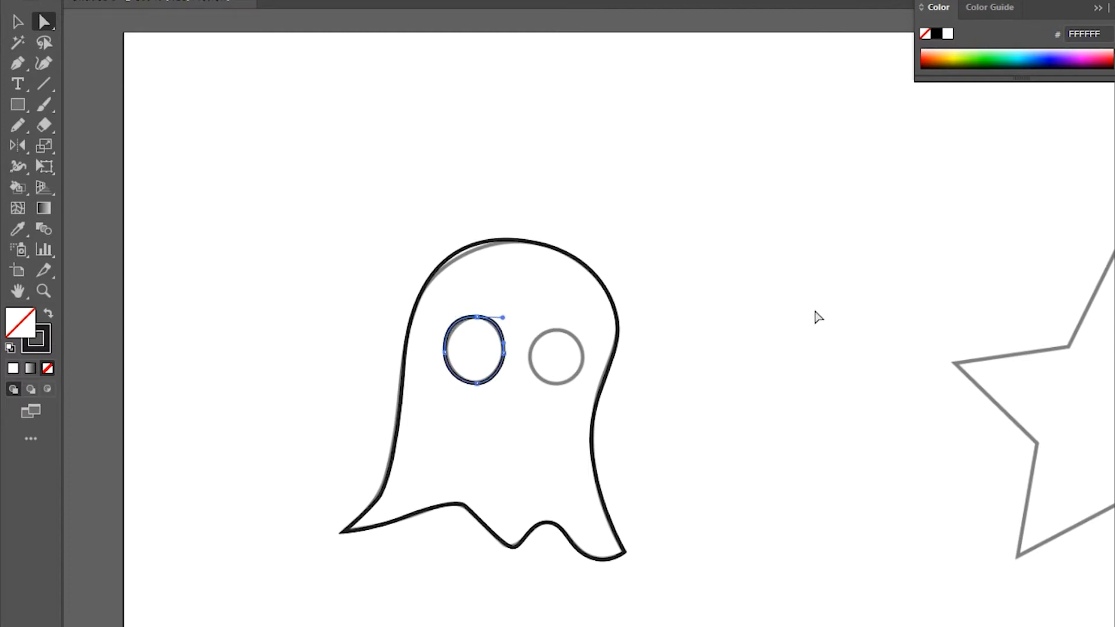
Step: Adjust the upper direction handle of the left eye's leftmost anchor so its curve follows the template
{"action": "left_click", "coordinate": [445, 352]}
{"action": "left_click", "coordinate": [452, 340]}
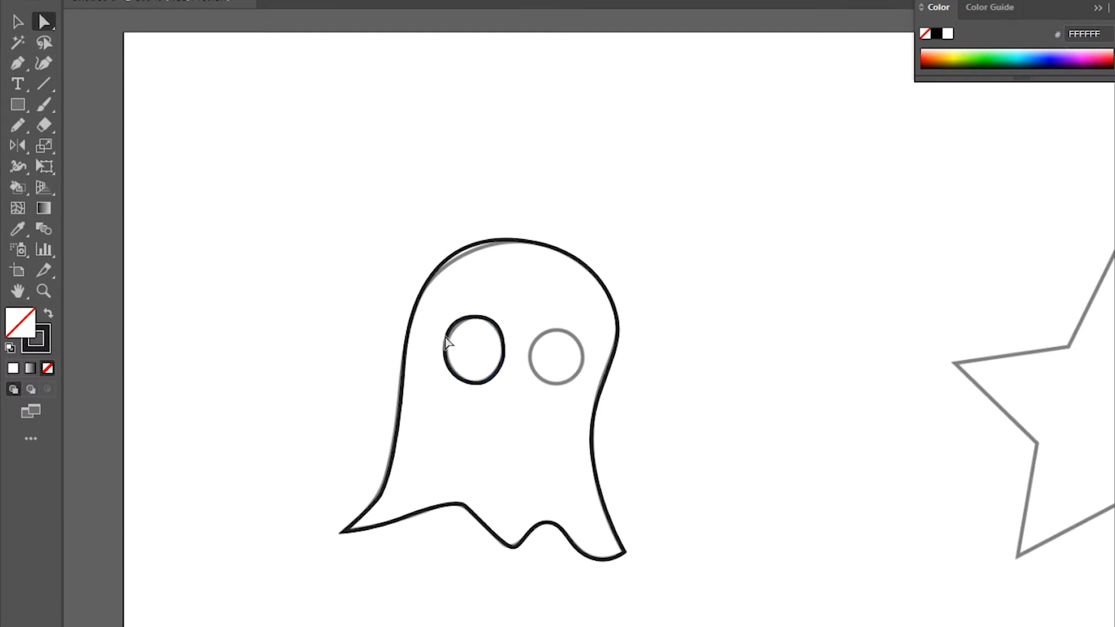
{"action": "scroll", "coordinate": [449, 360], "scroll_direction": "up", "scroll_amount": 3}
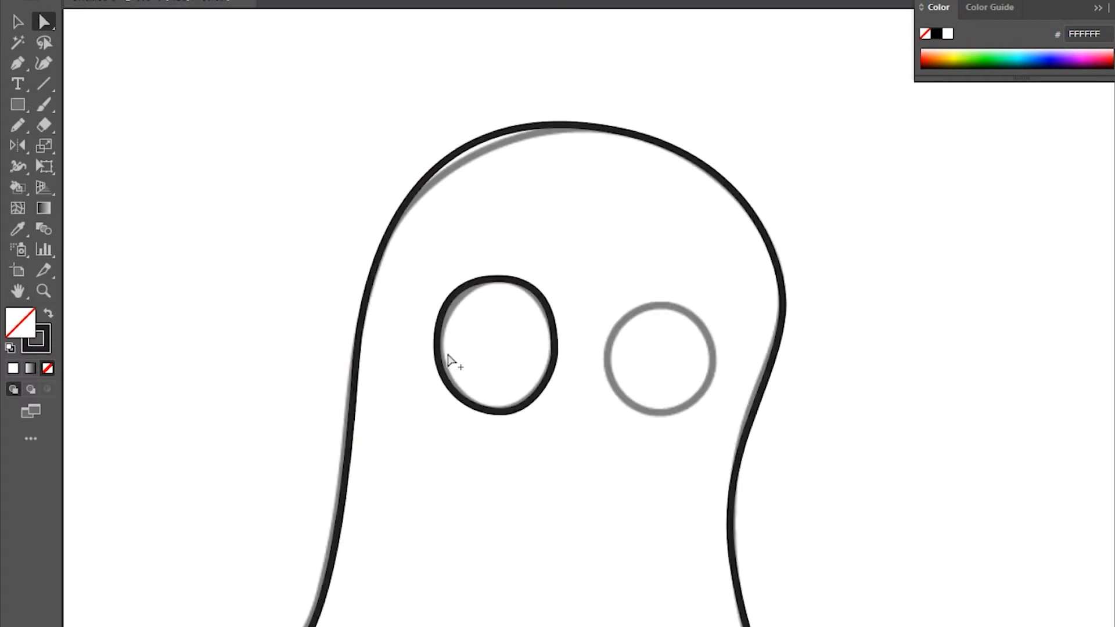
{"action": "left_click", "coordinate": [440, 344]}
{"action": "left_click_drag", "start_coordinate": [435, 312], "coordinate": [438, 312]}
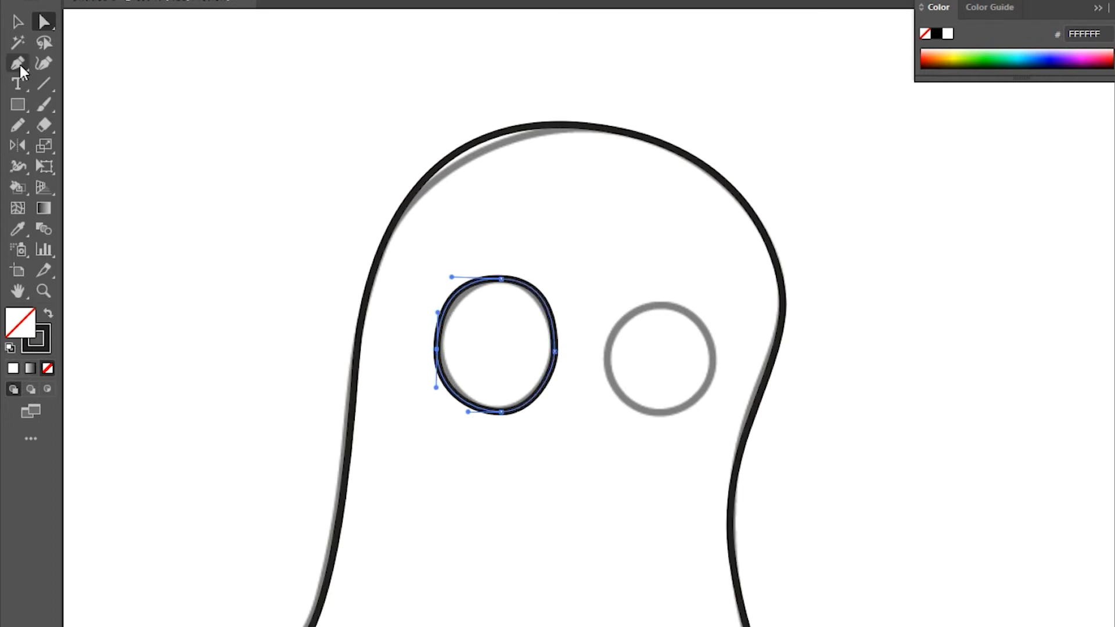
Step: Trace the ghost's right eye as a closed circle with curved Pen Tool segments, starting from its top, and deselect it
{"action": "key", "text": "p"}
{"action": "left_click_drag", "start_coordinate": [664, 305], "coordinate": [714, 304]}
{"action": "left_click", "coordinate": [714, 370]}
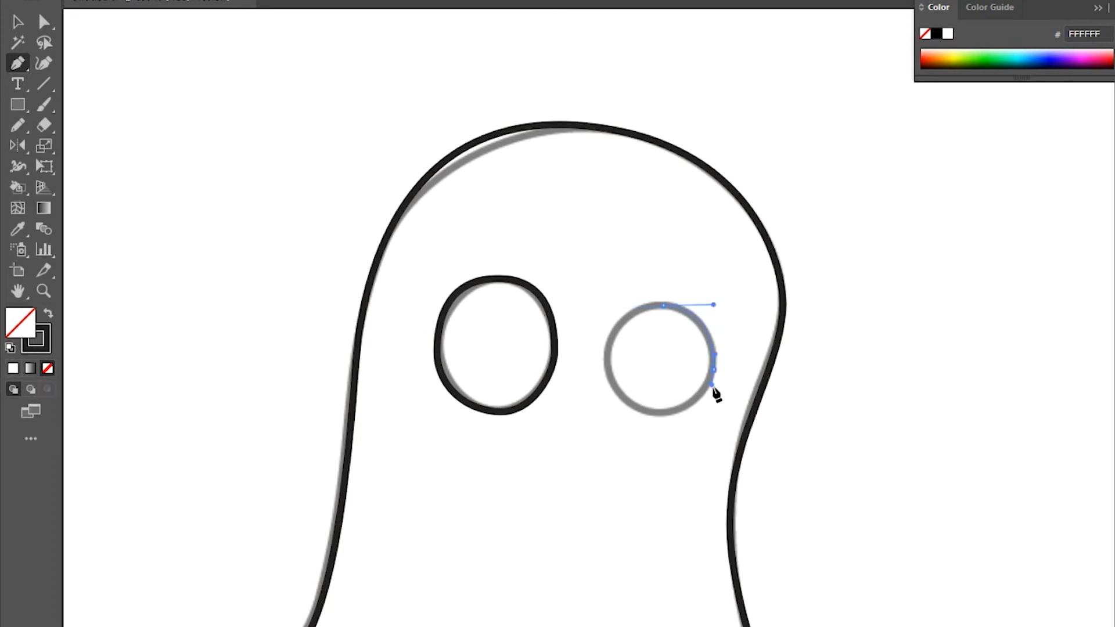
{"action": "left_click_drag", "start_coordinate": [661, 416], "coordinate": [629, 417]}
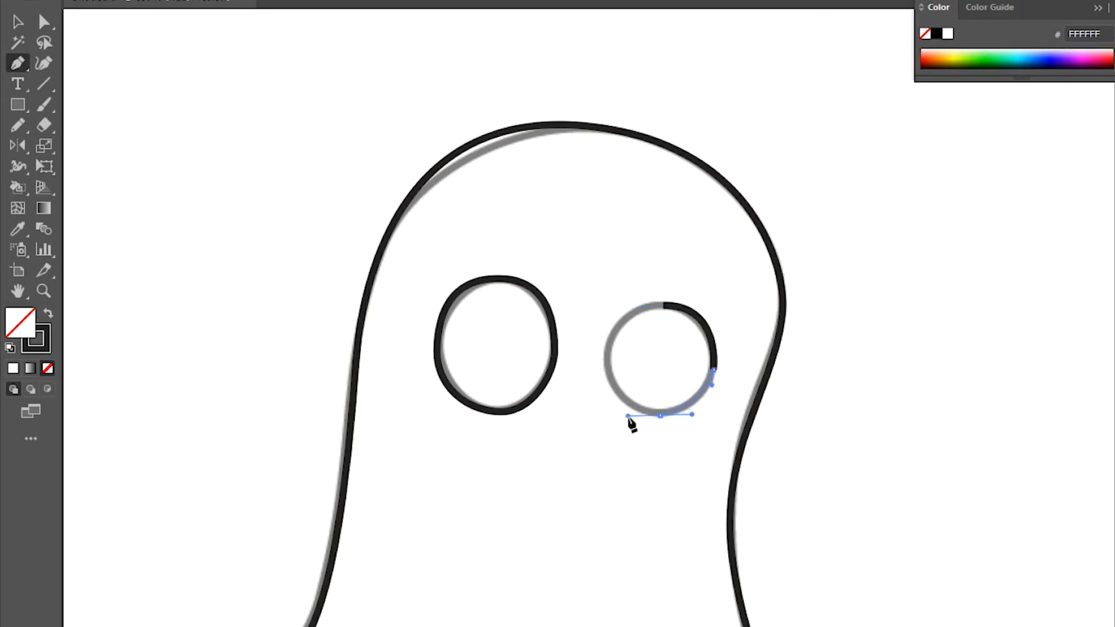
{"action": "mouse_move", "coordinate": [609, 359]}
{"action": "left_mouse_down"}
{"action": "mouse_move", "coordinate": [608, 319]}
{"action": "mouse_move", "coordinate": [714, 310]}
{"action": "left_mouse_up"}
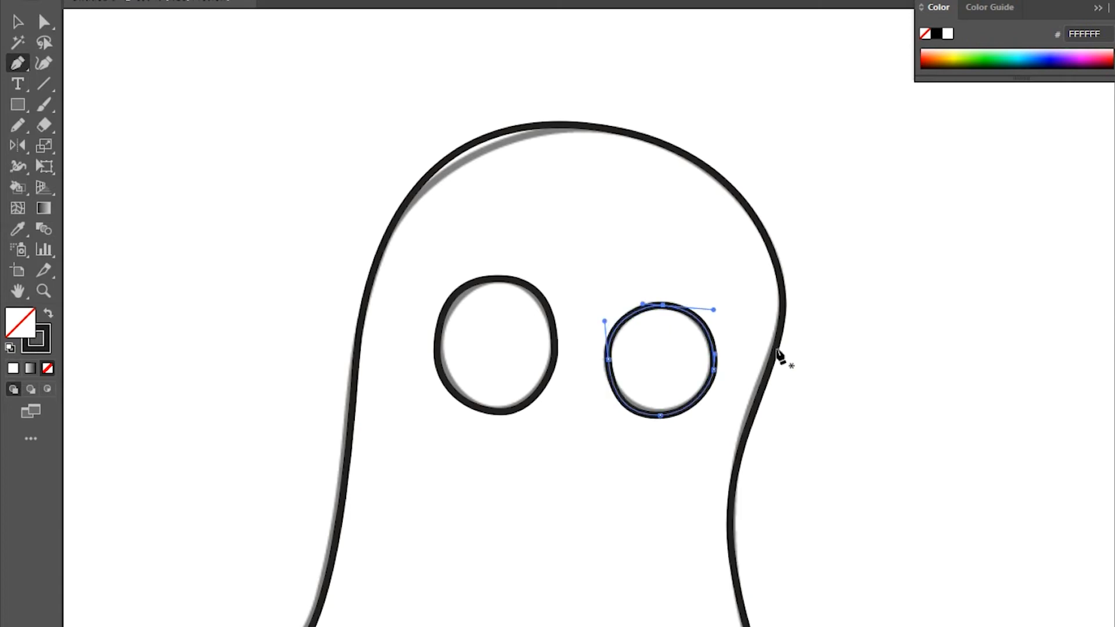
{"action": "left_click", "coordinate": [11, 26]}
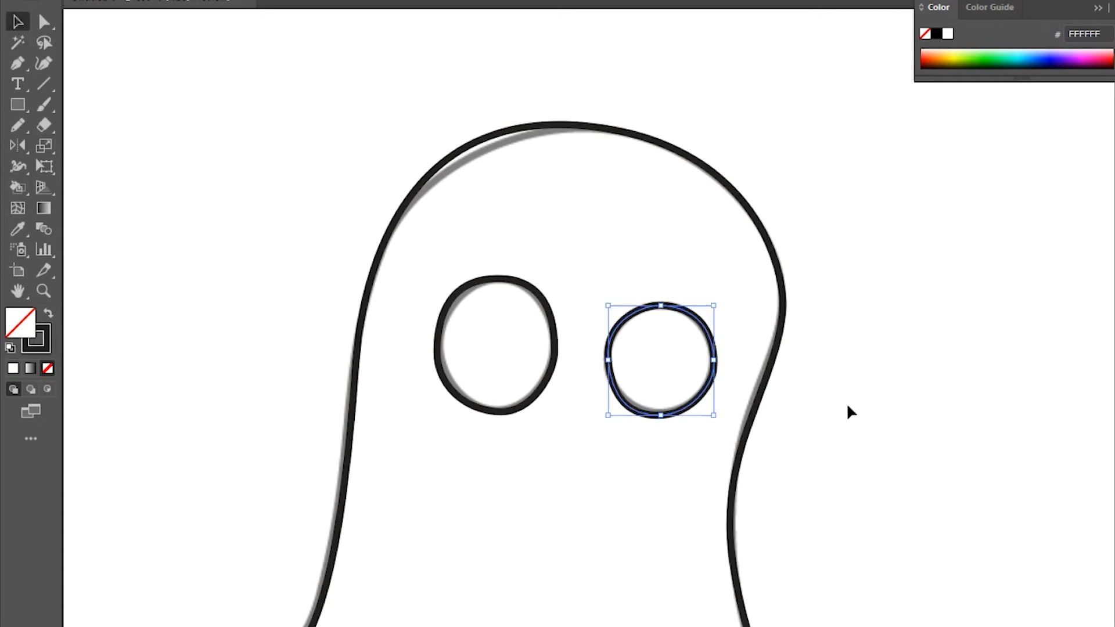
{"action": "scroll", "coordinate": [847, 406], "scroll_direction": "down", "scroll_amount": 2}
{"action": "left_click", "coordinate": [883, 431]}
Step: Trace the star template with straight Pen Tool segments from its upper left inner corner clockwise to the lower right tip
{"action": "scroll", "coordinate": [883, 431], "scroll_direction": "down", "scroll_amount": 3}
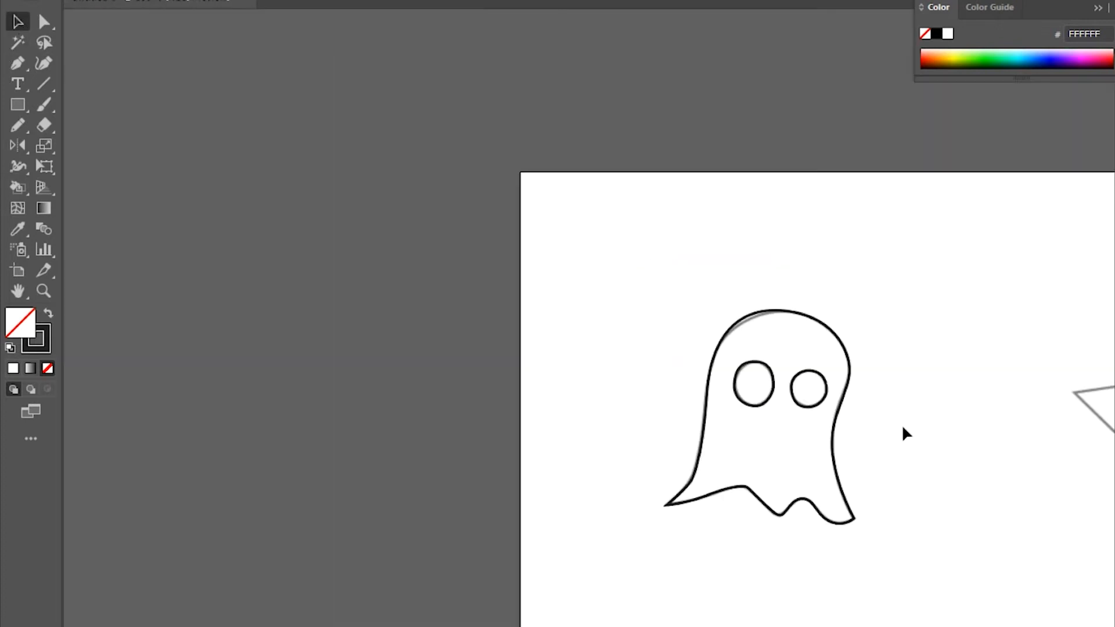
{"action": "scroll", "coordinate": [906, 435], "scroll_direction": "right", "scroll_amount": 10}
{"action": "scroll", "coordinate": [709, 399], "scroll_direction": "up", "scroll_amount": 2}
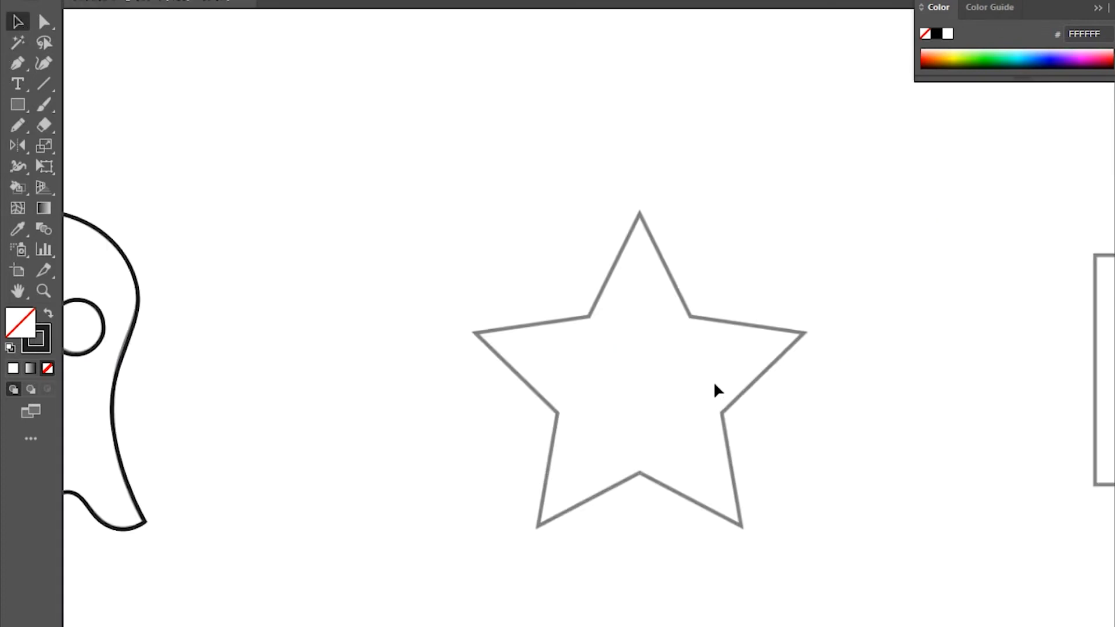
{"action": "left_click", "coordinate": [18, 63]}
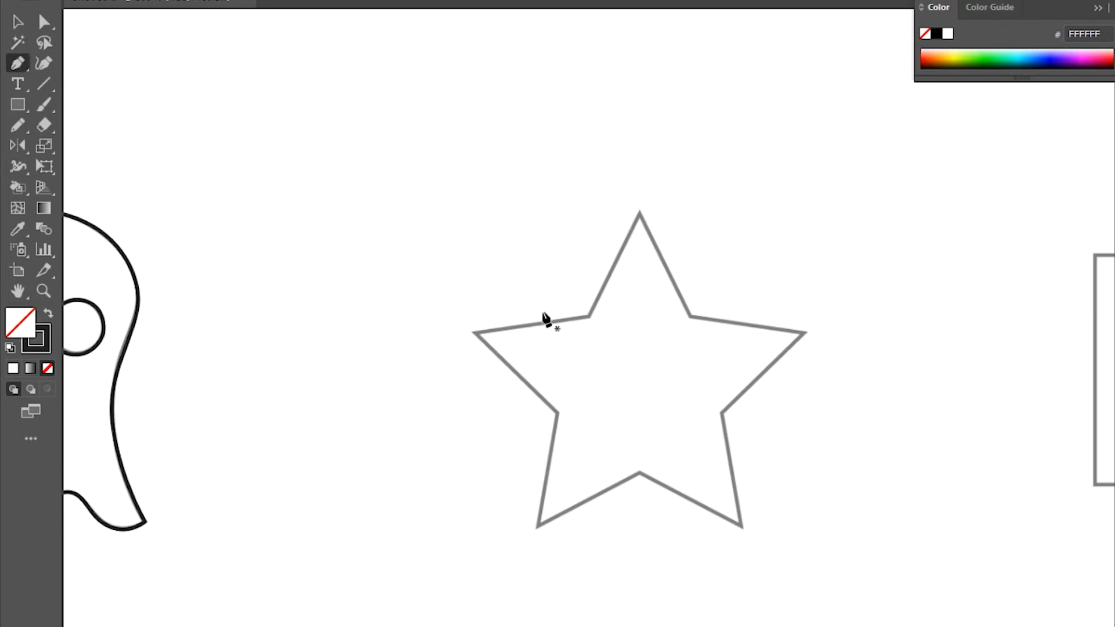
{"action": "left_click", "coordinate": [588, 317]}
{"action": "left_click", "coordinate": [639, 212]}
{"action": "left_click", "coordinate": [690, 316]}
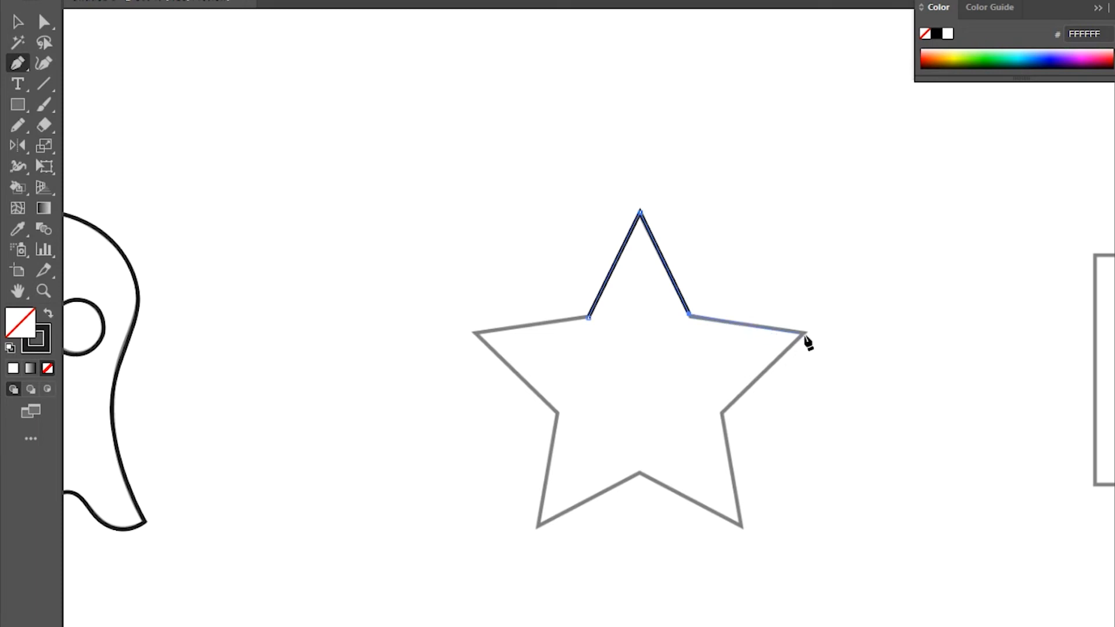
{"action": "left_click", "coordinate": [804, 334]}
{"action": "left_click", "coordinate": [722, 414]}
{"action": "left_click", "coordinate": [740, 525]}
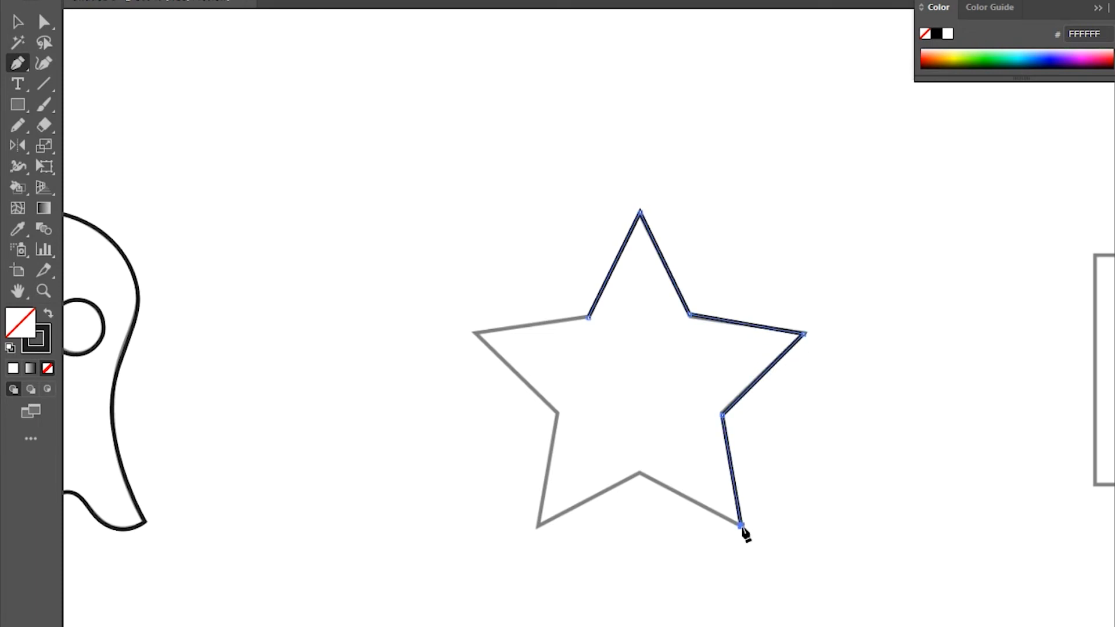
Step: Continue the star's path through the lower and left corners, close it at its starting anchor, and deselect it
{"action": "left_click", "coordinate": [639, 474]}
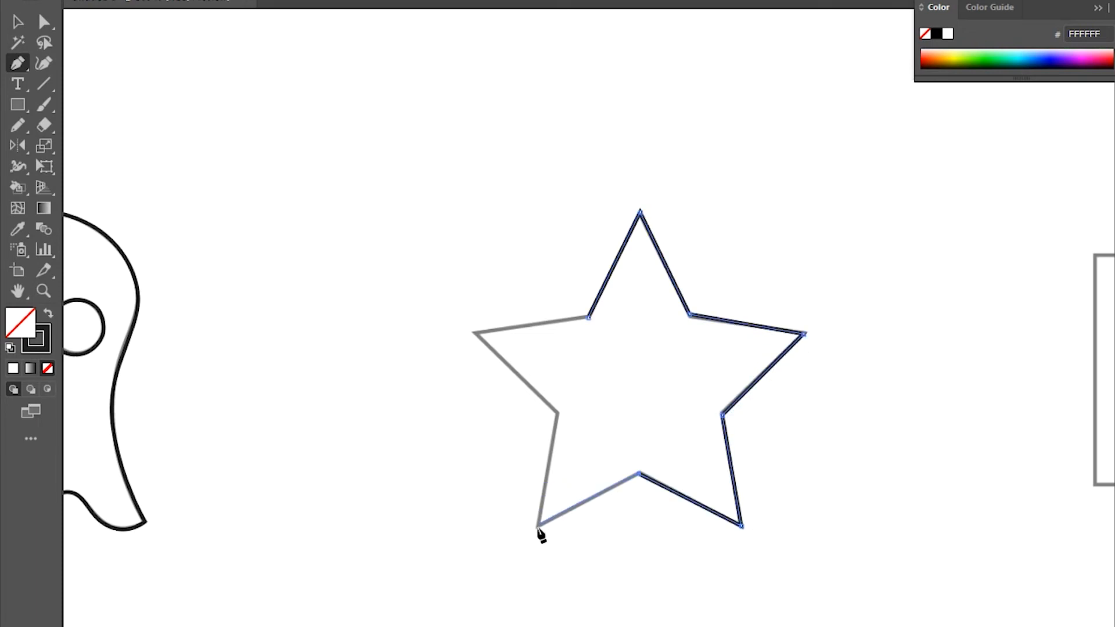
{"action": "left_click", "coordinate": [537, 527]}
{"action": "left_click", "coordinate": [556, 413]}
{"action": "left_click", "coordinate": [474, 333]}
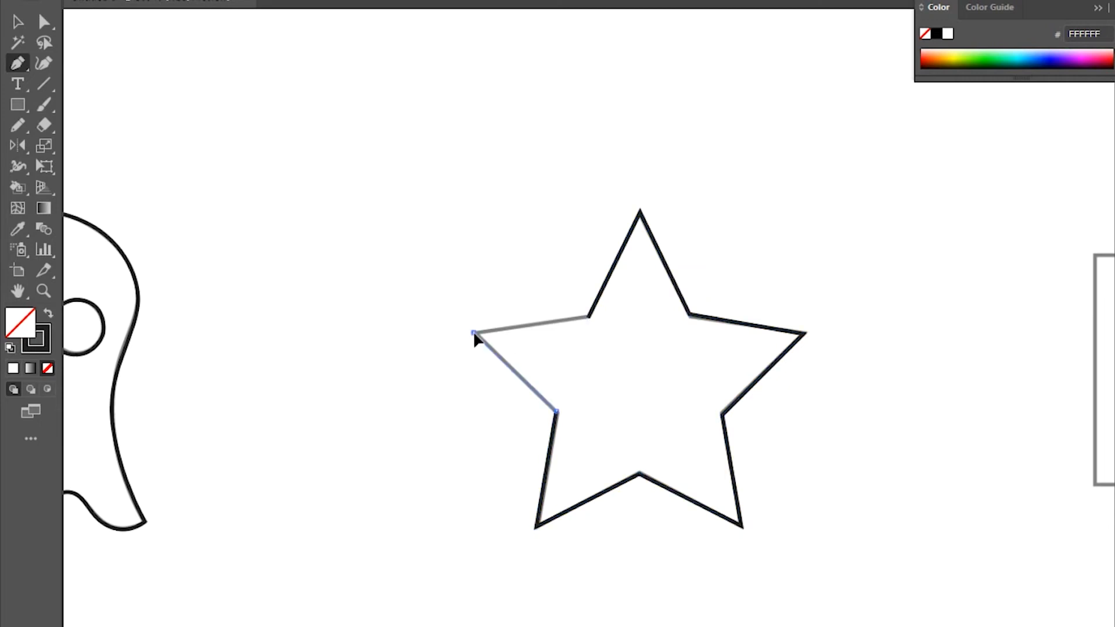
{"action": "left_click", "coordinate": [589, 319]}
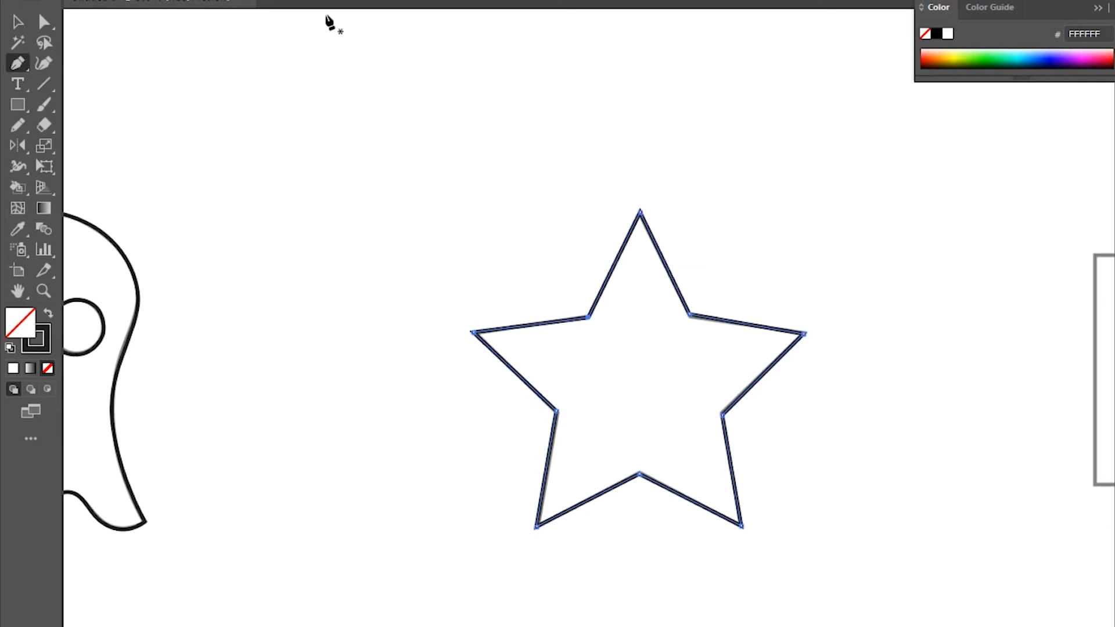
{"action": "left_click", "coordinate": [18, 22]}
{"action": "left_click", "coordinate": [895, 394]}
Step: Trace the round-ended rectangle with the Pen Tool as a closed path, using straight sides and a smooth anchor midway along the arc
{"action": "left_click_drag", "start_coordinate": [917, 384], "coordinate": [396, 336]}
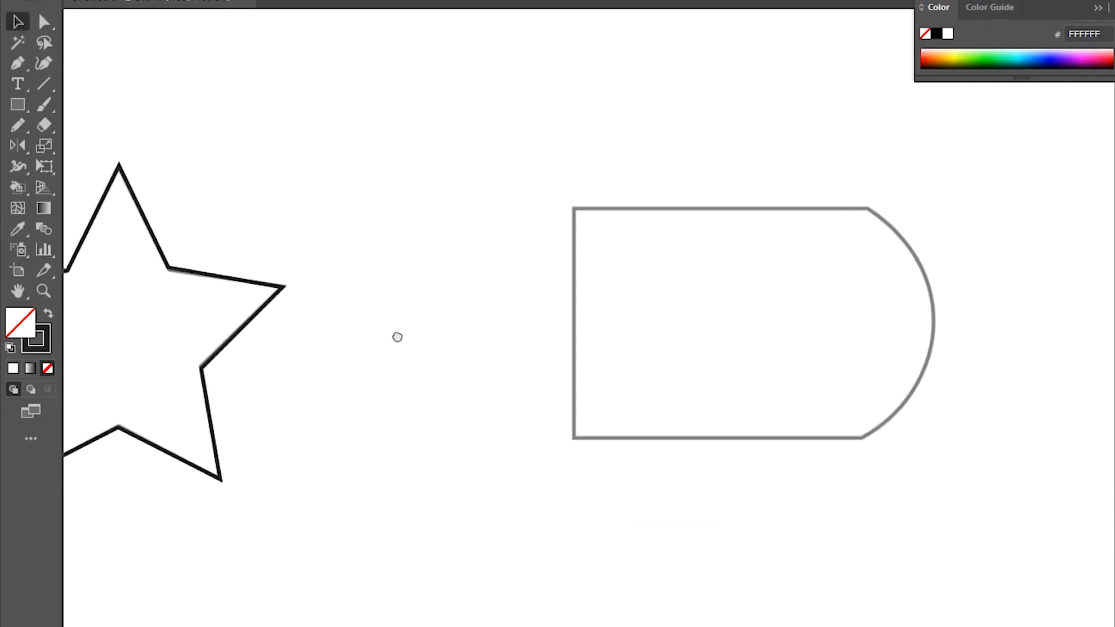
{"action": "left_click_drag", "start_coordinate": [823, 447], "coordinate": [720, 447]}
{"action": "left_click", "coordinate": [18, 62]}
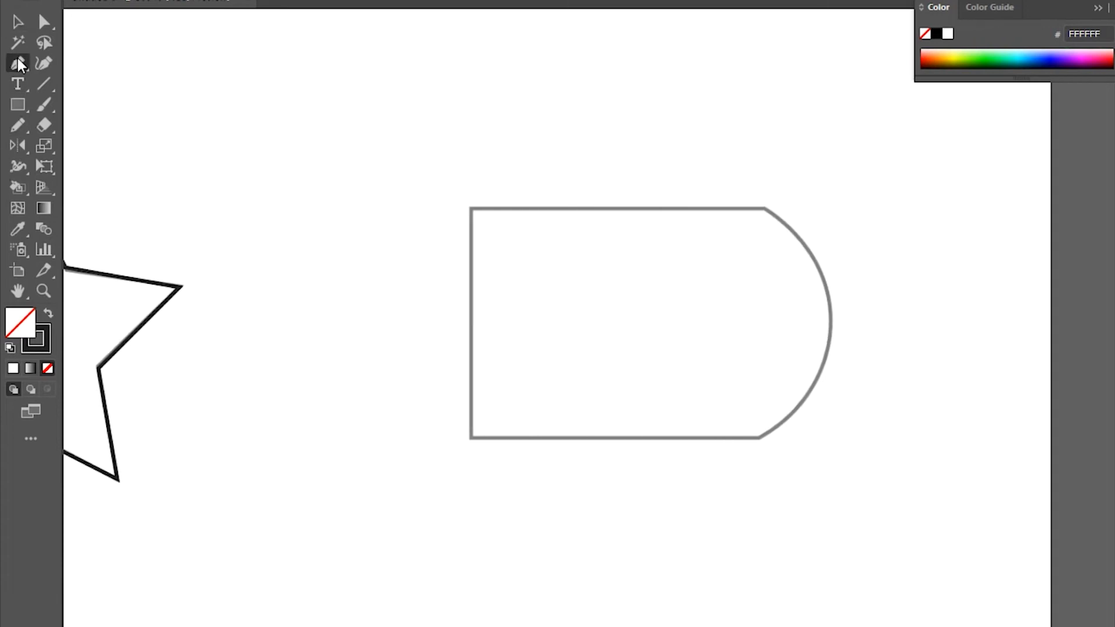
{"action": "left_click", "coordinate": [471, 209]}
{"action": "left_click", "coordinate": [471, 438]}
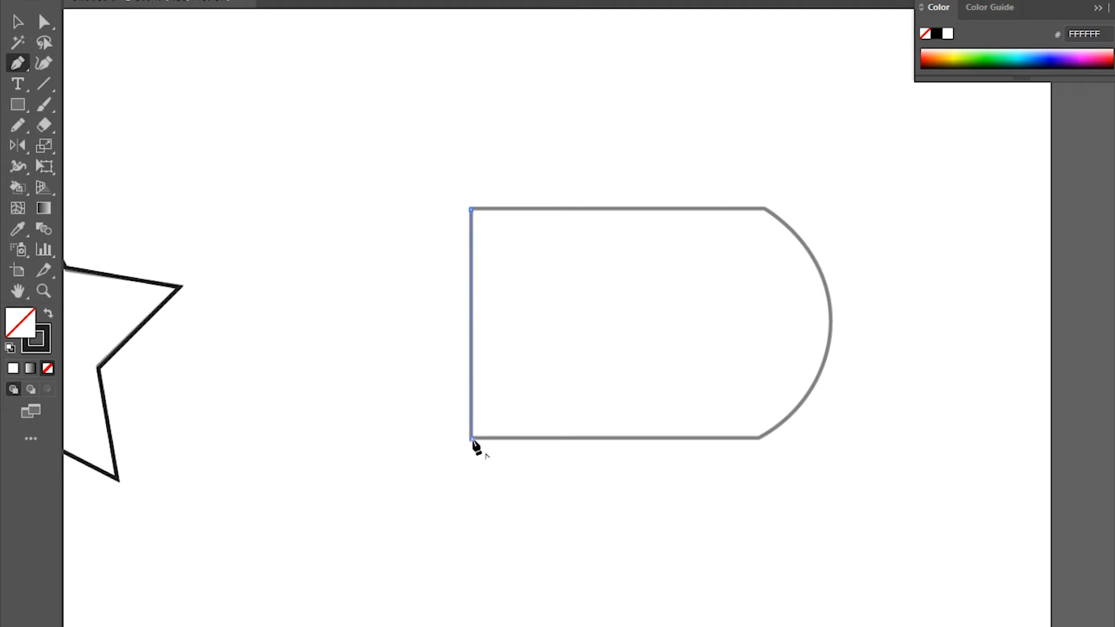
{"action": "left_click", "coordinate": [758, 438]}
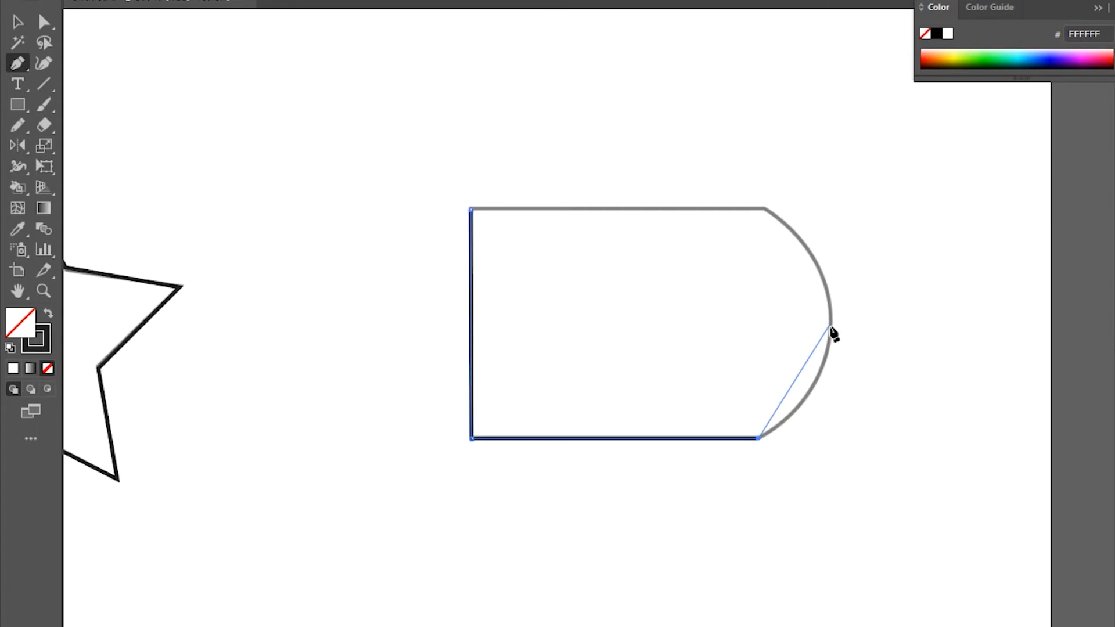
{"action": "left_click_drag", "start_coordinate": [831, 329], "coordinate": [831, 237]}
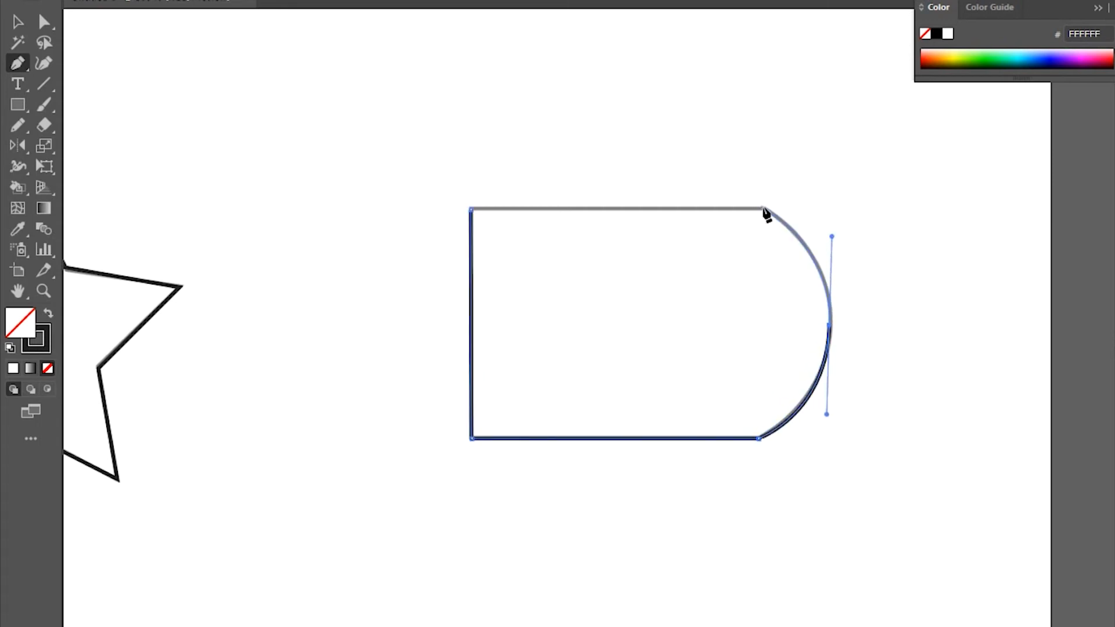
{"action": "left_click", "coordinate": [764, 209]}
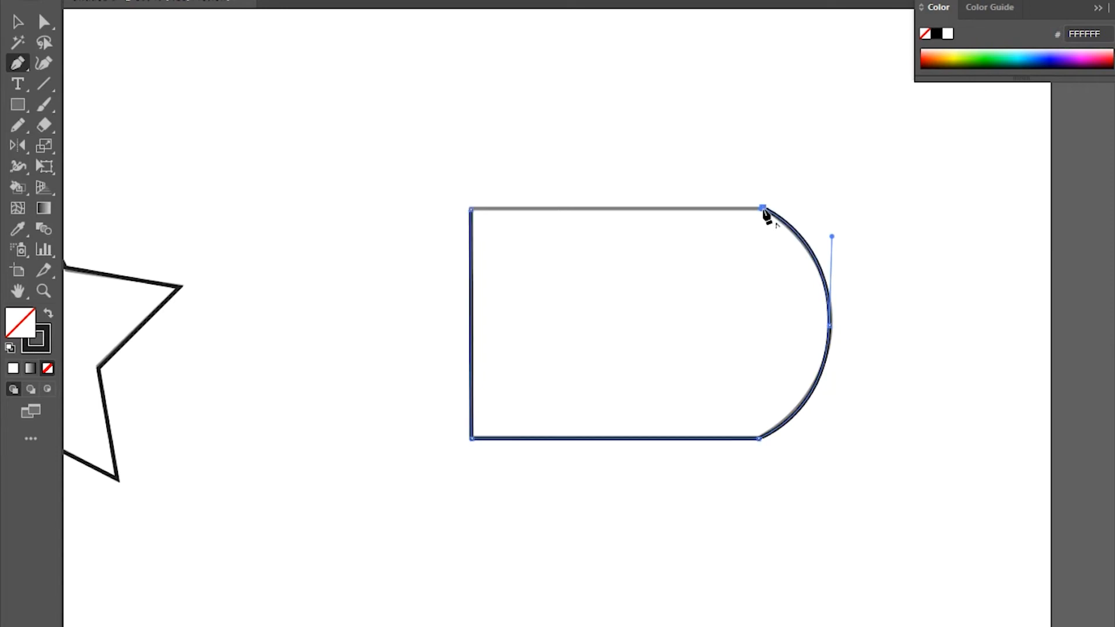
{"action": "left_click", "coordinate": [471, 210]}
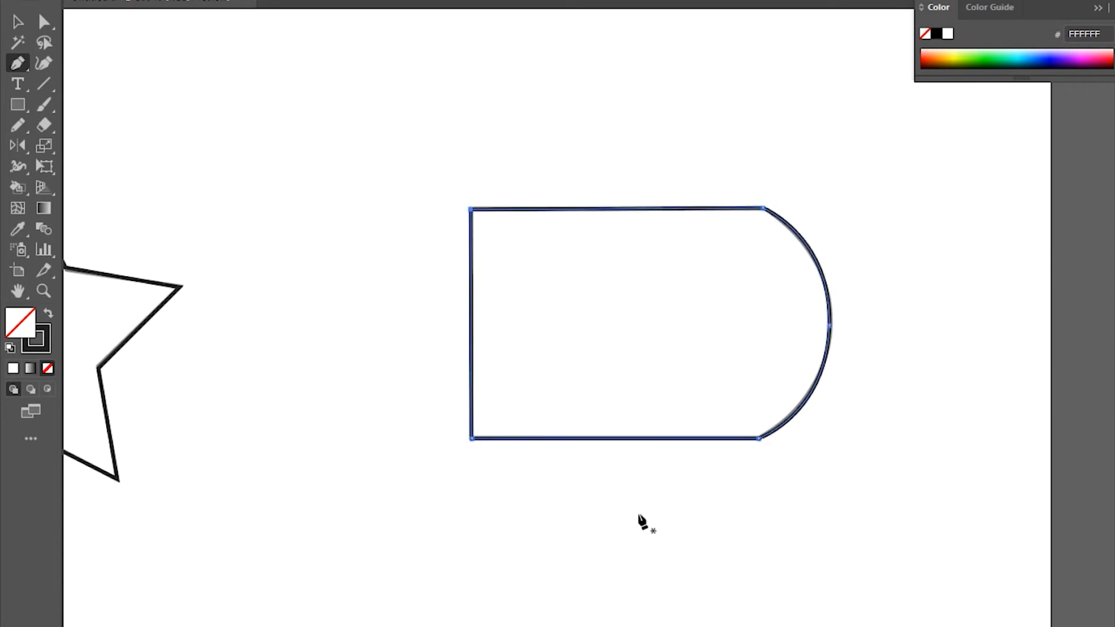
Step: Trace the panda head's left ear with curved Pen Tool segments from its outer base to the corner where it meets the head
{"action": "scroll", "coordinate": [627, 503], "scroll_direction": "down", "scroll_amount": 3}
{"action": "left_click_drag", "start_coordinate": [521, 534], "coordinate": [528, 403]}
{"action": "scroll", "coordinate": [481, 457], "scroll_direction": "up", "scroll_amount": 3}
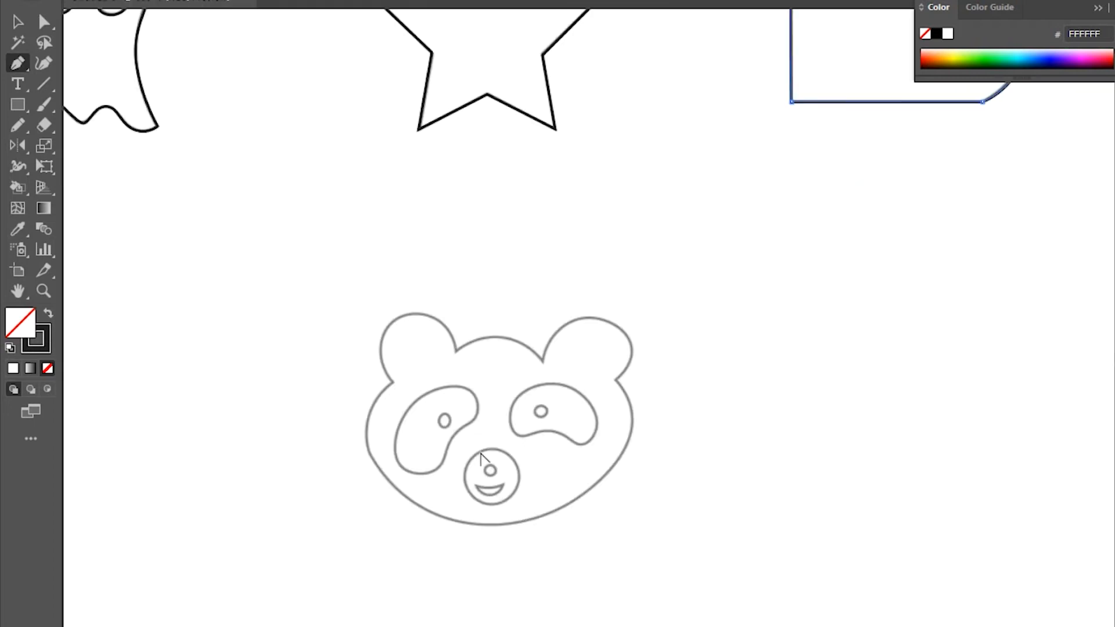
{"action": "scroll", "coordinate": [479, 452], "scroll_direction": "up", "scroll_amount": 2}
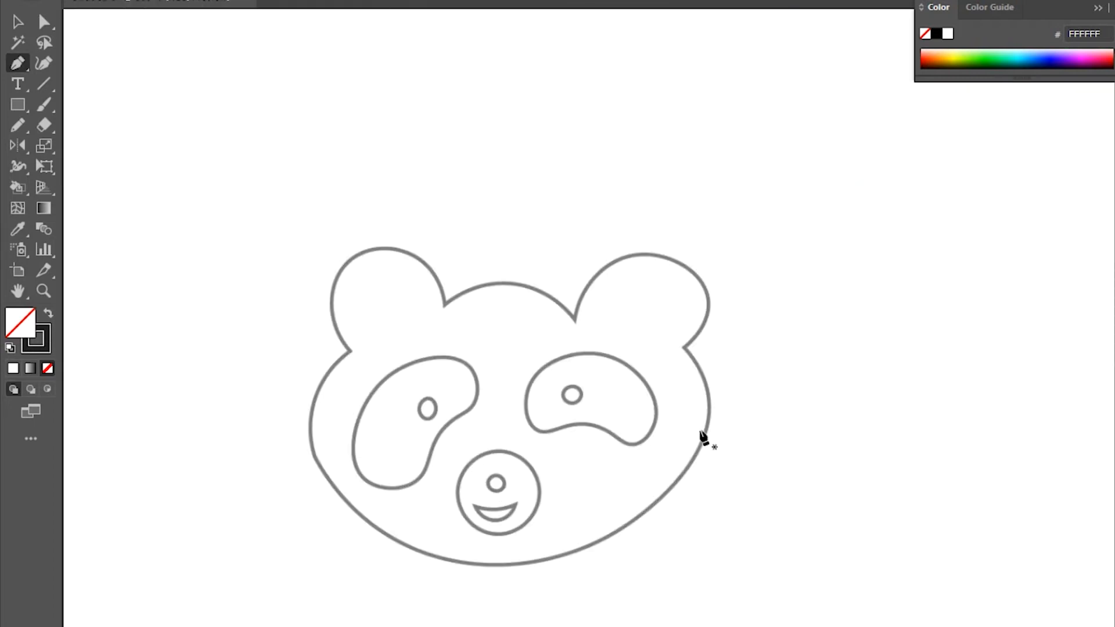
{"action": "left_click", "coordinate": [17, 65]}
{"action": "left_click_drag", "start_coordinate": [333, 284], "coordinate": [396, 245]}
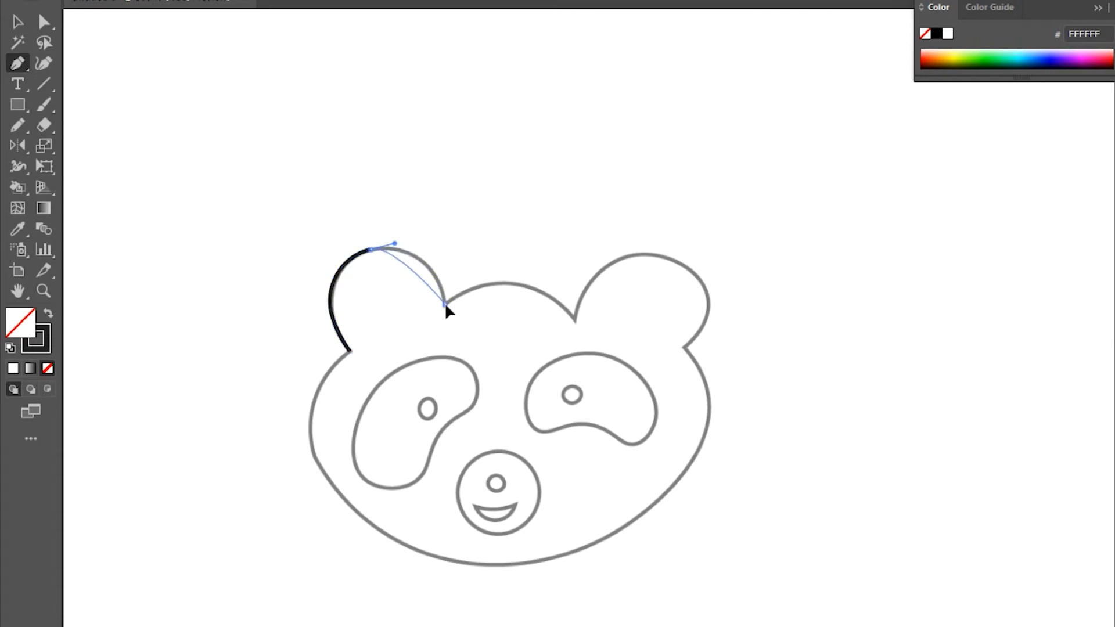
{"action": "left_click_drag", "start_coordinate": [445, 303], "coordinate": [454, 351]}
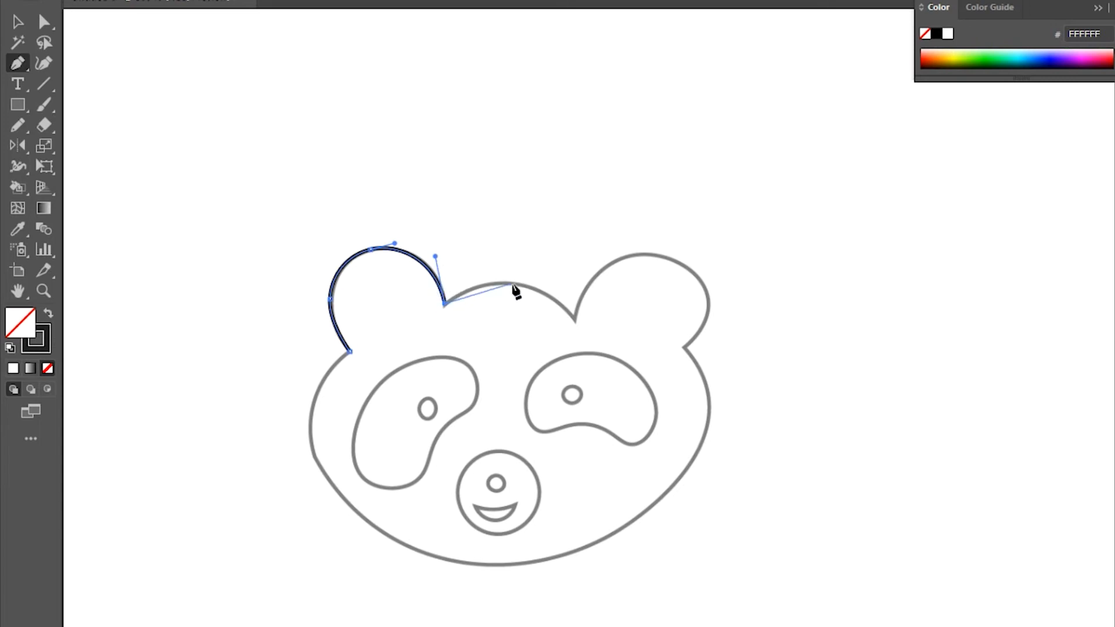
Step: Trace the curve across the top of the panda's head to the right ear's inner base, removing that anchor's outgoing handle
{"action": "left_click_drag", "start_coordinate": [509, 283], "coordinate": [540, 283]}
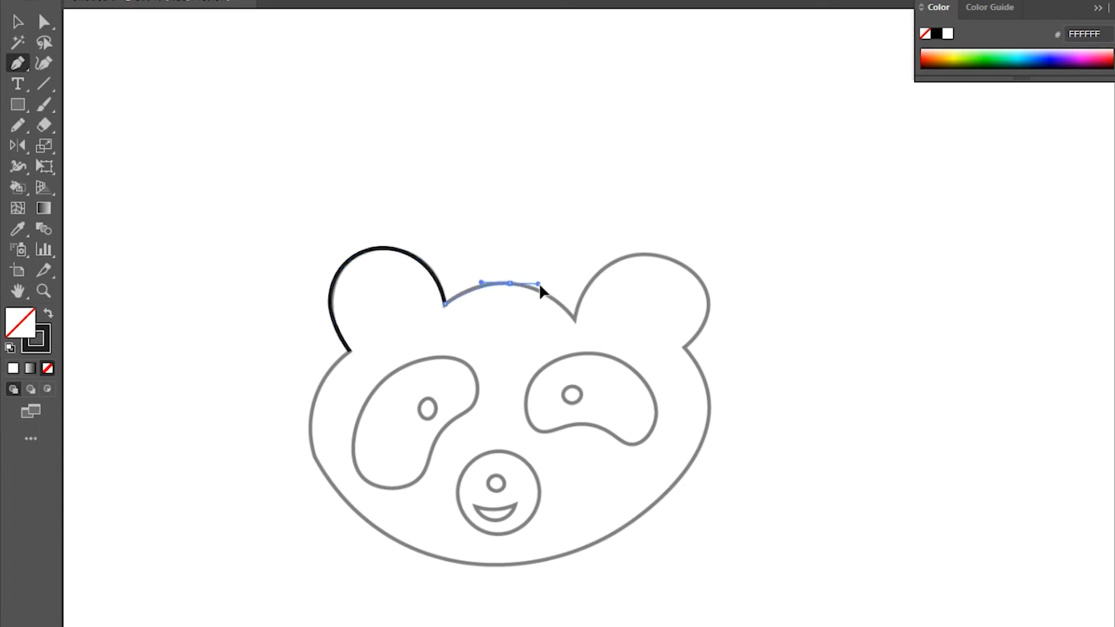
{"action": "left_click_drag", "start_coordinate": [575, 319], "coordinate": [614, 285]}
{"action": "left_click", "coordinate": [574, 318]}
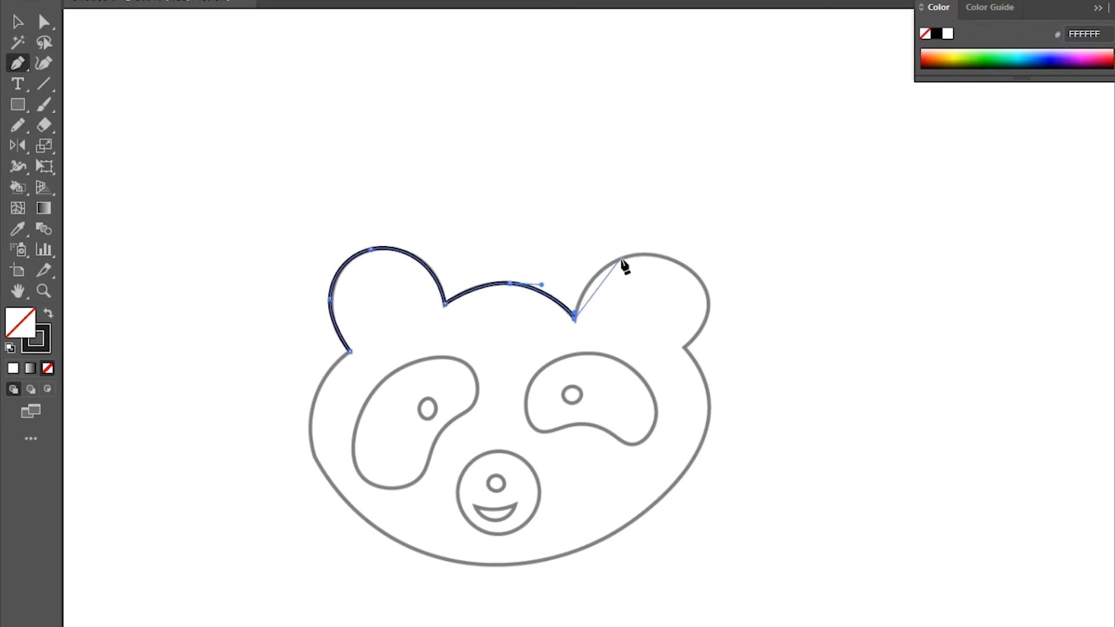
Step: Trace the panda's right ear with curved segments to its outer base and remove the outgoing handle of the base anchor
{"action": "left_click_drag", "start_coordinate": [620, 257], "coordinate": [661, 242]}
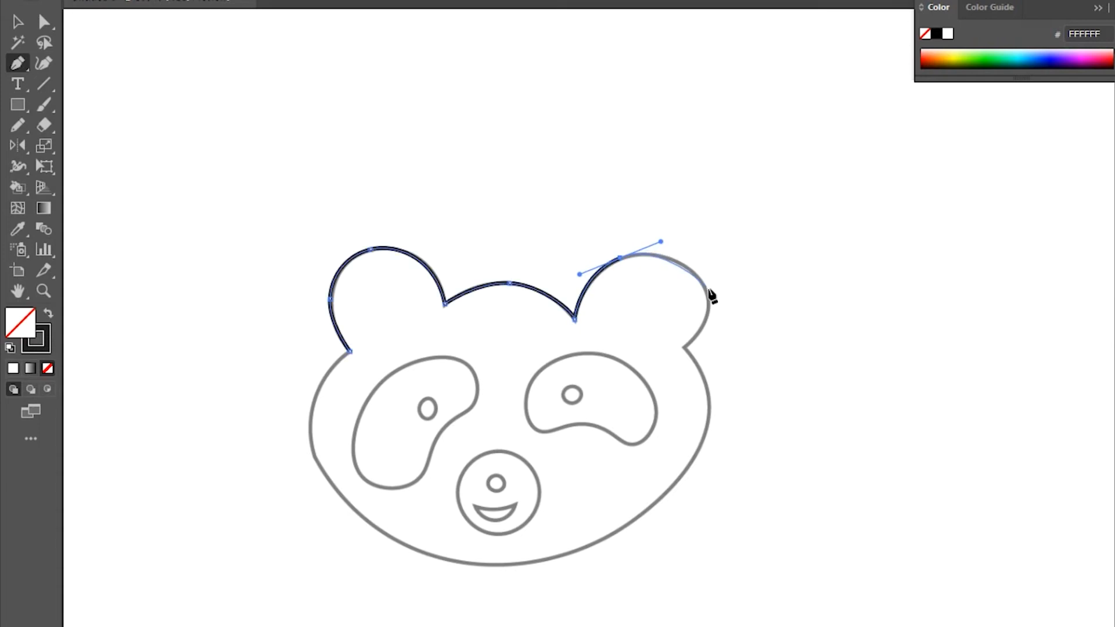
{"action": "left_click_drag", "start_coordinate": [707, 289], "coordinate": [712, 308]}
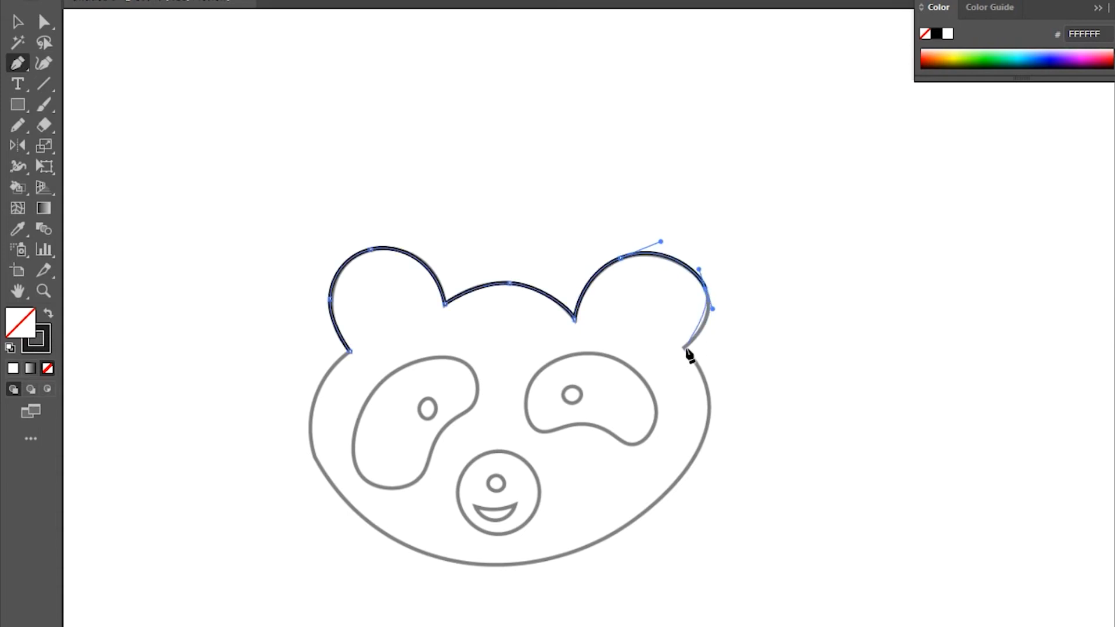
{"action": "left_click", "coordinate": [685, 347]}
{"action": "left_click_drag", "start_coordinate": [685, 347], "coordinate": [669, 348]}
{"action": "left_click", "coordinate": [685, 347]}
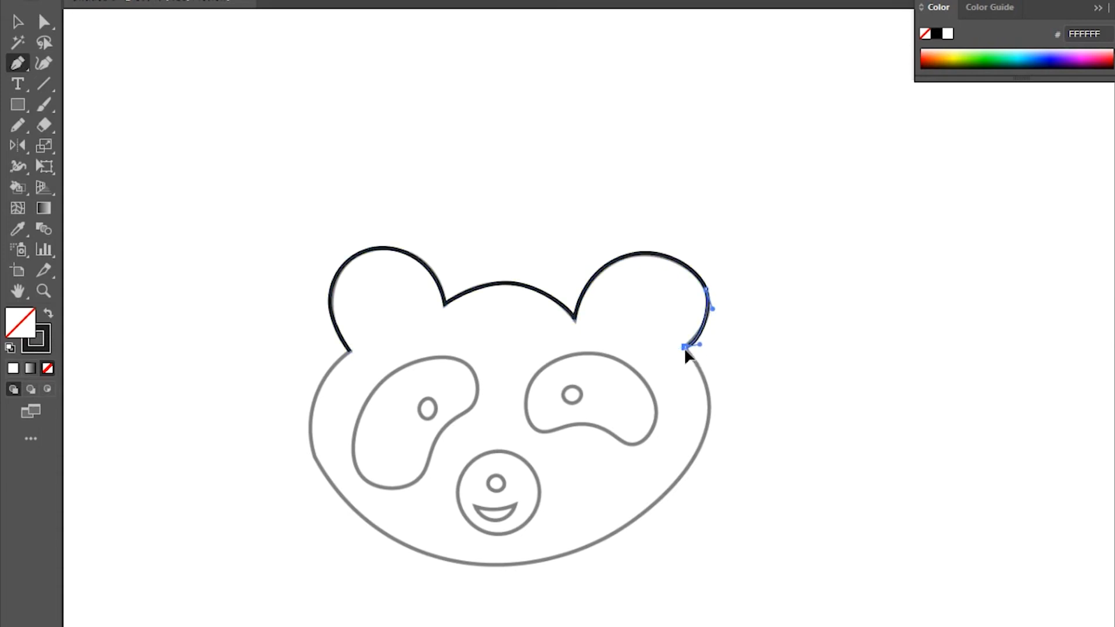
Step: Trace the panda's right cheek, chin and left cheek with curved segments and close the path at the left ear's outer base
{"action": "left_click_drag", "start_coordinate": [708, 403], "coordinate": [710, 427]}
{"action": "left_click_drag", "start_coordinate": [604, 539], "coordinate": [534, 562]}
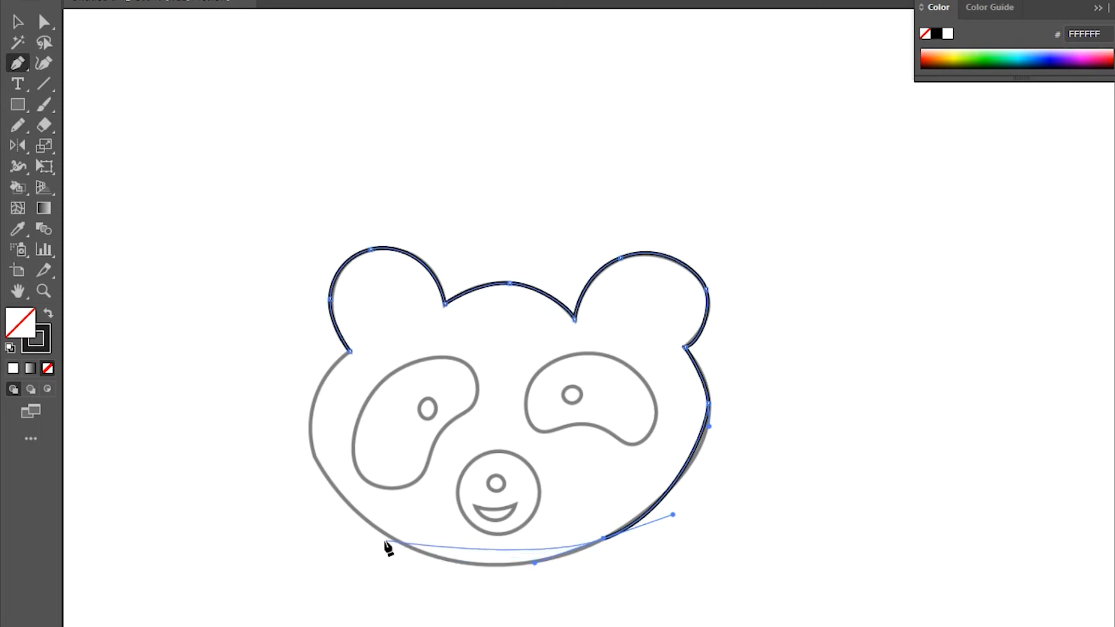
{"action": "left_click_drag", "start_coordinate": [380, 532], "coordinate": [297, 473]}
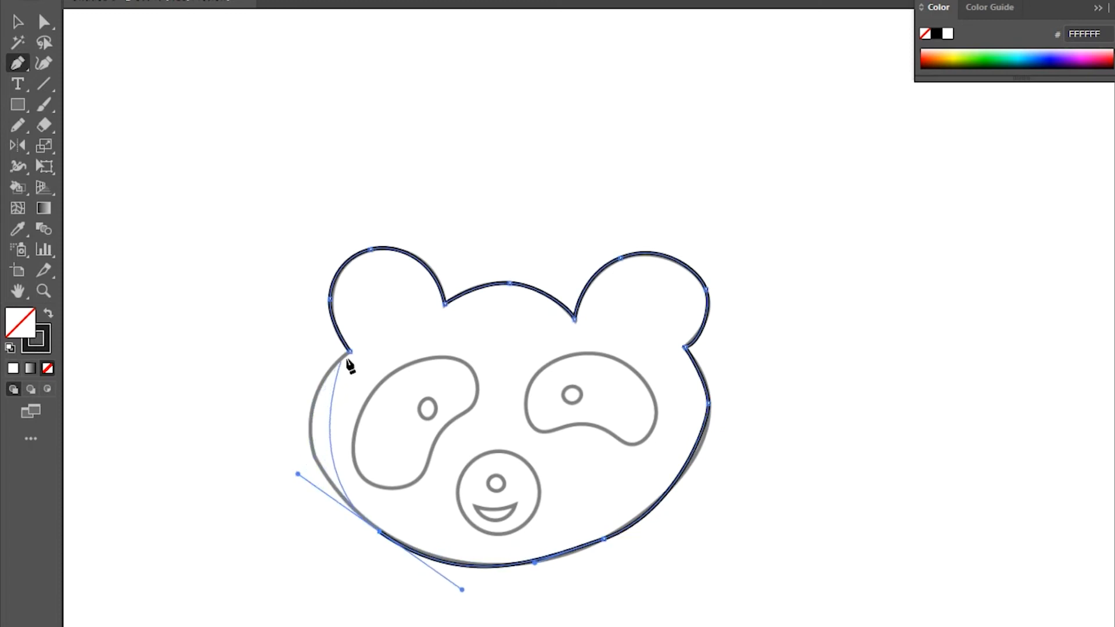
{"action": "left_click_drag", "start_coordinate": [349, 351], "coordinate": [412, 295]}
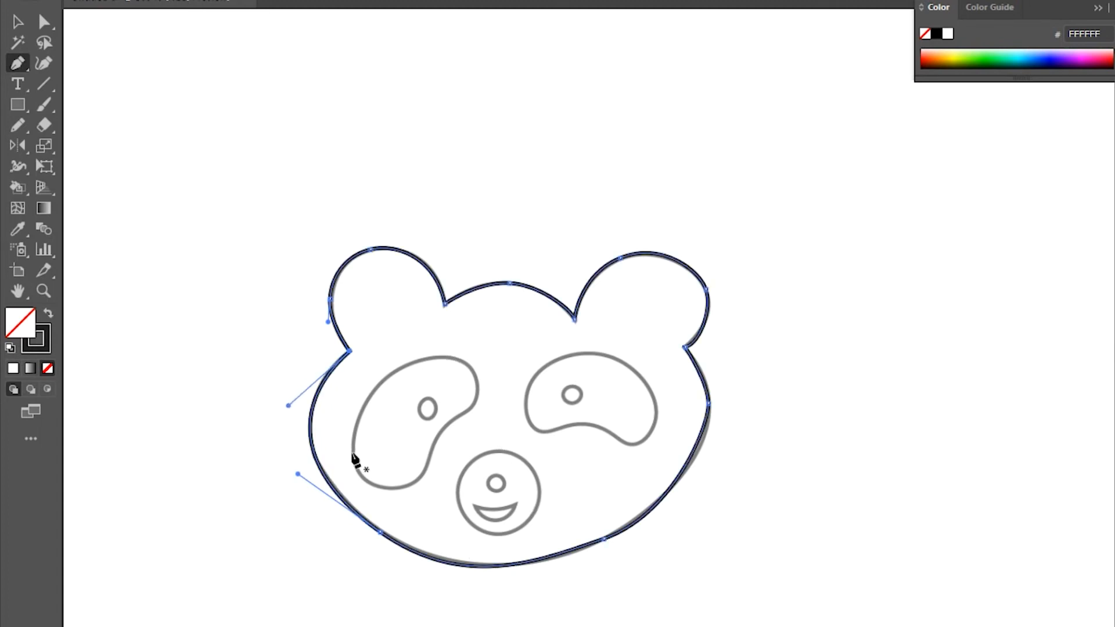
Step: Fit the panda's lower right cheek curve to the template by adjusting the direction handles at both ends with the Direct Selection Tool
{"action": "left_click", "coordinate": [45, 24]}
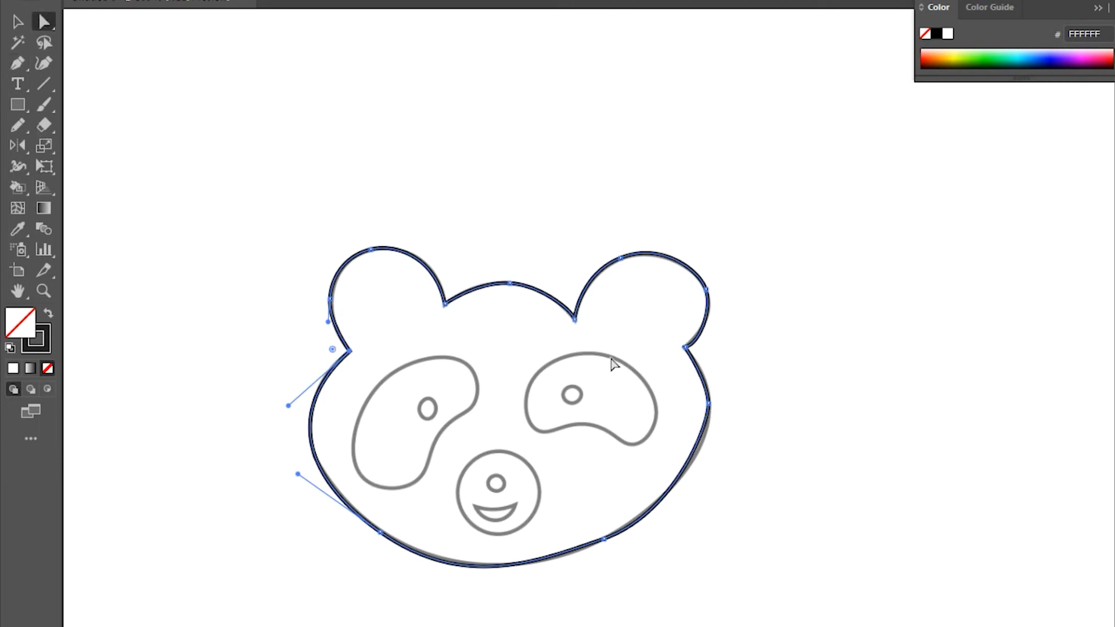
{"action": "left_click", "coordinate": [710, 417]}
{"action": "left_click_drag", "start_coordinate": [711, 430], "coordinate": [708, 446]}
{"action": "left_click_drag", "start_coordinate": [672, 515], "coordinate": [672, 510]}
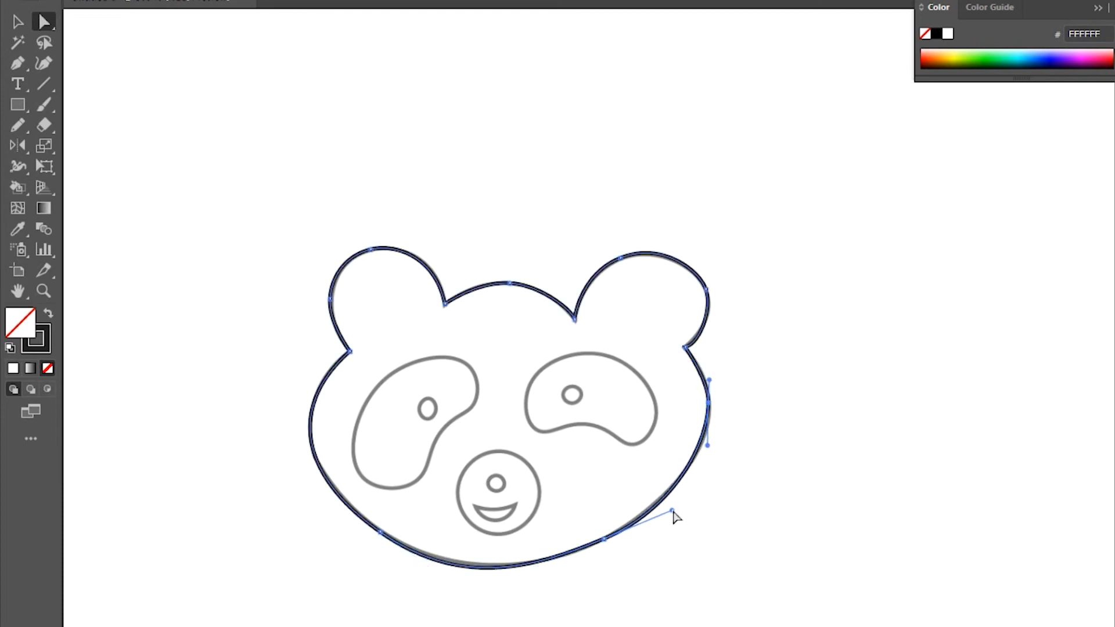
Step: Trace the panda's left eye patch with curved Pen tool segments and close the path at its starting anchor
{"action": "left_click", "coordinate": [18, 63]}
{"action": "left_click", "coordinate": [354, 437]}
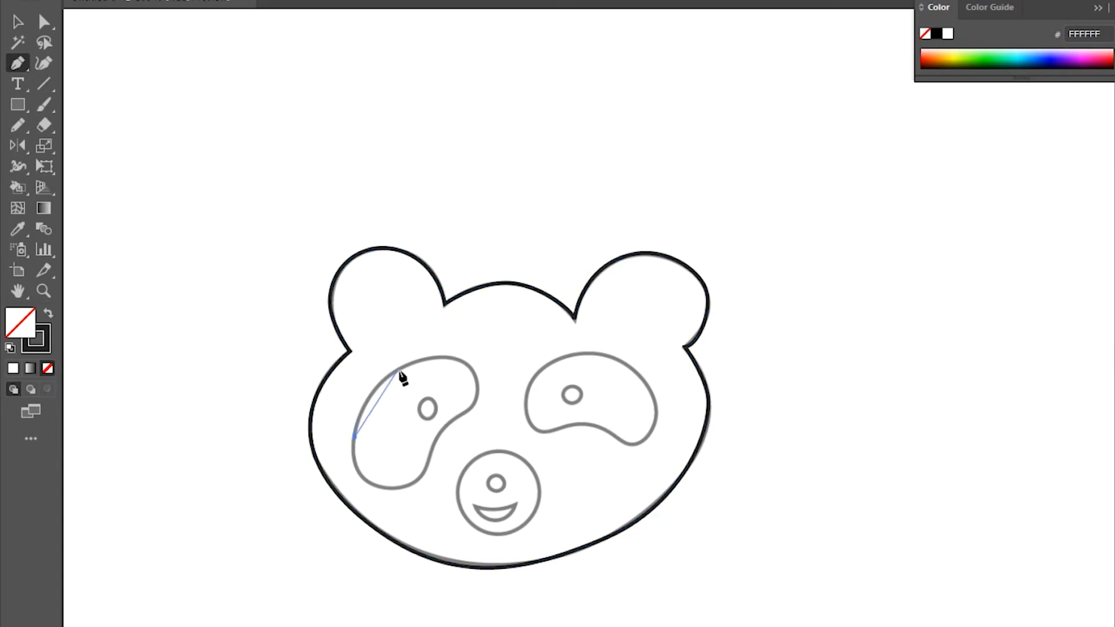
{"action": "left_click_drag", "start_coordinate": [426, 364], "coordinate": [506, 430]}
{"action": "key", "text": "ctrl+z"}
{"action": "key", "text": "ctrl+z"}
{"action": "left_click_drag", "start_coordinate": [424, 363], "coordinate": [480, 375]}
{"action": "left_click_drag", "start_coordinate": [465, 413], "coordinate": [445, 424]}
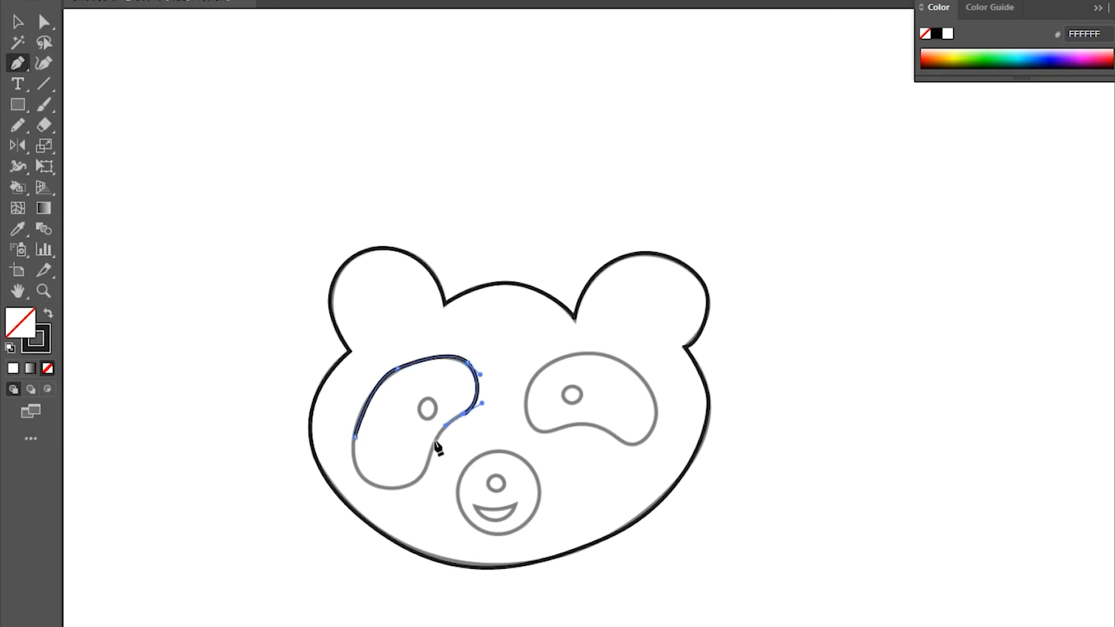
{"action": "left_click_drag", "start_coordinate": [423, 479], "coordinate": [365, 482]}
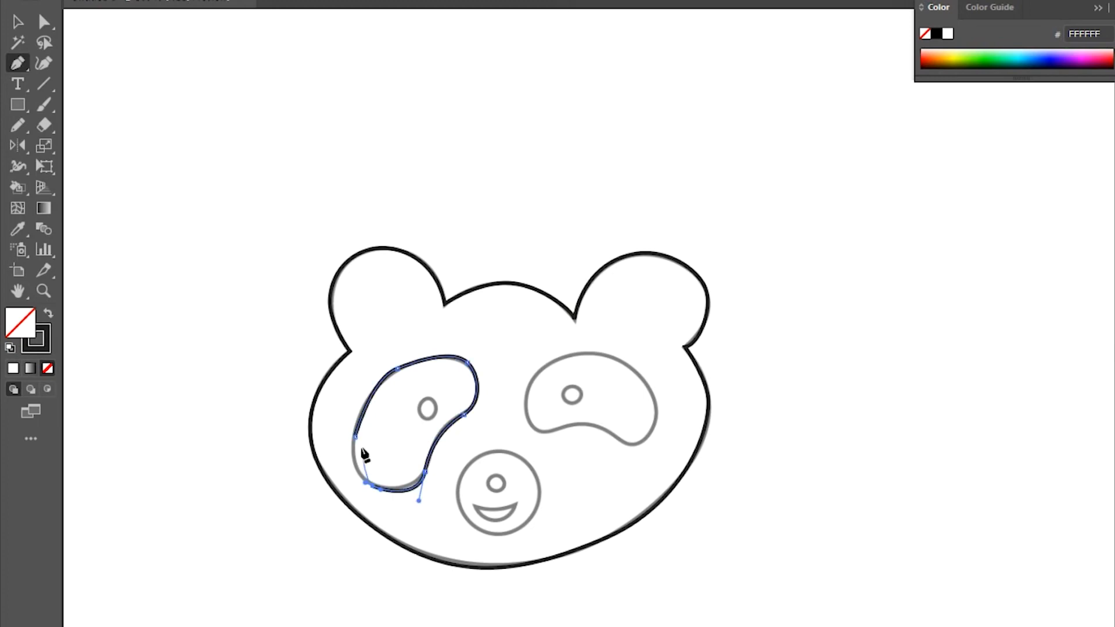
{"action": "left_click_drag", "start_coordinate": [354, 436], "coordinate": [368, 417]}
Step: Fit the left eye patch's upper, outer and lower inner curves to the template by adjusting anchors and direction handles with the Direct Selection Tool
{"action": "left_click", "coordinate": [48, 25]}
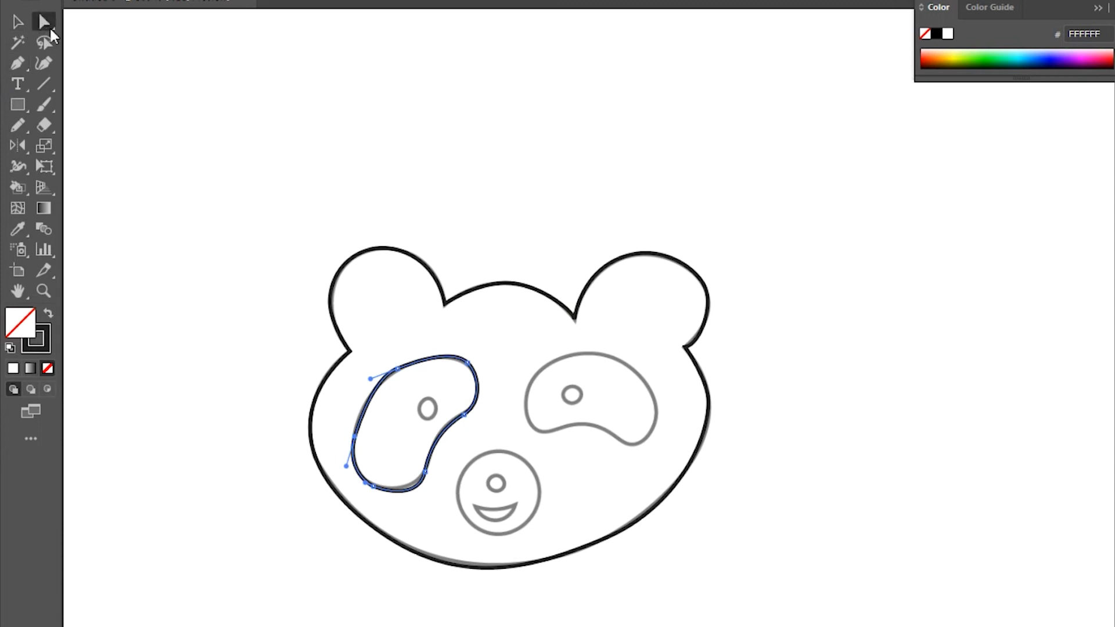
{"action": "left_click", "coordinate": [394, 371]}
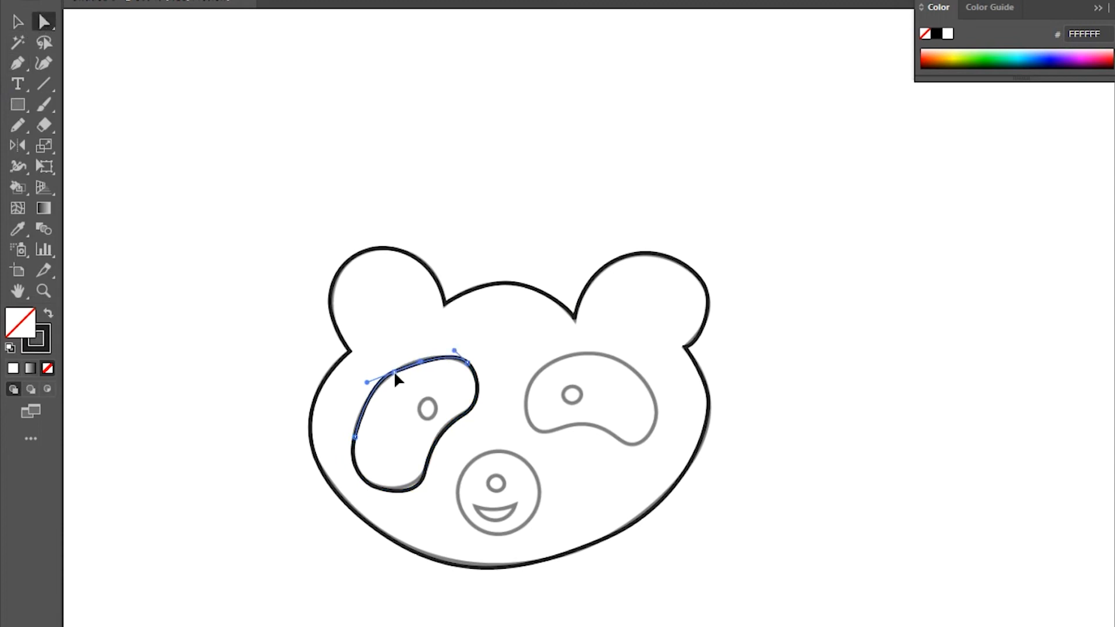
{"action": "left_click_drag", "start_coordinate": [424, 364], "coordinate": [453, 355]}
{"action": "left_click", "coordinate": [424, 472]}
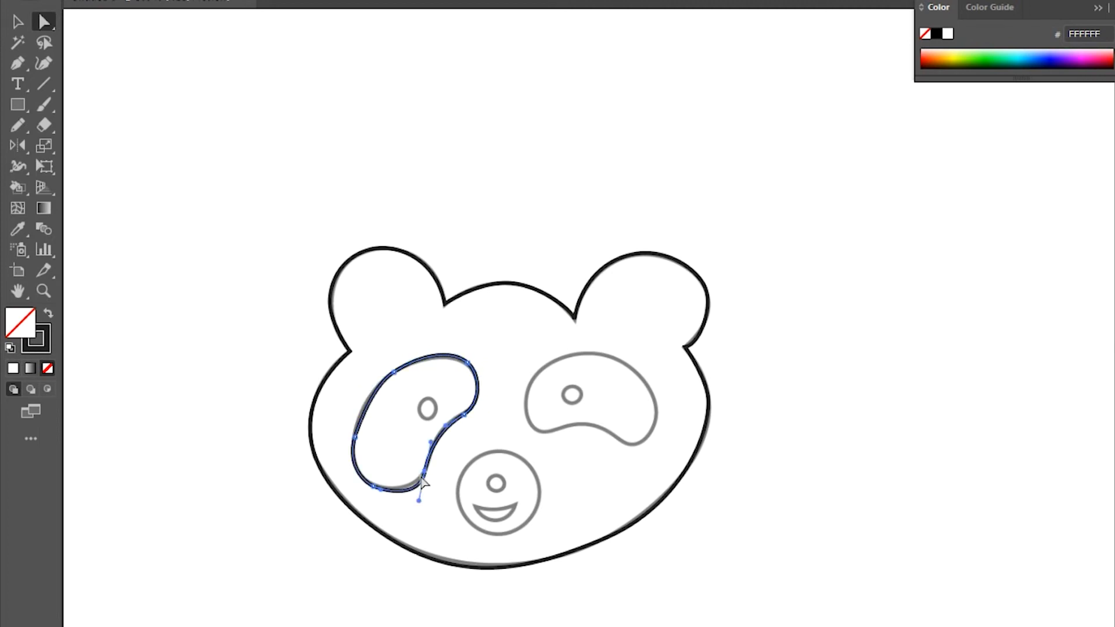
{"action": "left_click_drag", "start_coordinate": [421, 503], "coordinate": [413, 497]}
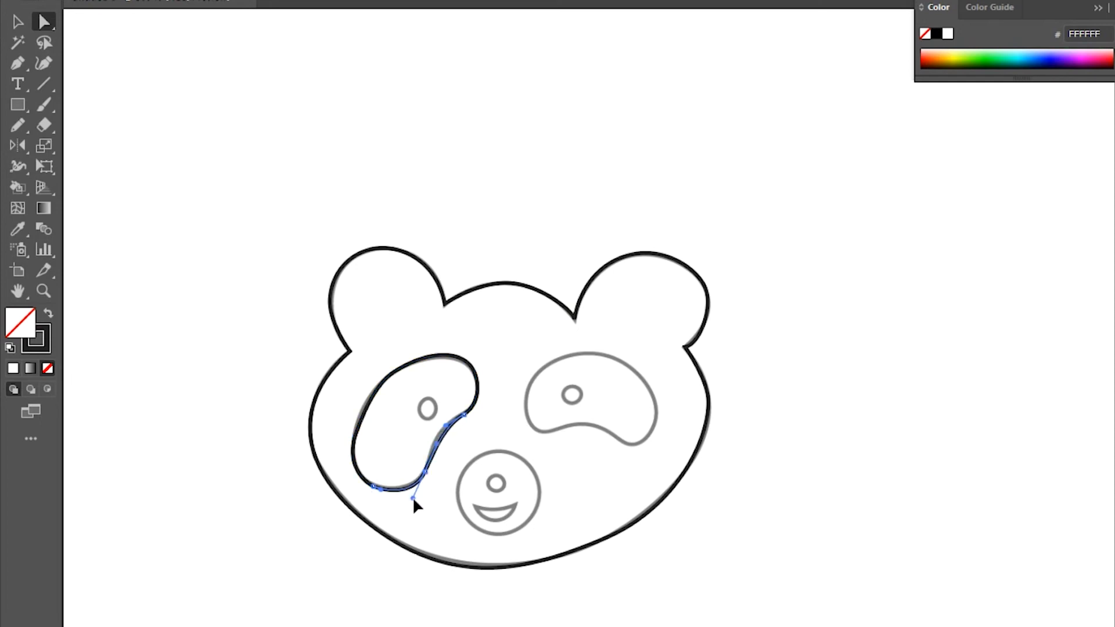
{"action": "left_click", "coordinate": [355, 436]}
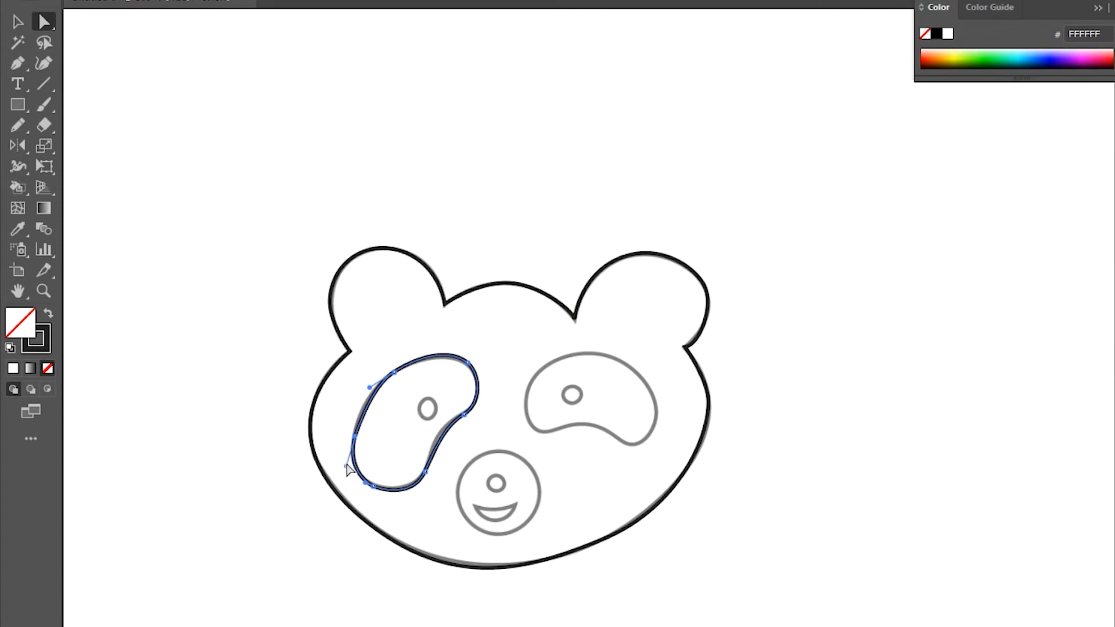
{"action": "left_click_drag", "start_coordinate": [347, 467], "coordinate": [348, 469]}
{"action": "left_click_drag", "start_coordinate": [369, 391], "coordinate": [366, 388]}
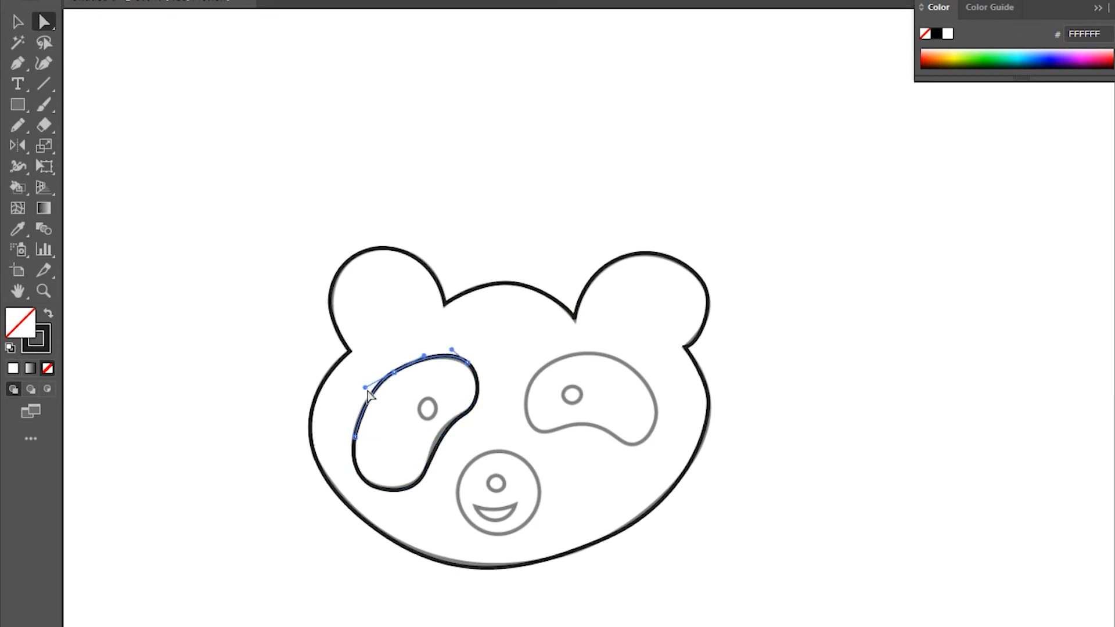
{"action": "left_click", "coordinate": [395, 373]}
{"action": "left_click_drag", "start_coordinate": [425, 357], "coordinate": [424, 353]}
{"action": "left_click", "coordinate": [789, 481]}
Step: Trace the panda's right eye patch with curved Pen tool segments and close the path at its top anchor
{"action": "key", "text": "p"}
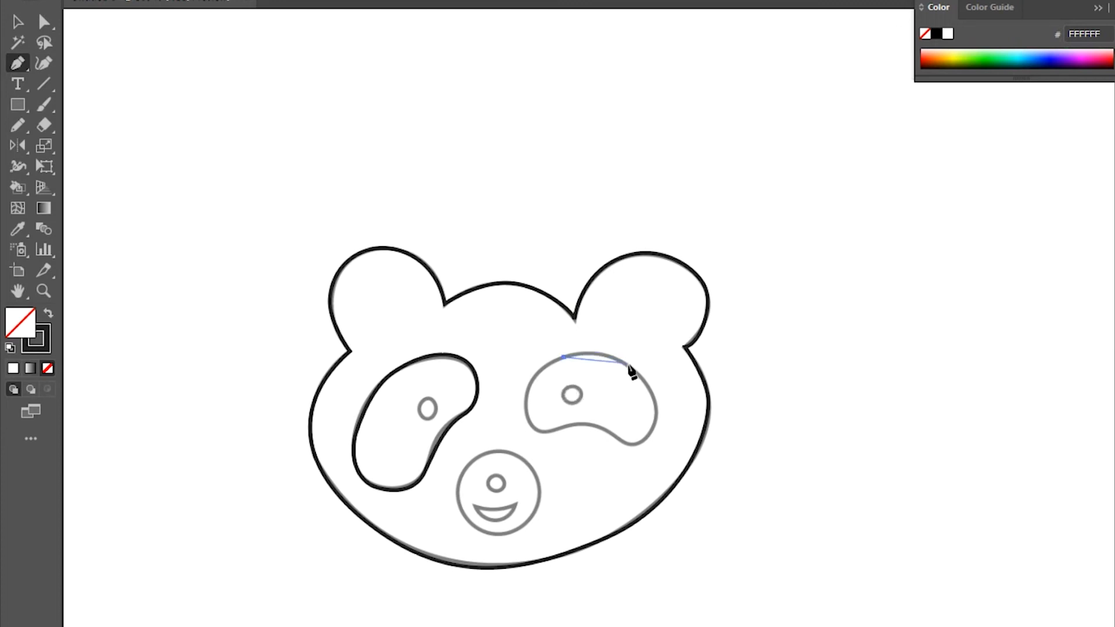
{"action": "left_click_drag", "start_coordinate": [628, 365], "coordinate": [650, 383]}
{"action": "left_click_drag", "start_coordinate": [648, 435], "coordinate": [631, 462]}
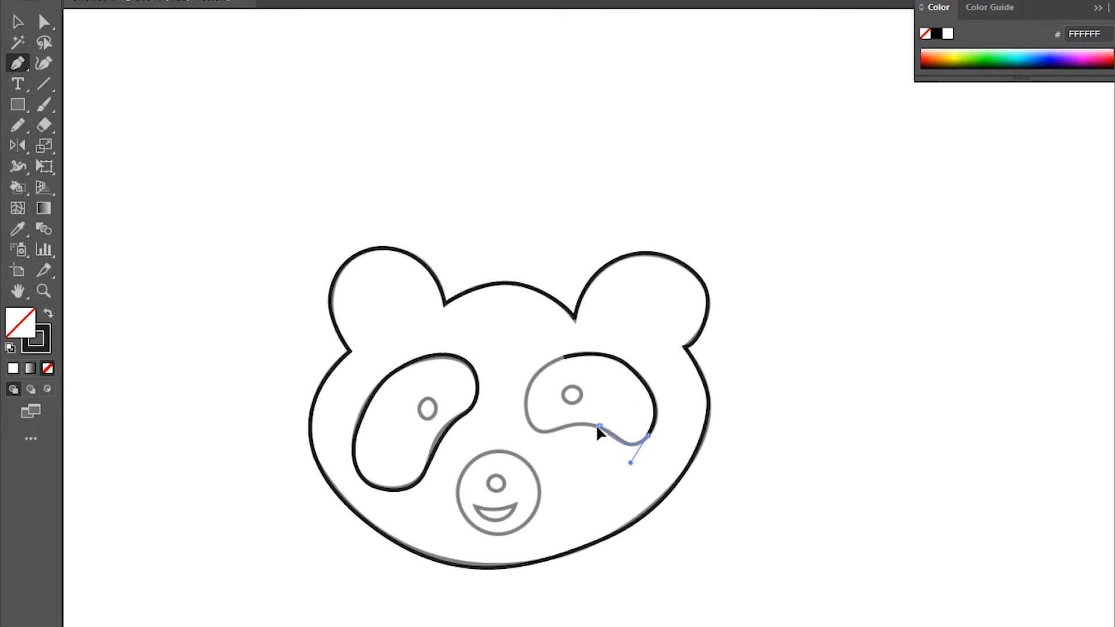
{"action": "left_click_drag", "start_coordinate": [599, 427], "coordinate": [592, 423]}
{"action": "left_click", "coordinate": [545, 432]}
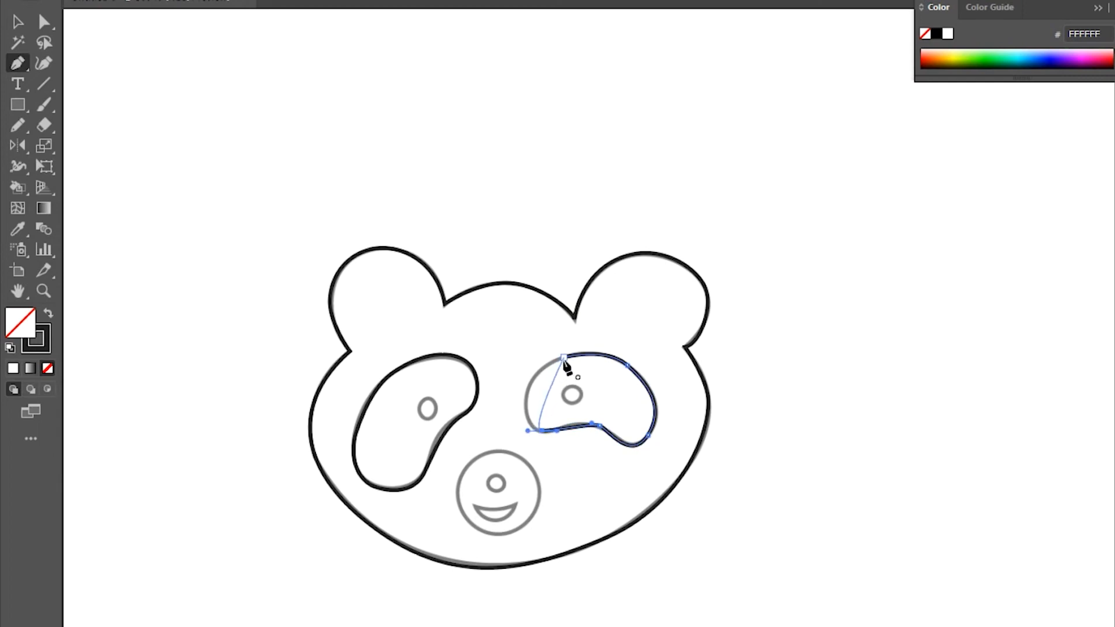
{"action": "left_click_drag", "start_coordinate": [565, 357], "coordinate": [622, 338]}
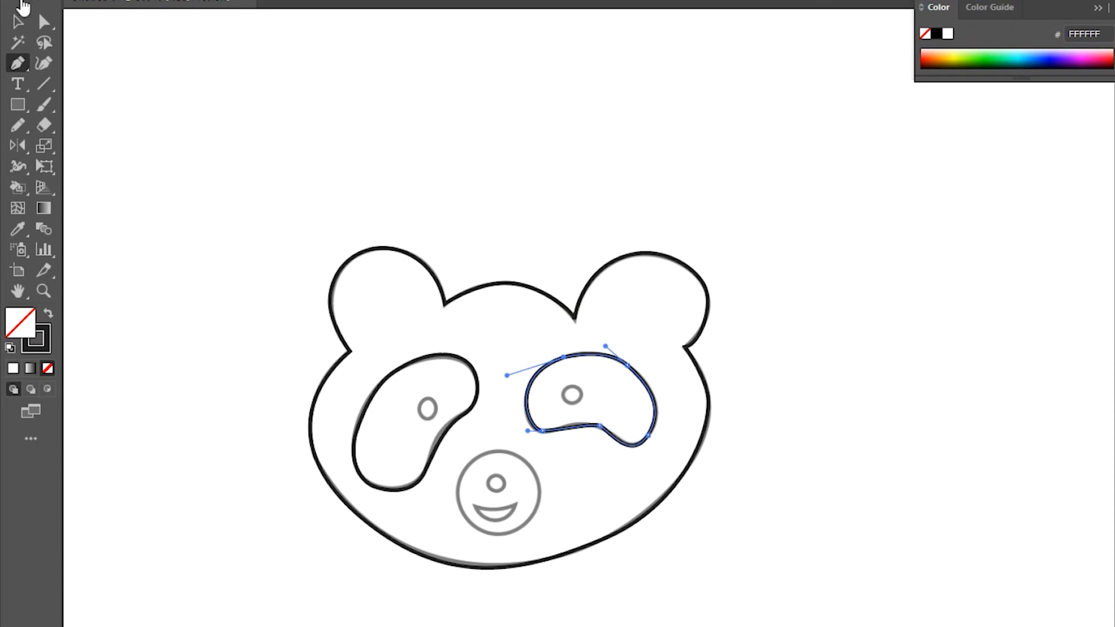
Step: Reshape the concave lower edge of the right eye patch to the template by adjusting its middle anchor's direction handle
{"action": "left_click", "coordinate": [38, 22]}
{"action": "left_click", "coordinate": [600, 428]}
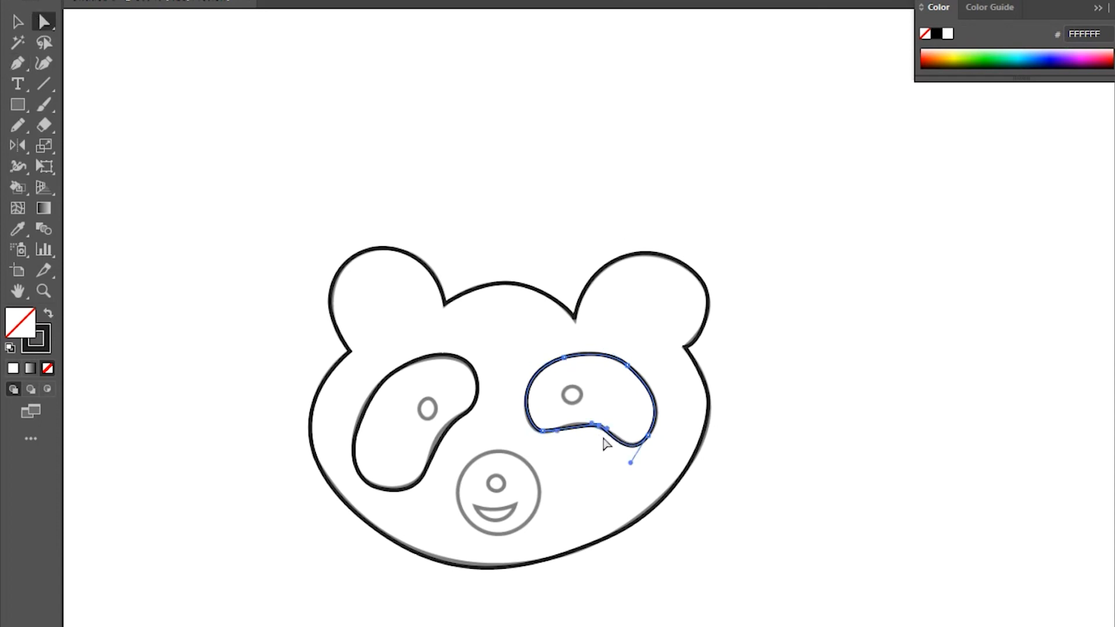
{"action": "left_click_drag", "start_coordinate": [592, 429], "coordinate": [580, 414]}
{"action": "left_click", "coordinate": [738, 381]}
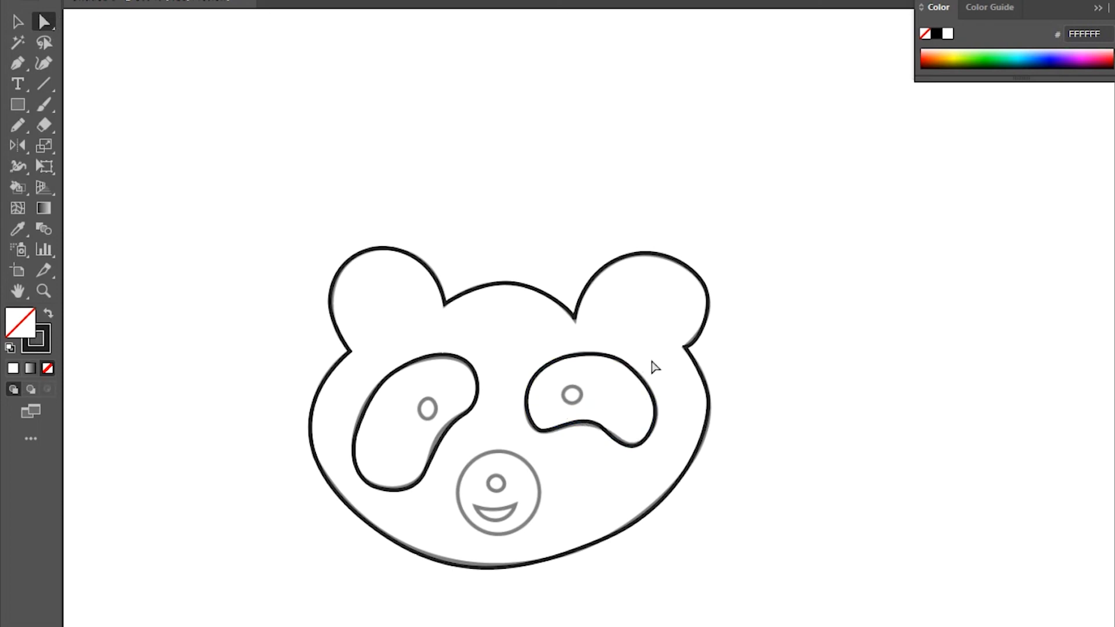
Step: Trace the small pupils in the left and right eye patches as closed curved paths with the Pen tool
{"action": "left_click", "coordinate": [18, 63]}
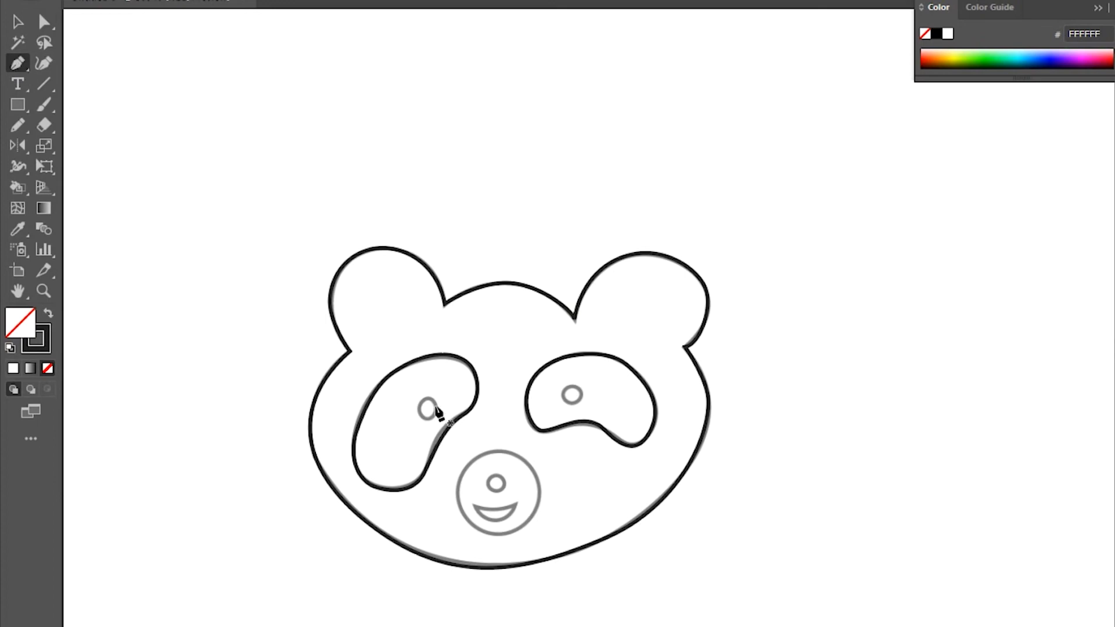
{"action": "scroll", "coordinate": [432, 409], "scroll_direction": "up", "scroll_amount": 3}
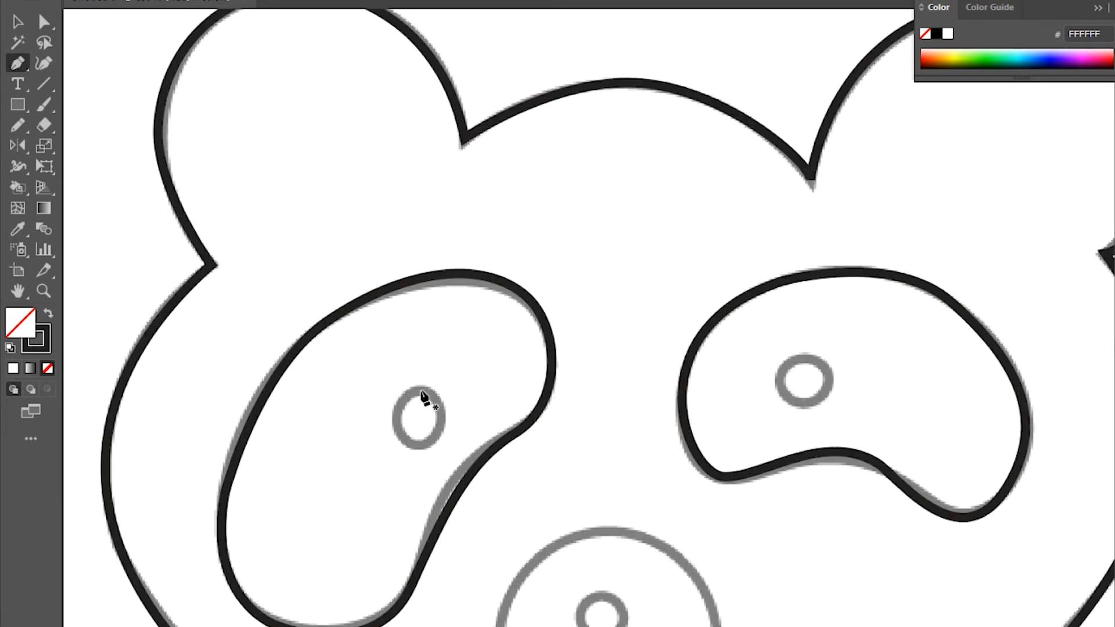
{"action": "left_click_drag", "start_coordinate": [436, 390], "coordinate": [442, 389]}
{"action": "left_click_drag", "start_coordinate": [444, 439], "coordinate": [406, 445]}
{"action": "left_click", "coordinate": [420, 388]}
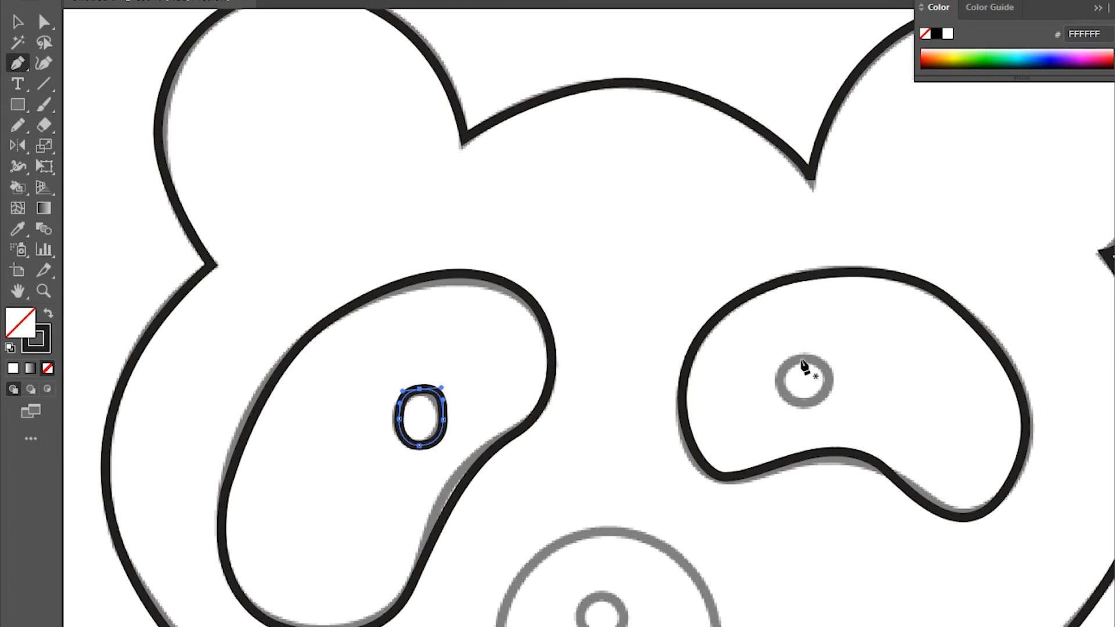
{"action": "mouse_move", "coordinate": [800, 357]}
{"action": "left_mouse_down"}
{"action": "mouse_move", "coordinate": [832, 355]}
{"action": "mouse_move", "coordinate": [831, 392]}
{"action": "mouse_move", "coordinate": [783, 386]}
{"action": "mouse_move", "coordinate": [782, 373]}
{"action": "mouse_move", "coordinate": [812, 356]}
{"action": "mouse_move", "coordinate": [829, 366]}
{"action": "left_mouse_up"}
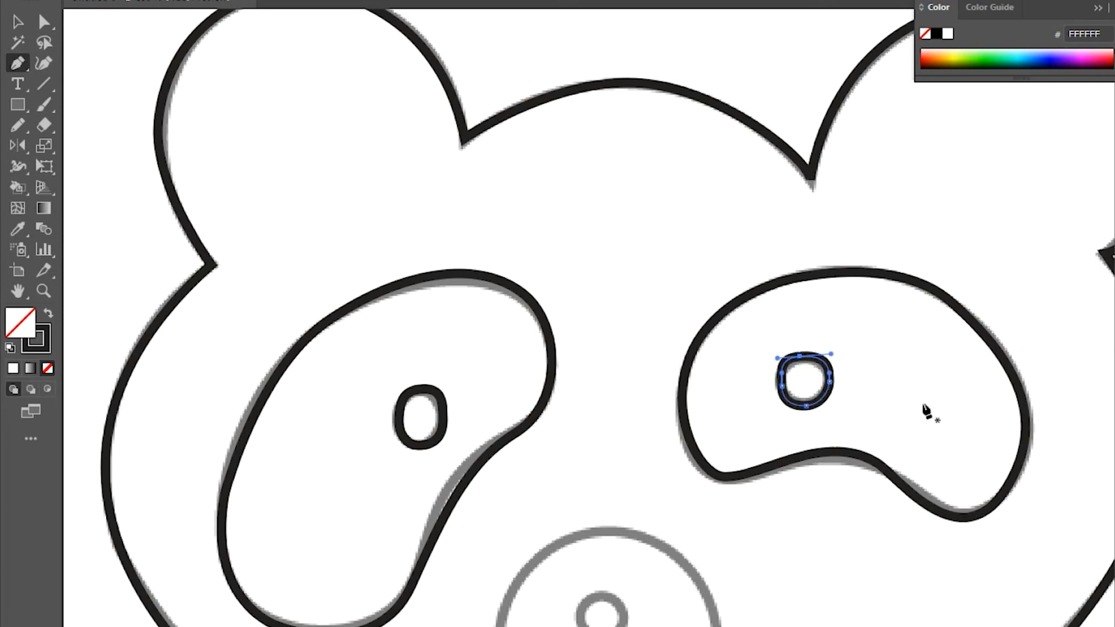
Step: Round out the right pupil by adjusting the direction handles around its path with the Direct Selection Tool, and deselect it
{"action": "left_click", "coordinate": [44, 22]}
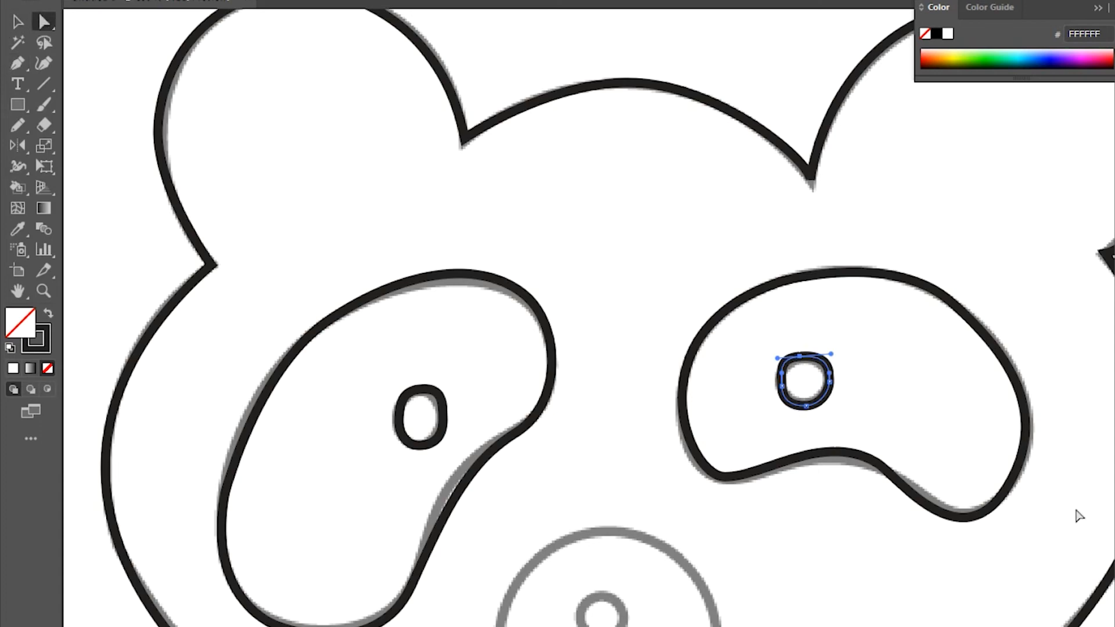
{"action": "left_click", "coordinate": [831, 386]}
{"action": "left_click", "coordinate": [821, 406]}
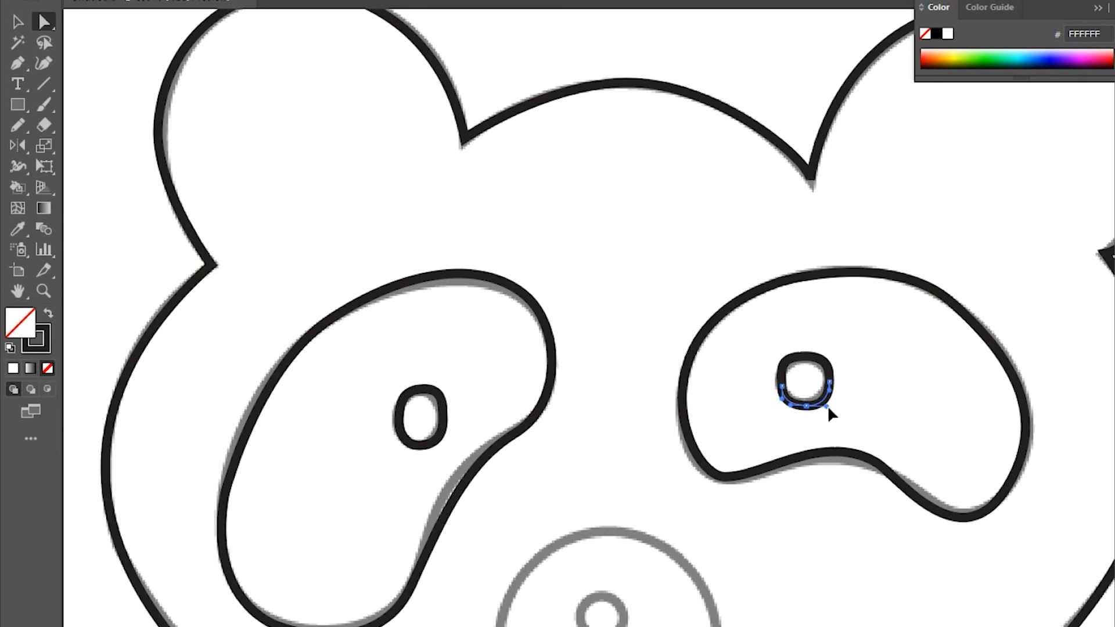
{"action": "left_click_drag", "start_coordinate": [828, 405], "coordinate": [783, 402]}
{"action": "left_click", "coordinate": [783, 387]}
{"action": "left_click_drag", "start_coordinate": [778, 359], "coordinate": [825, 355]}
{"action": "left_click", "coordinate": [830, 381]}
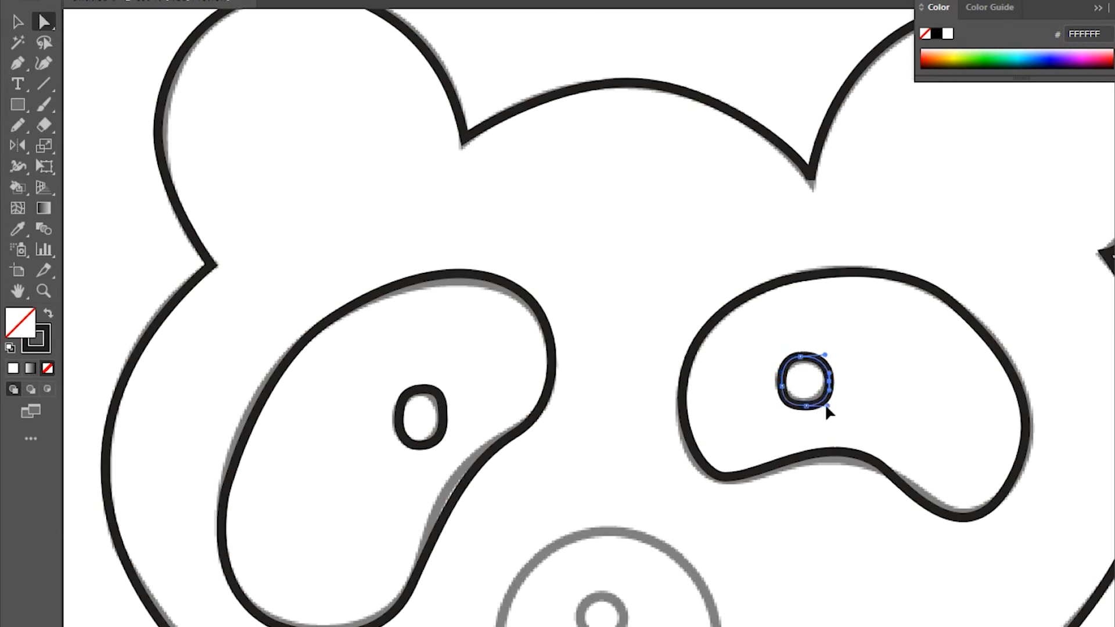
{"action": "left_click_drag", "start_coordinate": [826, 406], "coordinate": [824, 406]}
{"action": "left_click", "coordinate": [782, 386]}
{"action": "key", "text": "ctrl+shift+a"}
Step: Trace the muzzle circle with the Pen tool using four smooth anchors at its top, right, bottom and left, closing the path
{"action": "scroll", "coordinate": [945, 415], "scroll_direction": "down", "scroll_amount": 1}
{"action": "scroll", "coordinate": [929, 417], "scroll_direction": "down", "scroll_amount": 8}
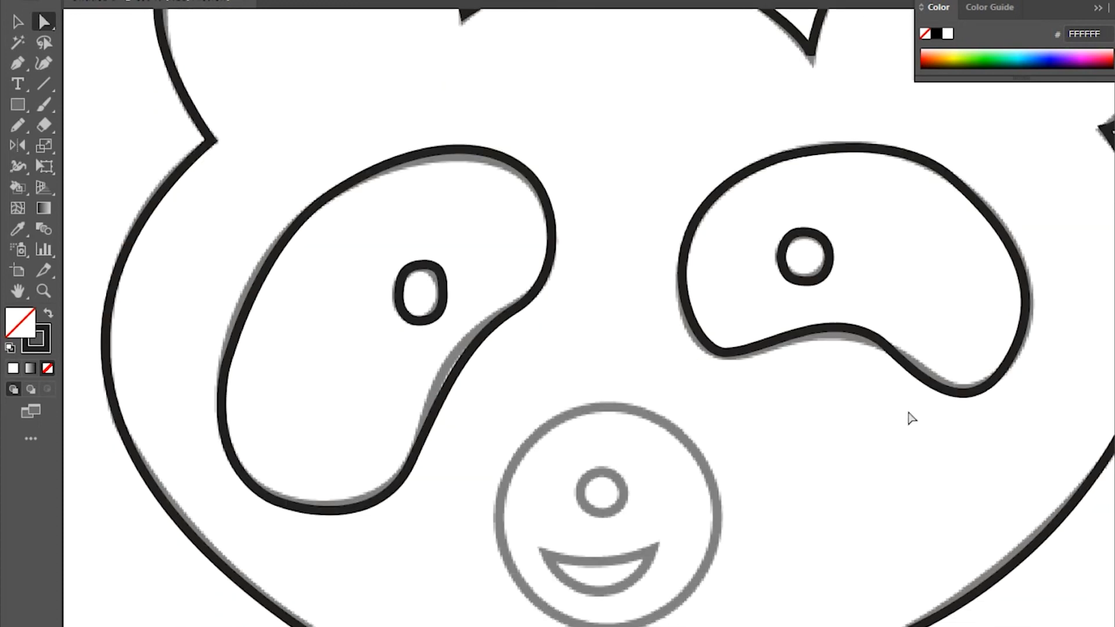
{"action": "left_click", "coordinate": [15, 64]}
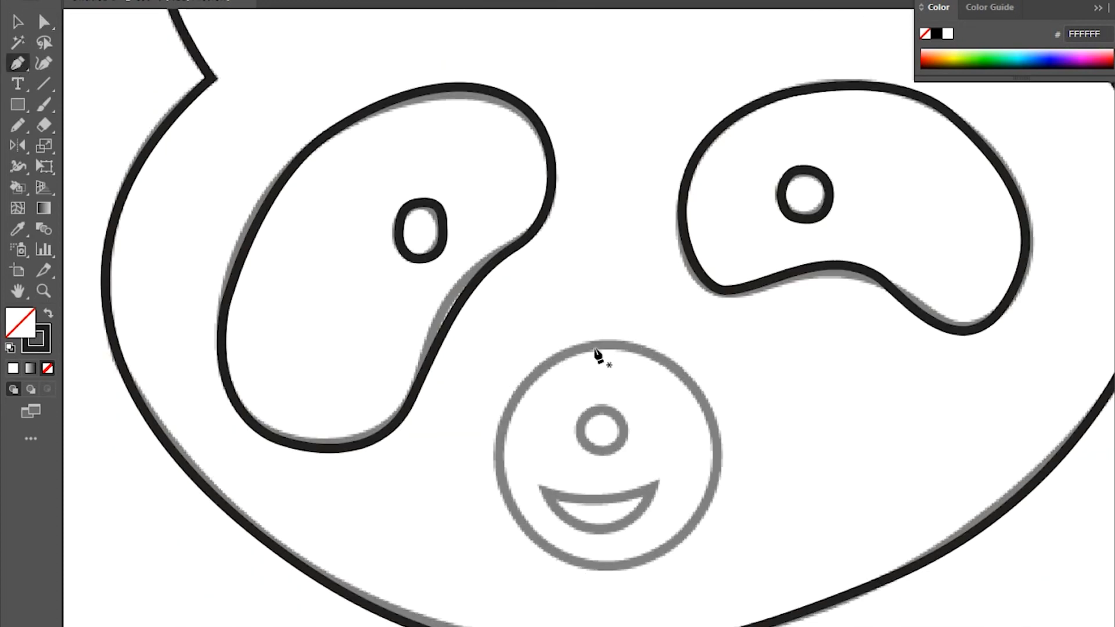
{"action": "left_click_drag", "start_coordinate": [603, 343], "coordinate": [695, 364]}
{"action": "left_click_drag", "start_coordinate": [719, 458], "coordinate": [719, 506]}
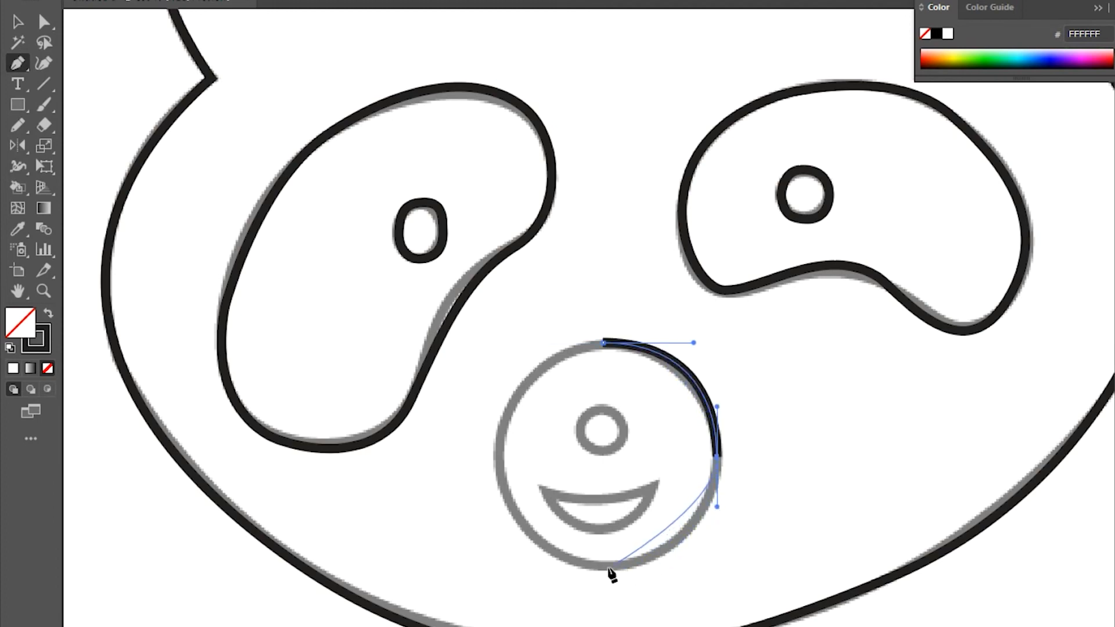
{"action": "left_click_drag", "start_coordinate": [606, 567], "coordinate": [541, 572]}
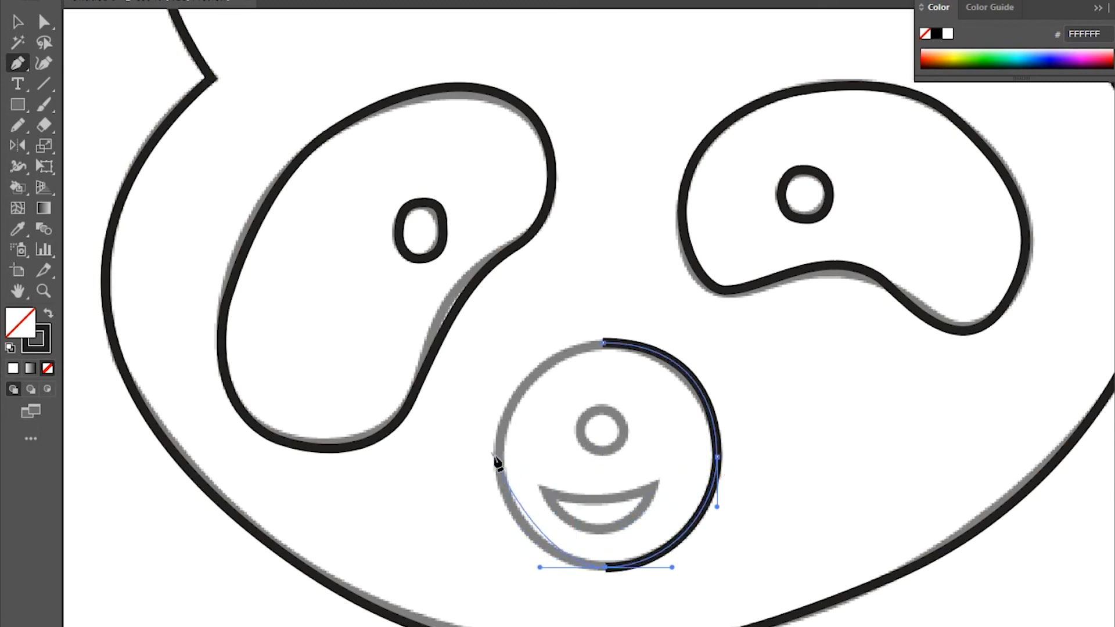
{"action": "left_click_drag", "start_coordinate": [498, 460], "coordinate": [505, 416]}
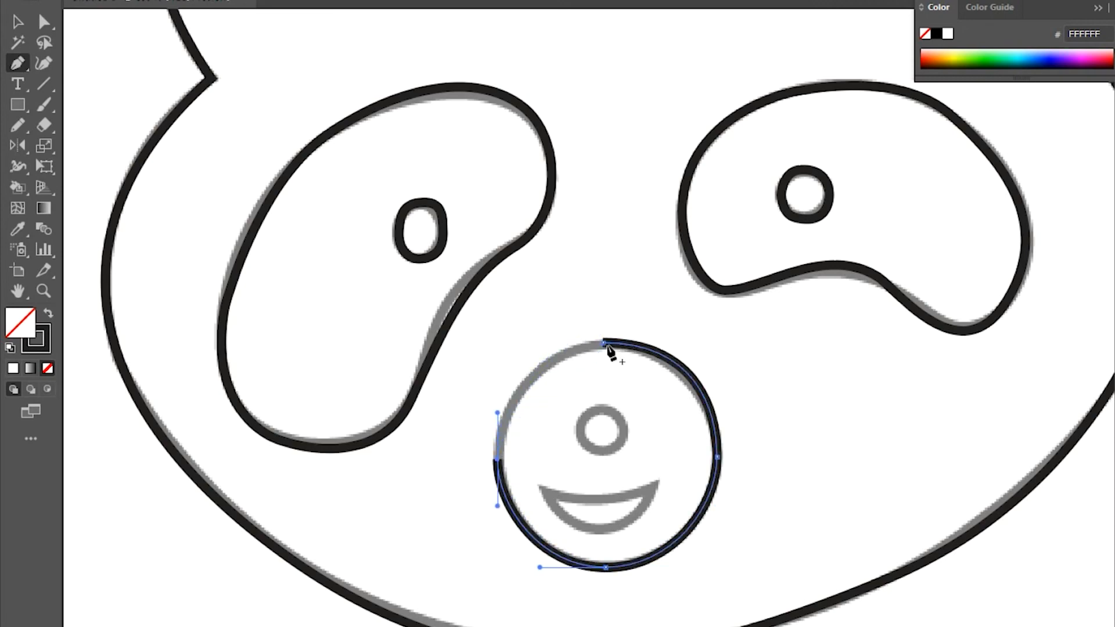
{"action": "left_click_drag", "start_coordinate": [605, 343], "coordinate": [679, 346]}
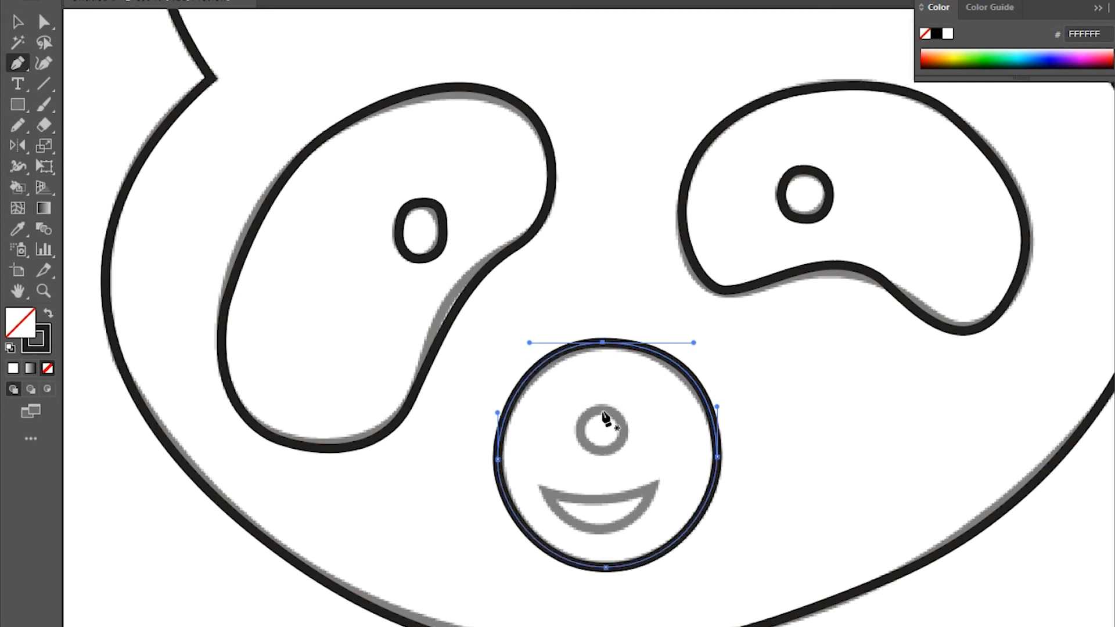
Step: Trace the small nose circle and the crescent-shaped mouth inside the muzzle as closed paths
{"action": "mouse_move", "coordinate": [602, 410]}
{"action": "left_mouse_down"}
{"action": "mouse_move", "coordinate": [621, 414]}
{"action": "mouse_move", "coordinate": [627, 428]}
{"action": "mouse_move", "coordinate": [605, 411]}
{"action": "mouse_move", "coordinate": [633, 435]}
{"action": "mouse_move", "coordinate": [605, 461]}
{"action": "mouse_move", "coordinate": [581, 415]}
{"action": "mouse_move", "coordinate": [612, 417]}
{"action": "left_mouse_up"}
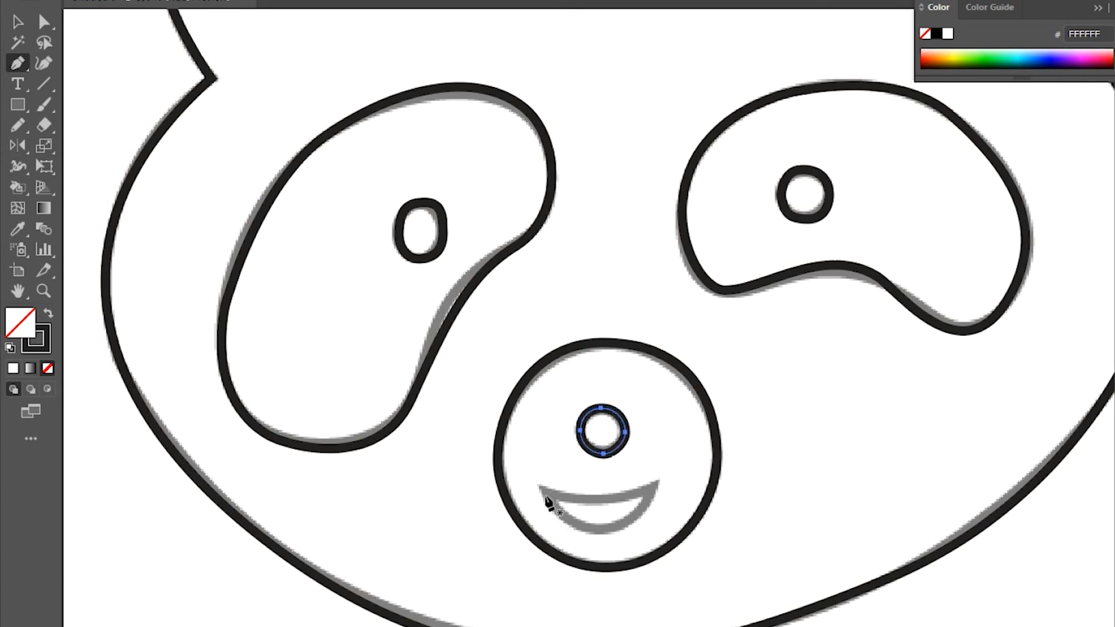
{"action": "left_click", "coordinate": [544, 491]}
{"action": "left_click_drag", "start_coordinate": [602, 531], "coordinate": [636, 529]}
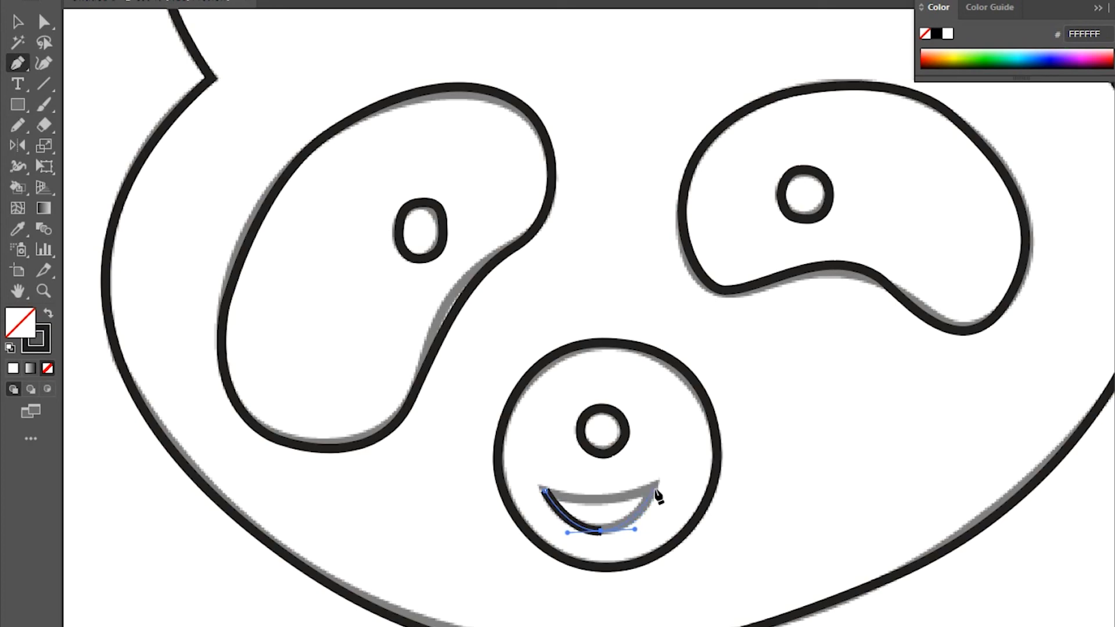
{"action": "left_click", "coordinate": [655, 486]}
{"action": "left_click", "coordinate": [589, 504], "text": "ctrl"}
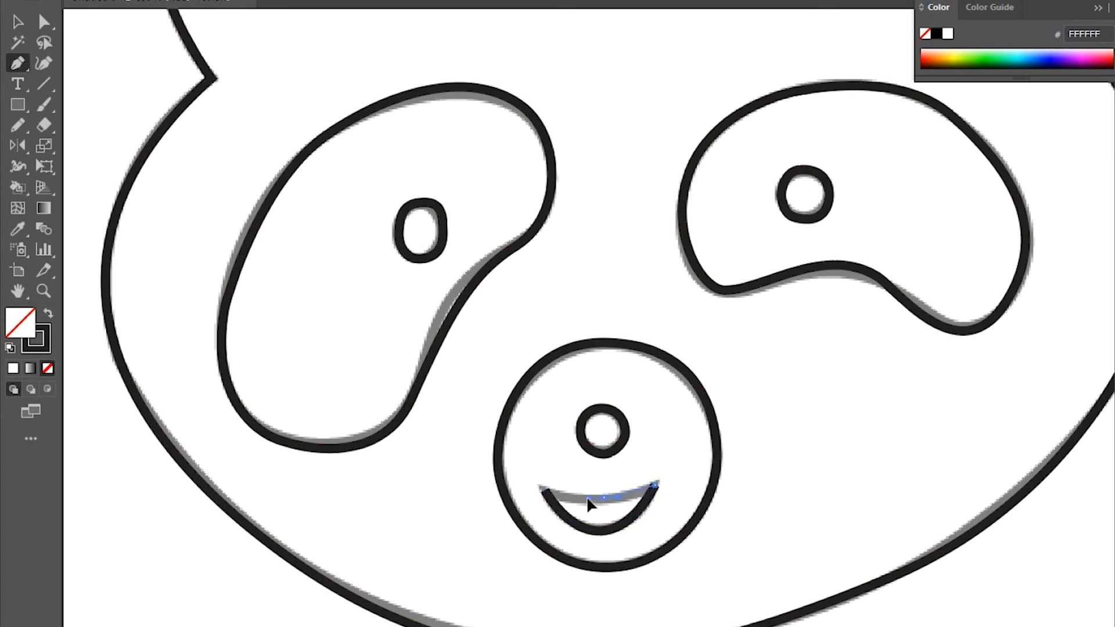
{"action": "left_click_drag", "start_coordinate": [584, 498], "coordinate": [582, 497]}
{"action": "left_click", "coordinate": [545, 491]}
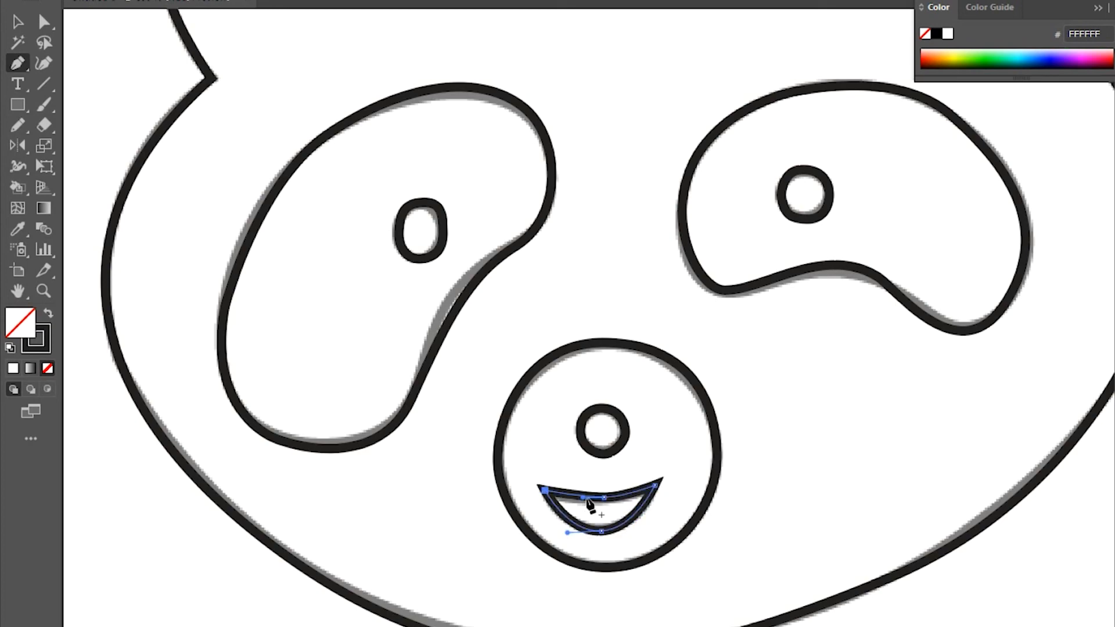
Step: Switch to the Selection Tool and bring the whale template below the panda into view
{"action": "left_click", "coordinate": [20, 26]}
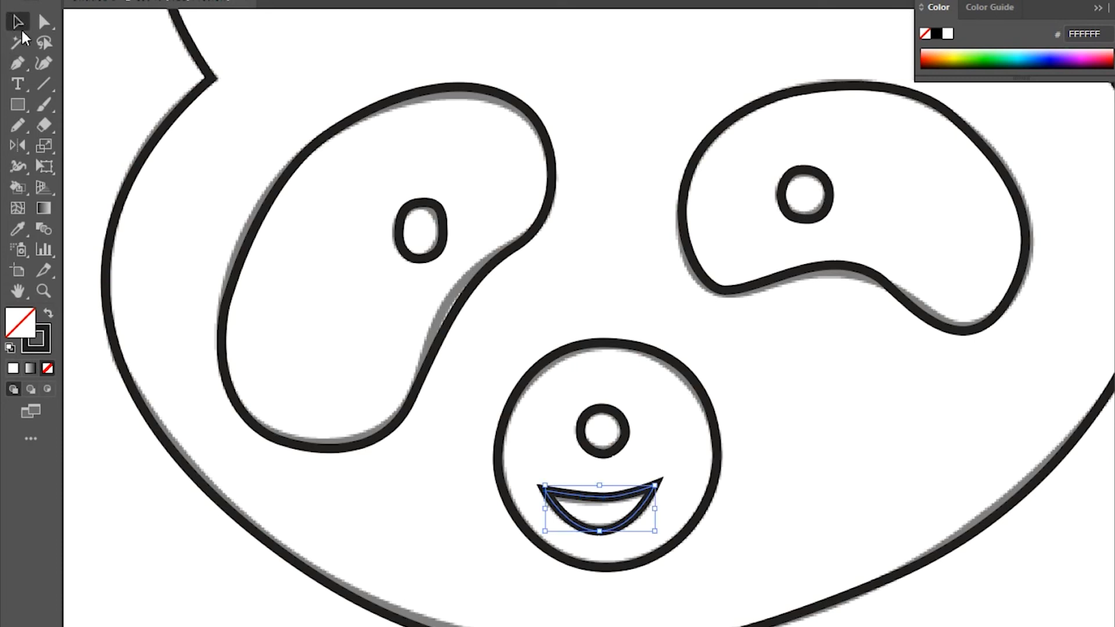
{"action": "scroll", "coordinate": [878, 449], "scroll_direction": "down", "scroll_amount": 8}
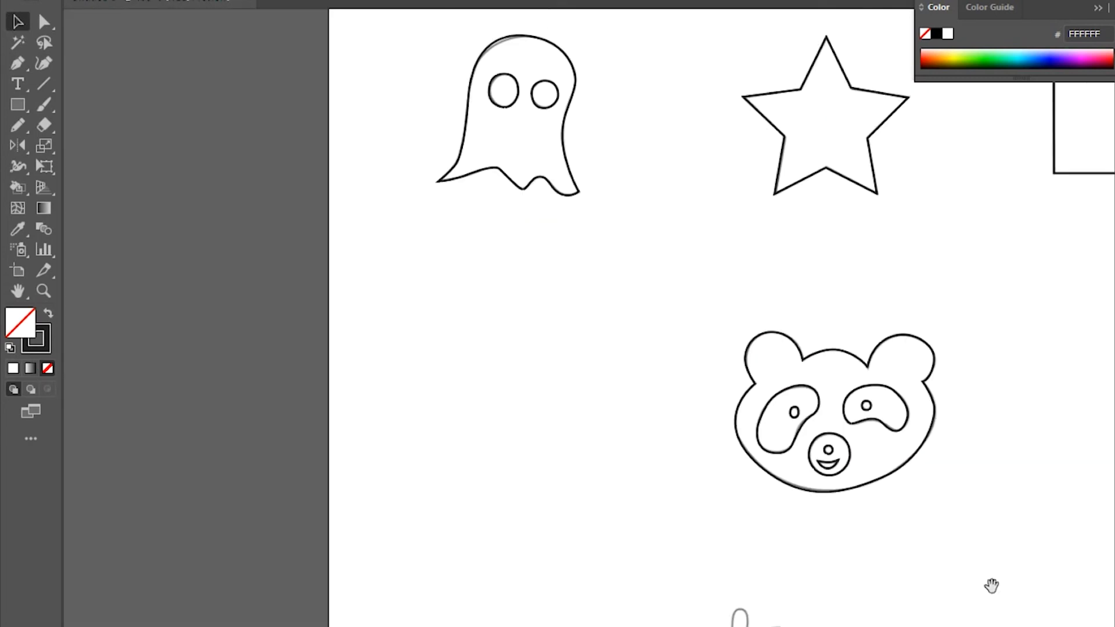
{"action": "left_click_drag", "start_coordinate": [988, 585], "coordinate": [754, 234]}
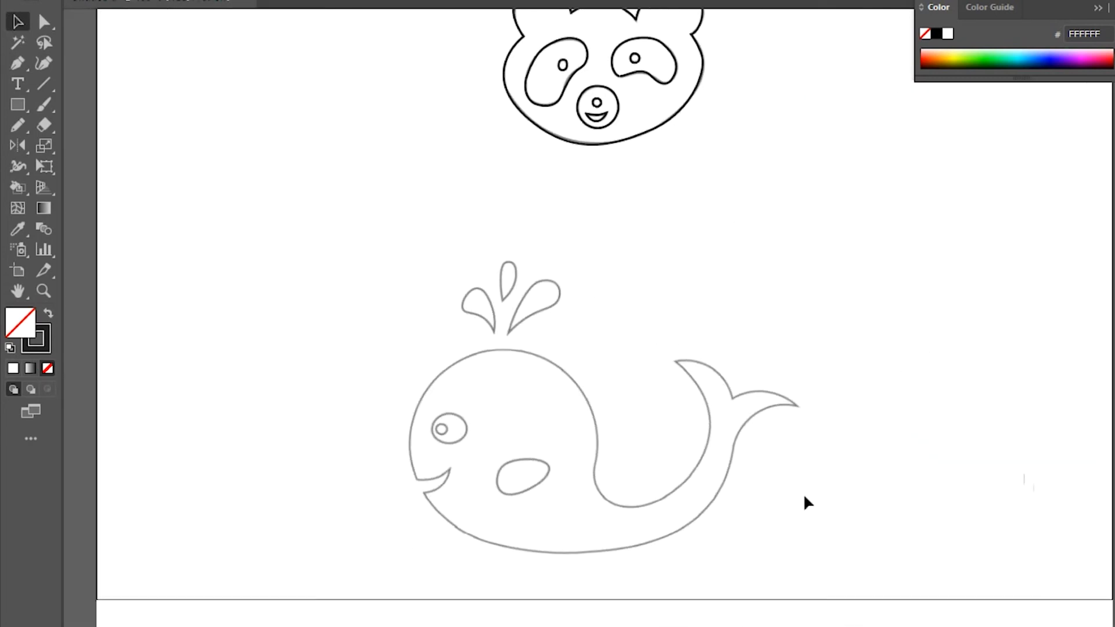